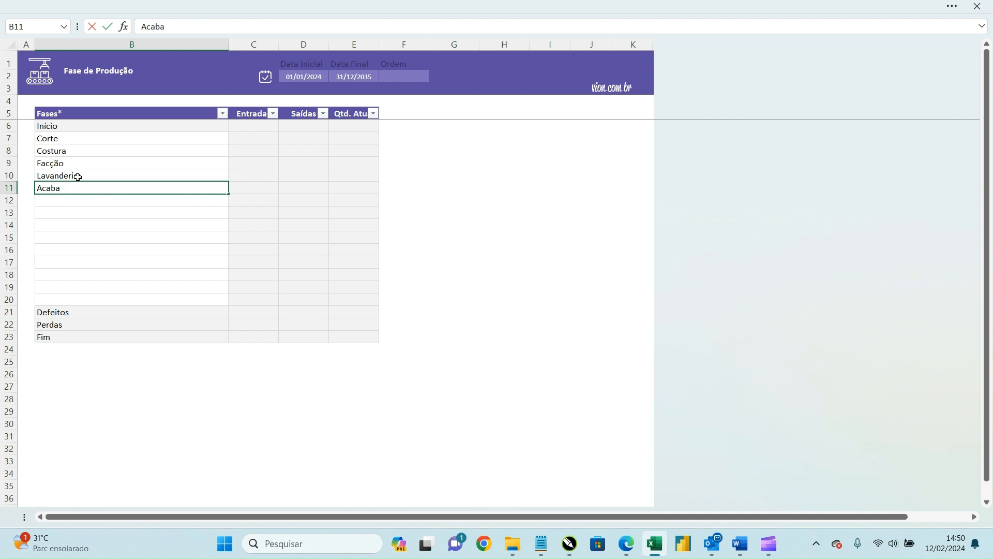
Step: Confirm Acabamento in B11, then select the stage rows and the Data Inicial and order filter fields
key(Return)
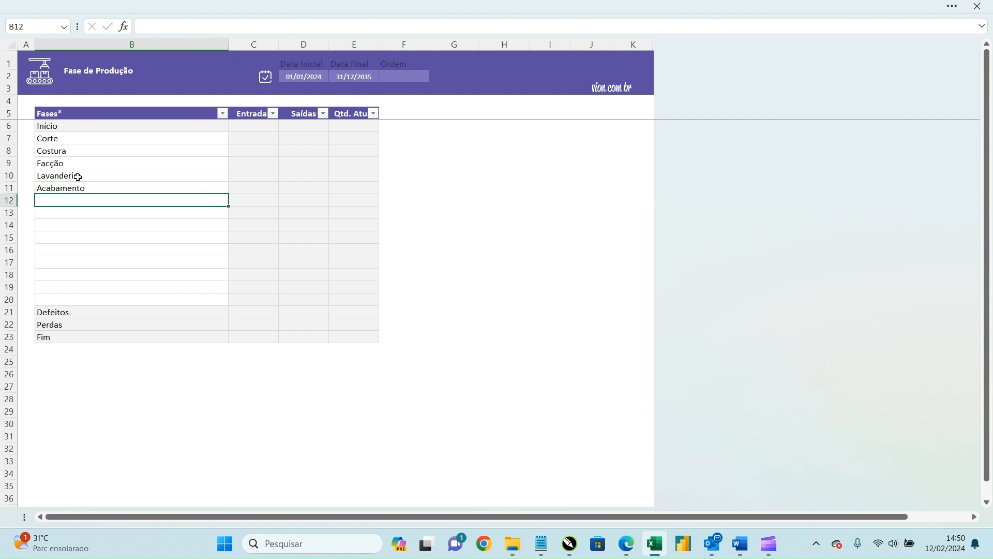
drag(79, 297, 95, 135)
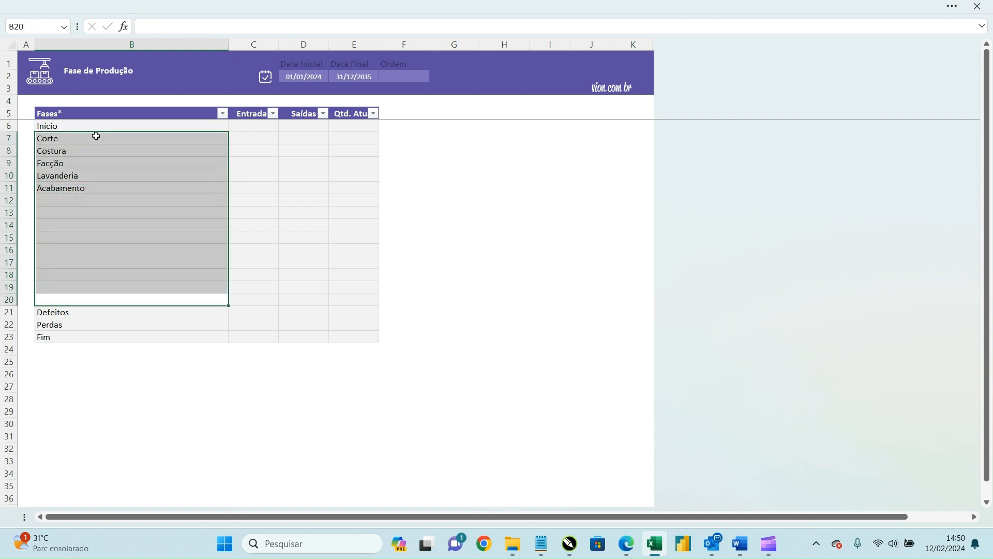
click(96, 149)
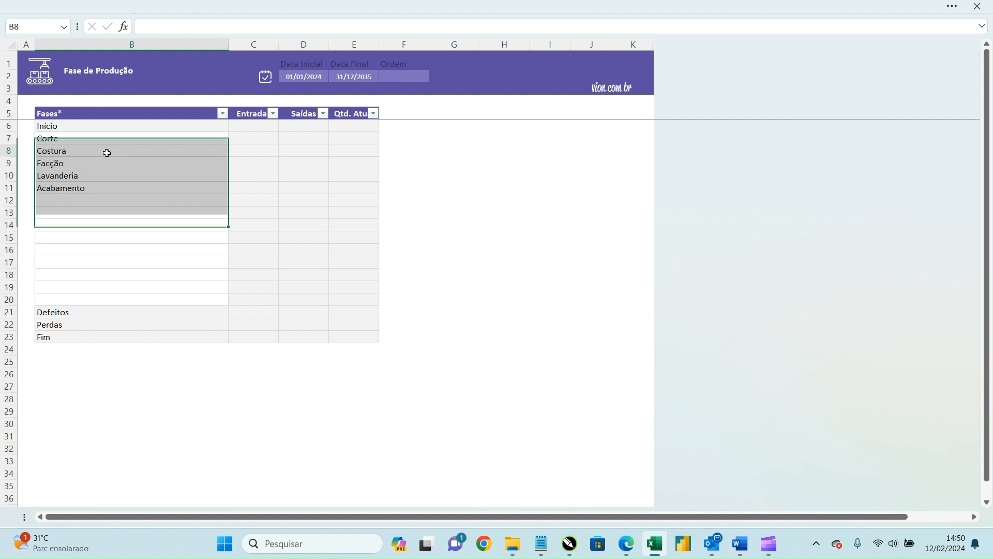
click(298, 78)
drag(297, 78, 383, 76)
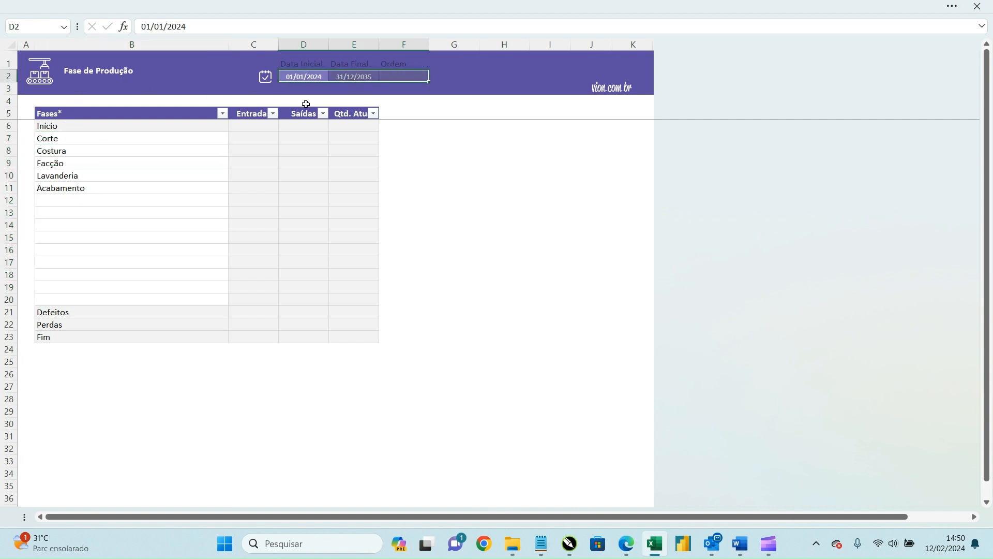
click(126, 151)
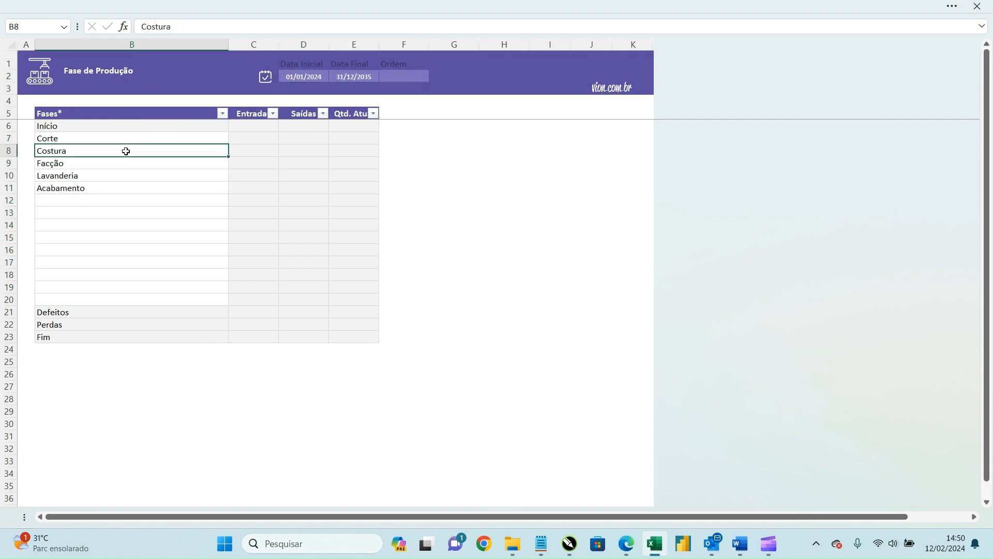
Step: In the Oficinas sheet, enter a person's name, Lavanderia X and a second name in B6:B8, then return to the menu
click(41, 81)
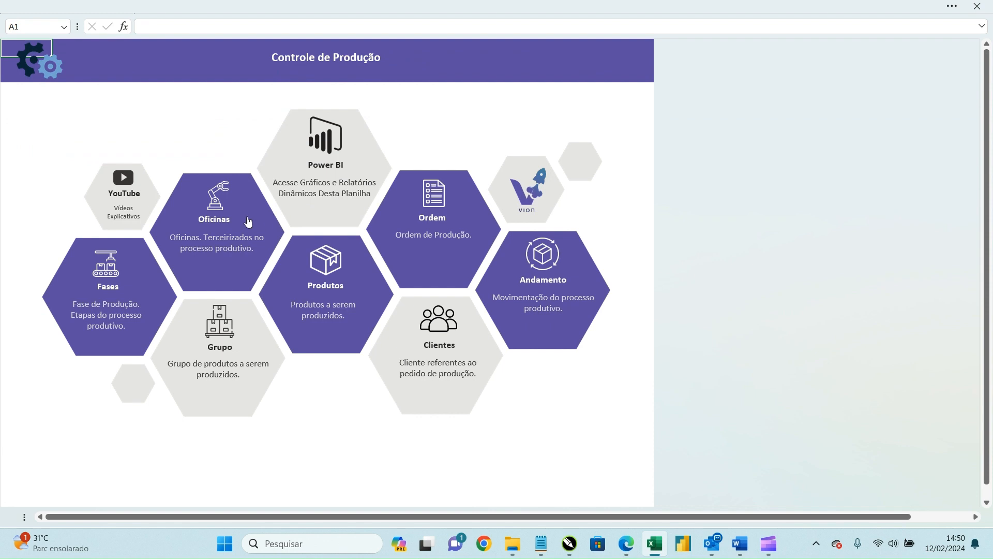
click(220, 209)
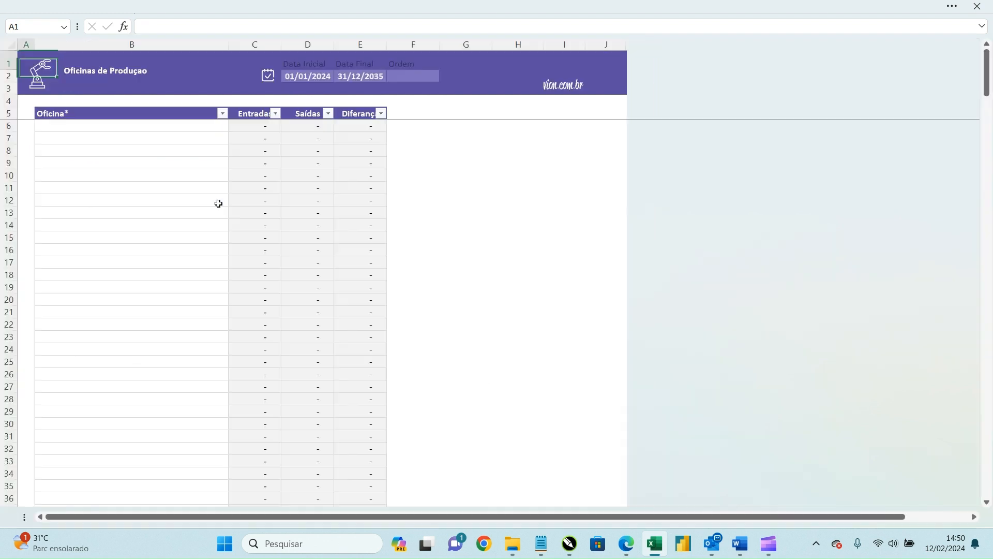
click(191, 131)
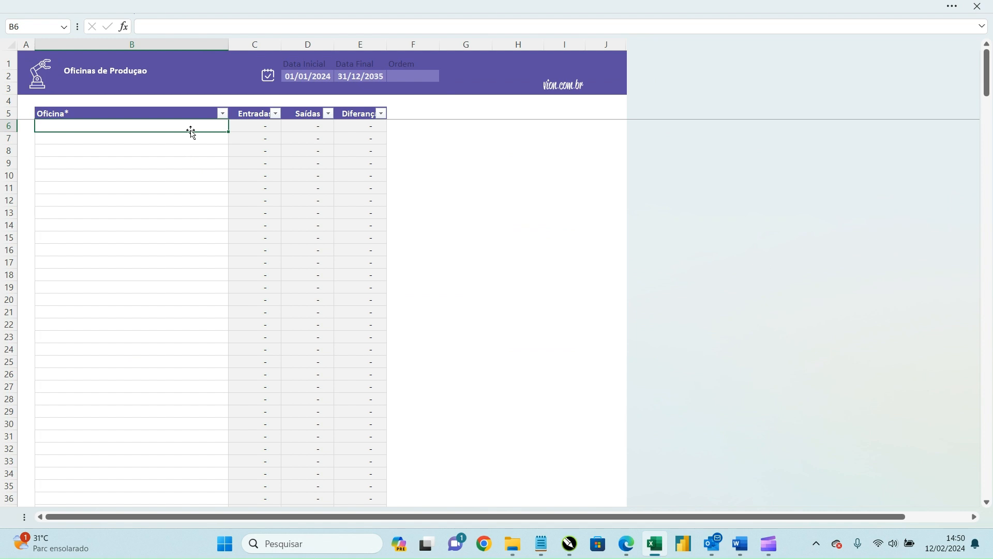
text(Maria)
key(Return)
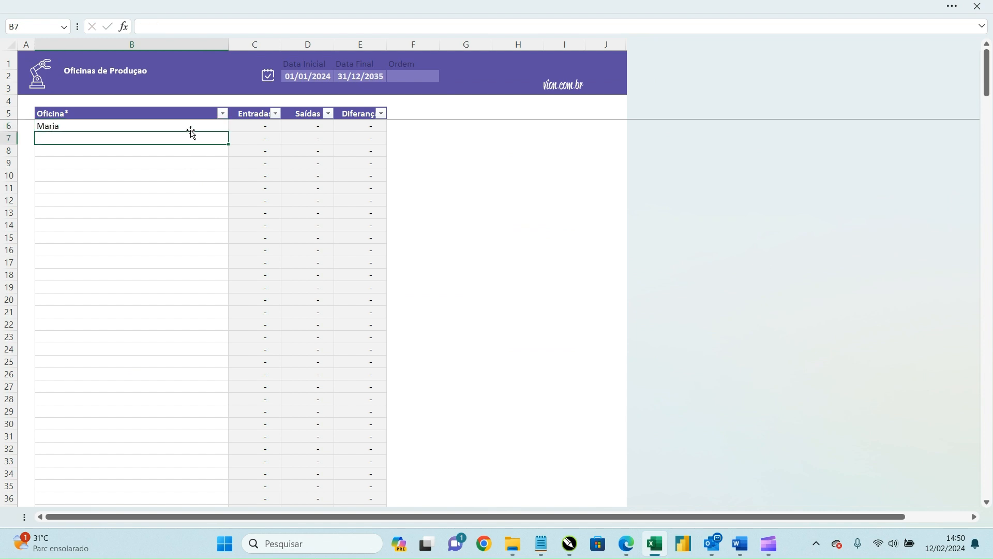
text(Lavanderia X)
key(Return)
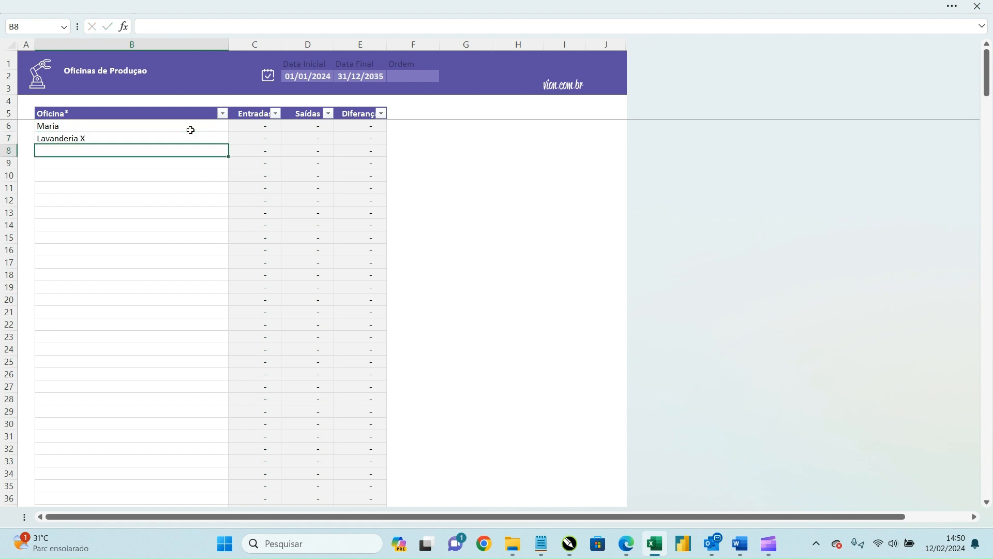
text(Alexandre)
key(Return)
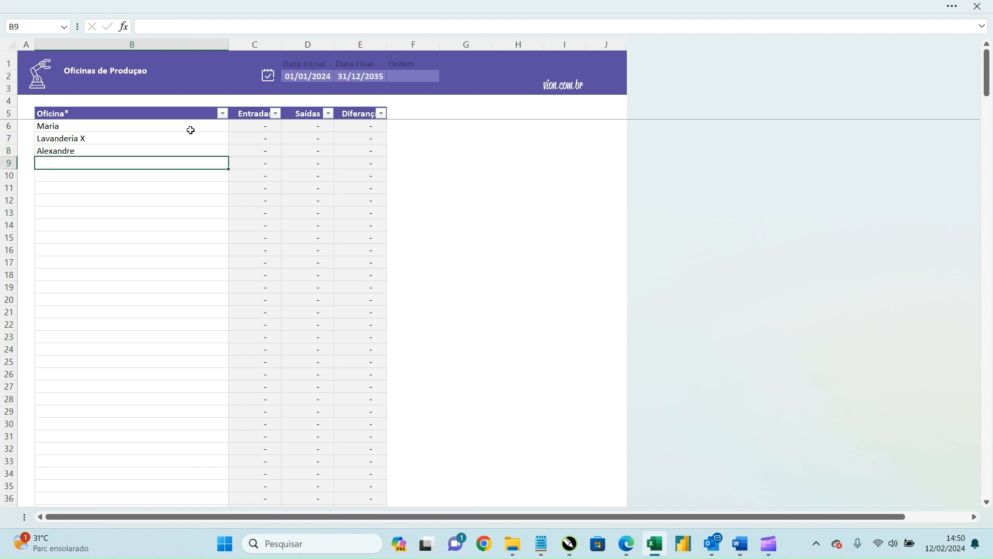
drag(191, 130, 188, 161)
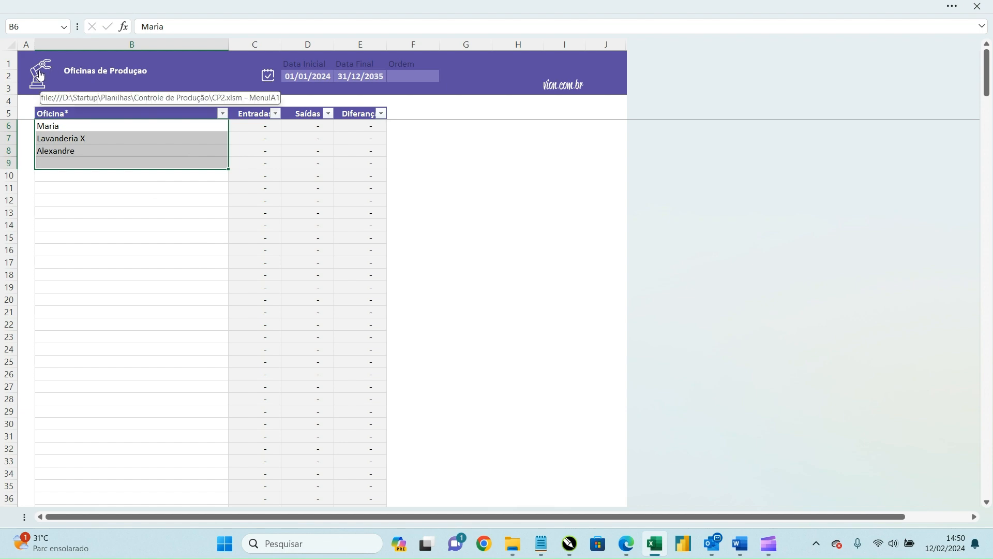
click(40, 76)
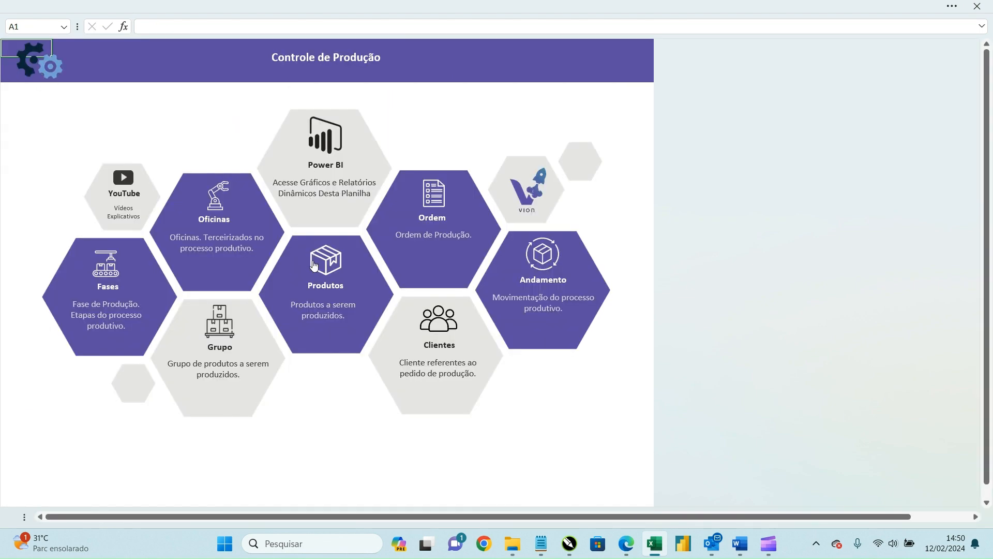
Step: In the Grupo de Produtos sheet, enter Calça, Vestido and Blusa in B6:B8
click(228, 323)
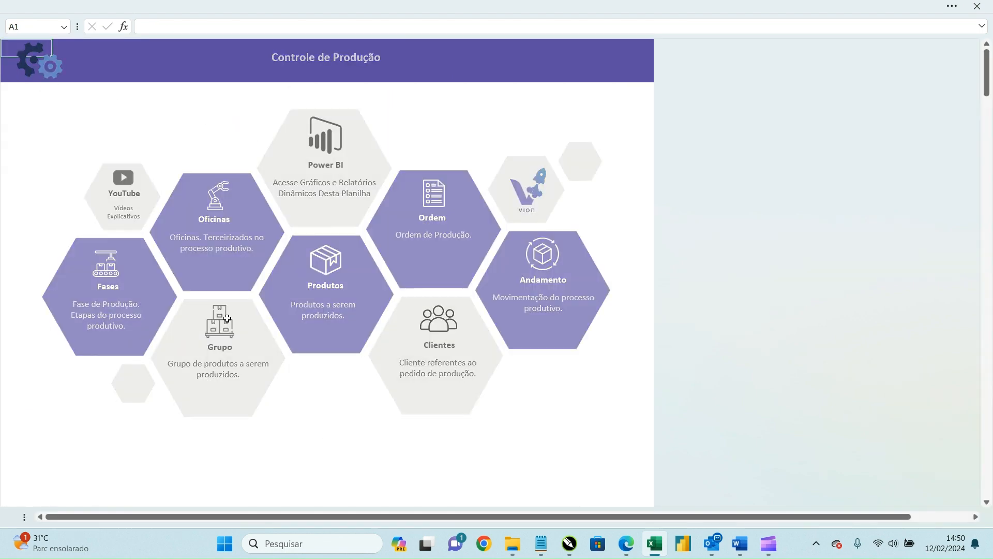
click(169, 125)
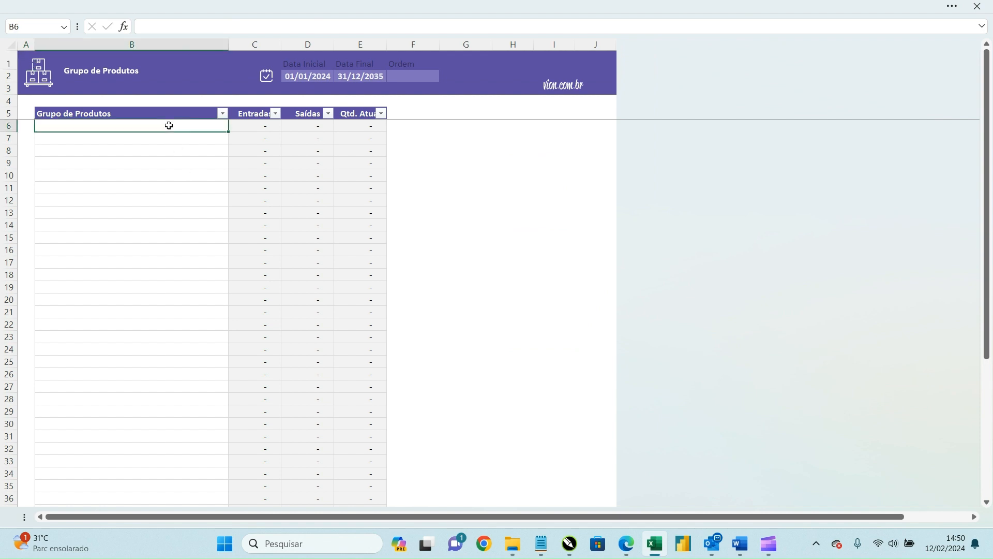
text(Calça)
key(Return)
text(Vestido)
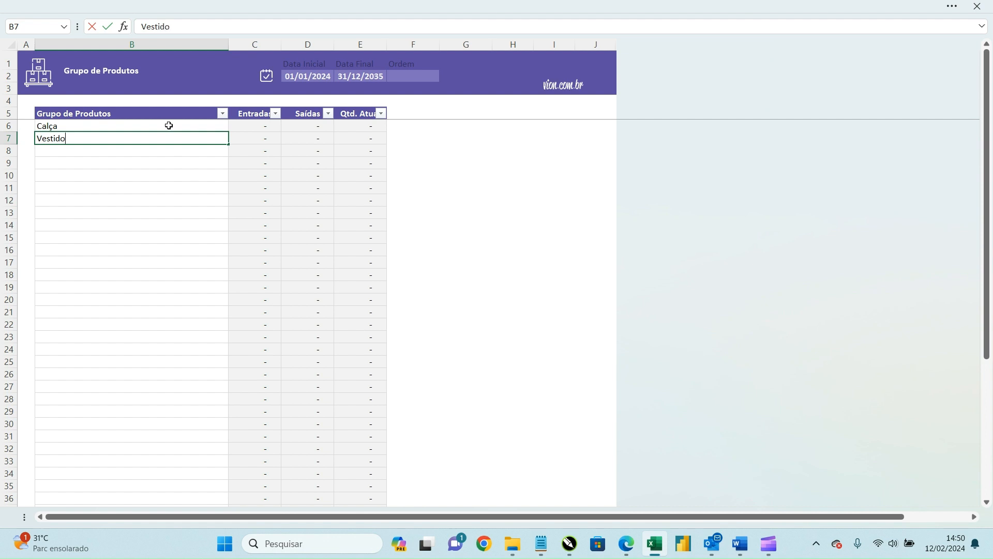
key(Return)
text(Blusa)
key(Return)
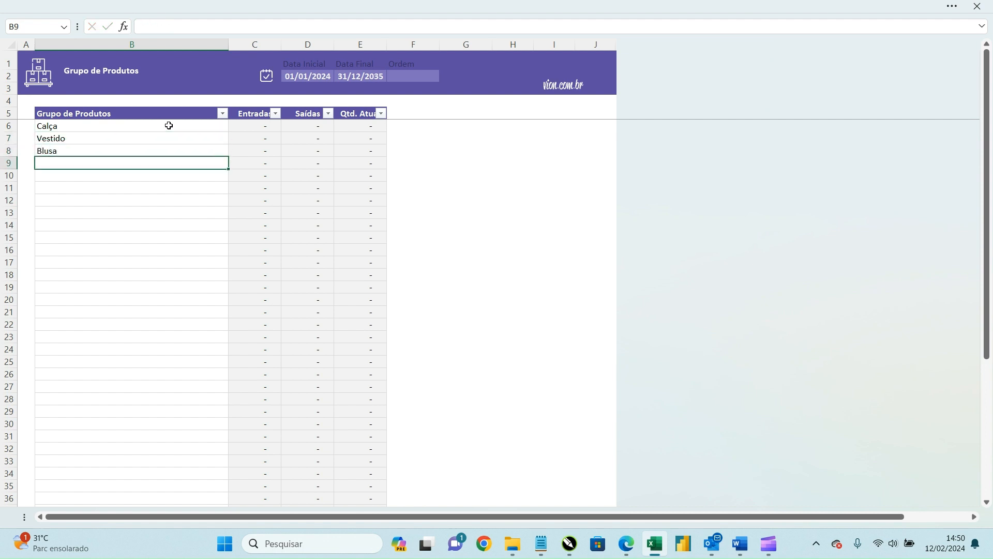
Step: In the Produtos sheet, add product 1020 Calça Capri in group Calça
click(36, 84)
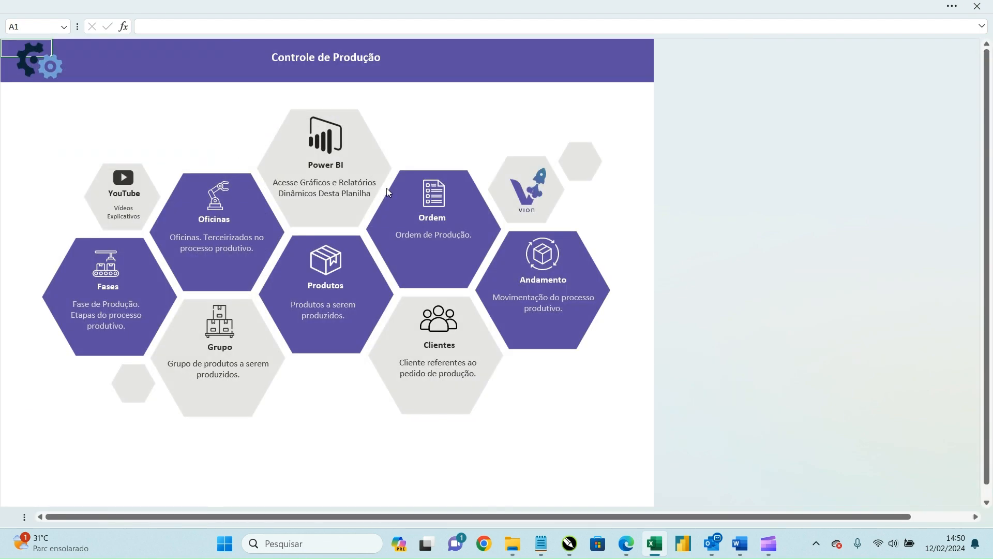
click(343, 274)
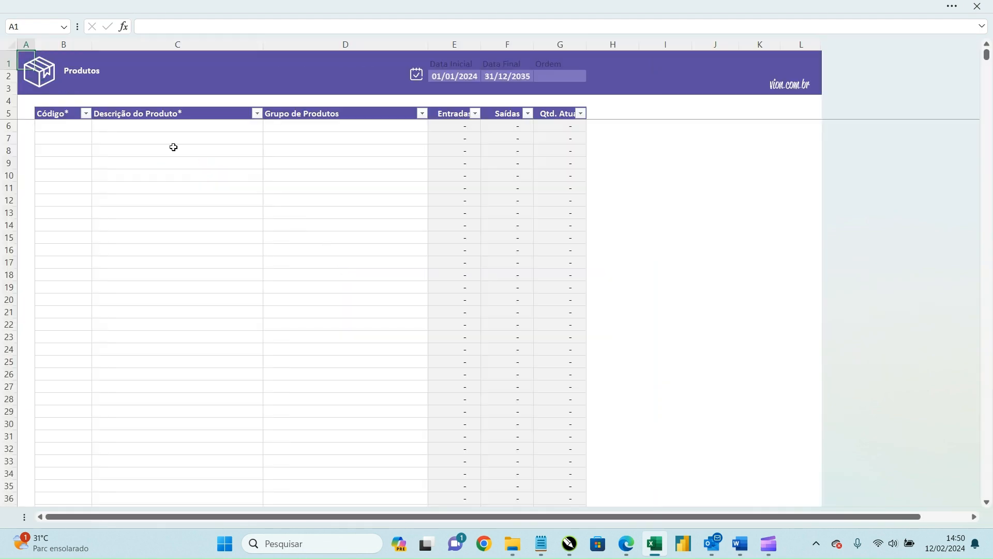
click(91, 127)
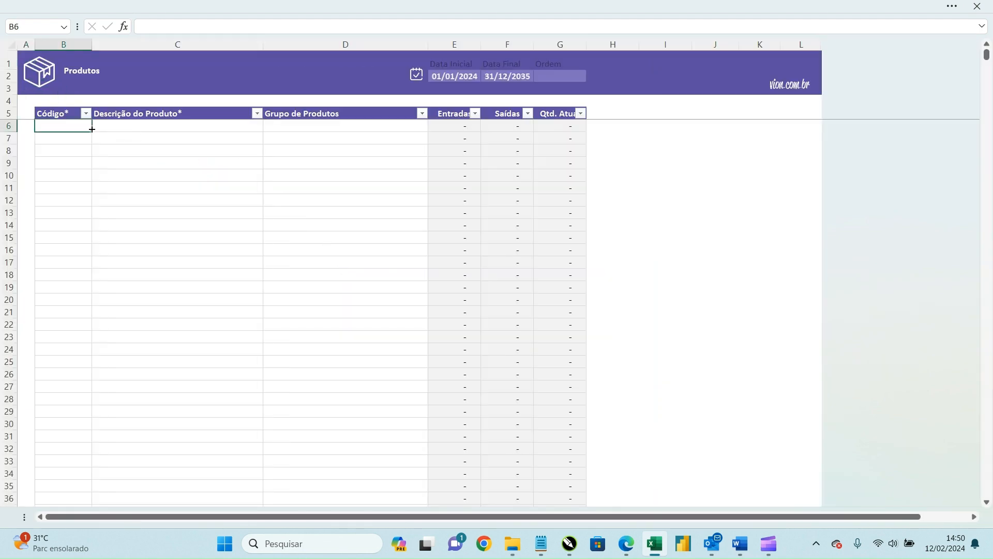
text(1020)
key(Tab)
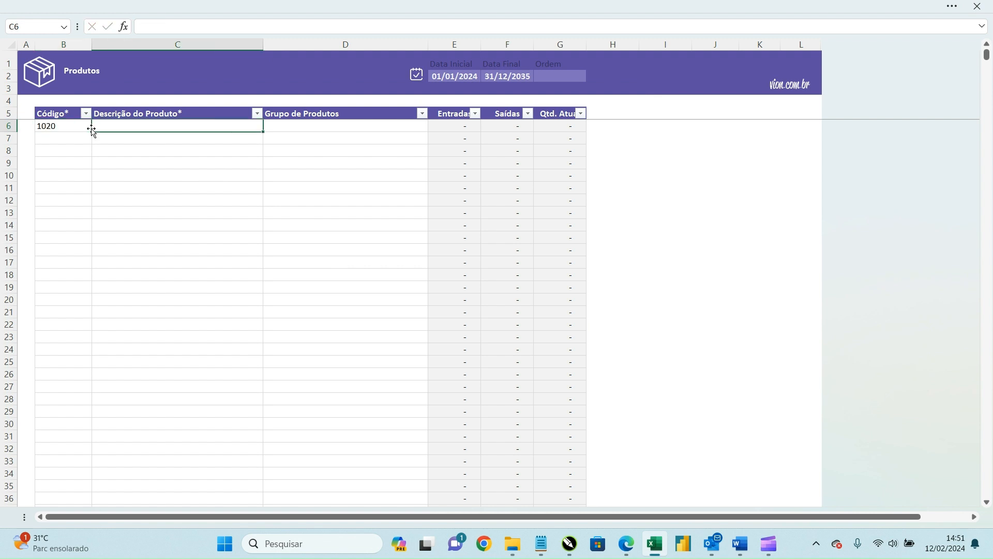
text(Calça Capri)
key(Tab)
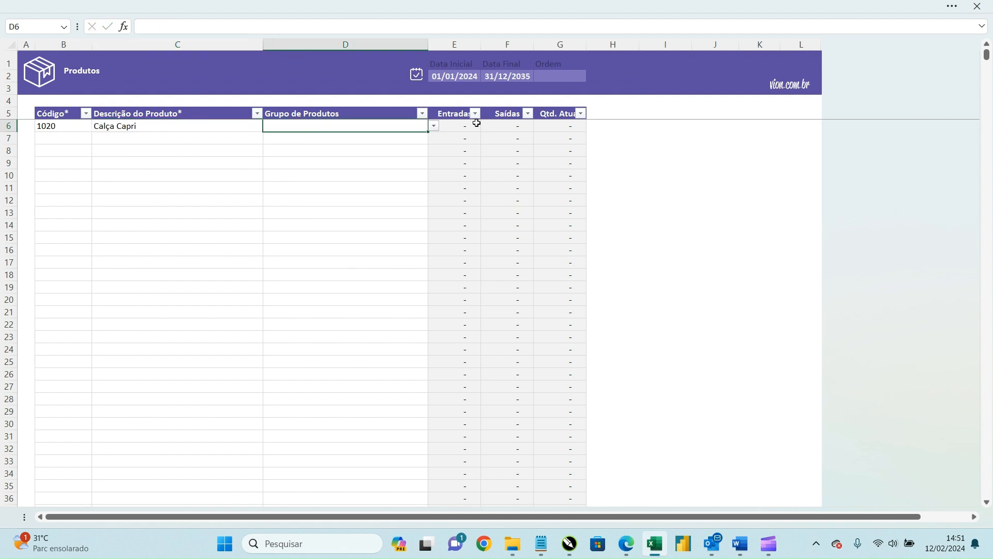
click(432, 127)
click(406, 138)
Step: Add product 1021 Vestido com Bolinhas in group Vestido
click(79, 138)
text(1021)
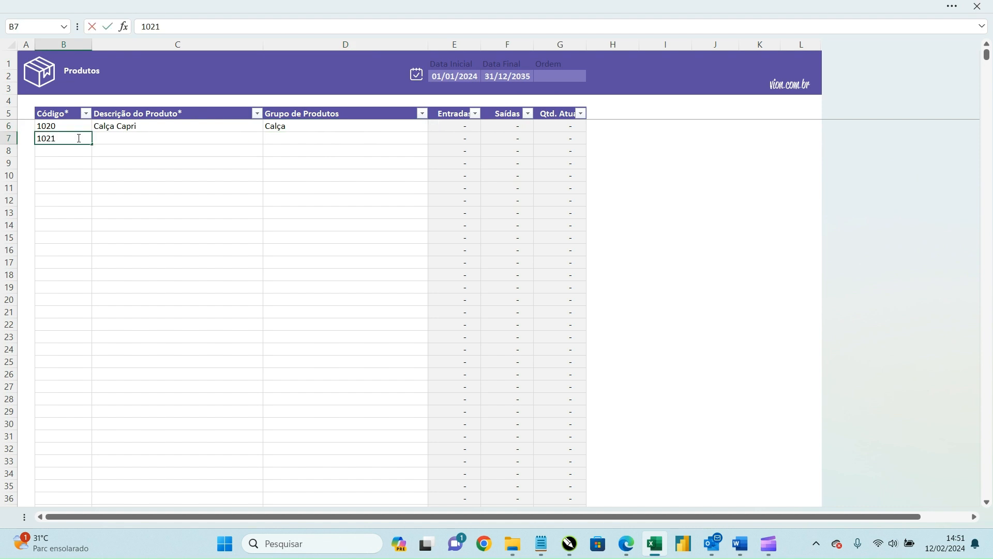
key(Tab)
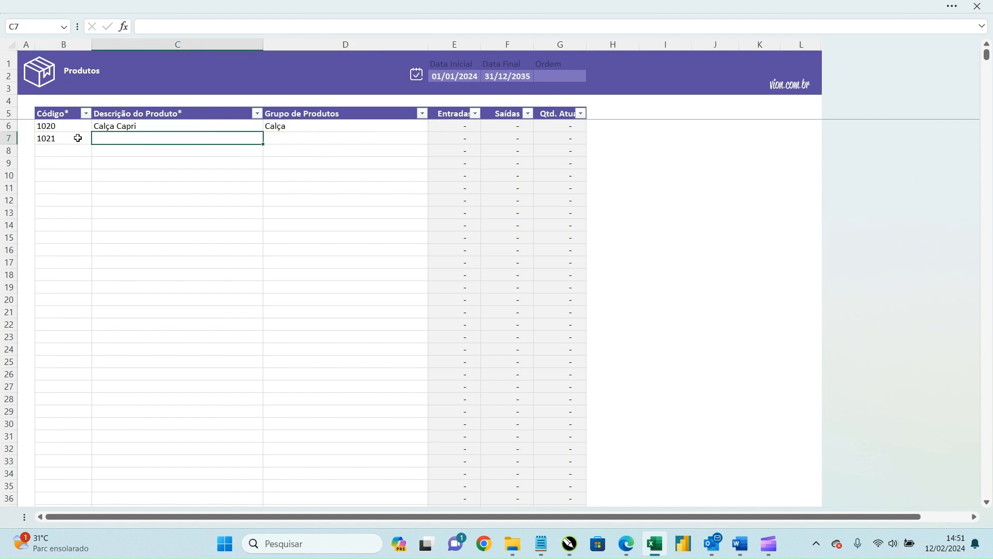
text(Vestido com Bolinhas)
key(Tab)
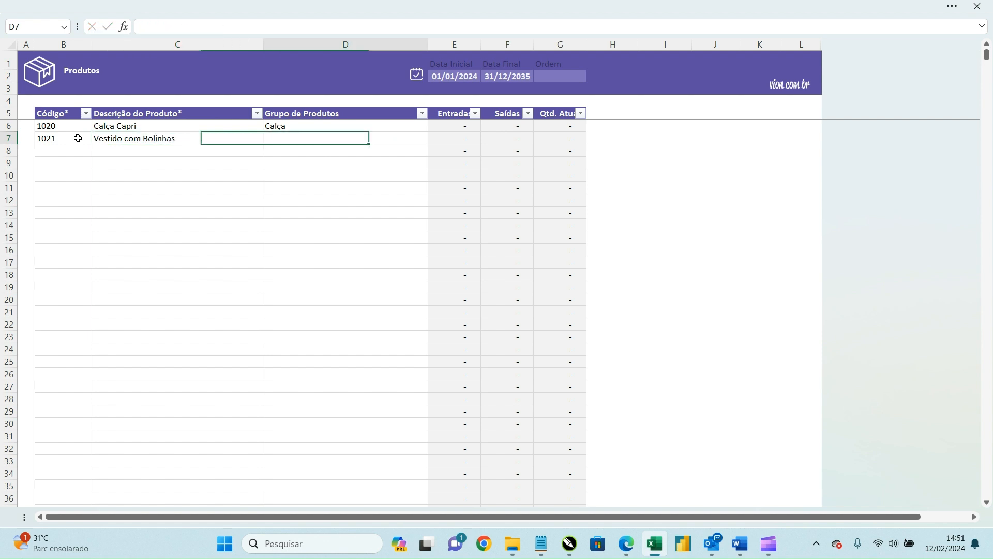
click(434, 139)
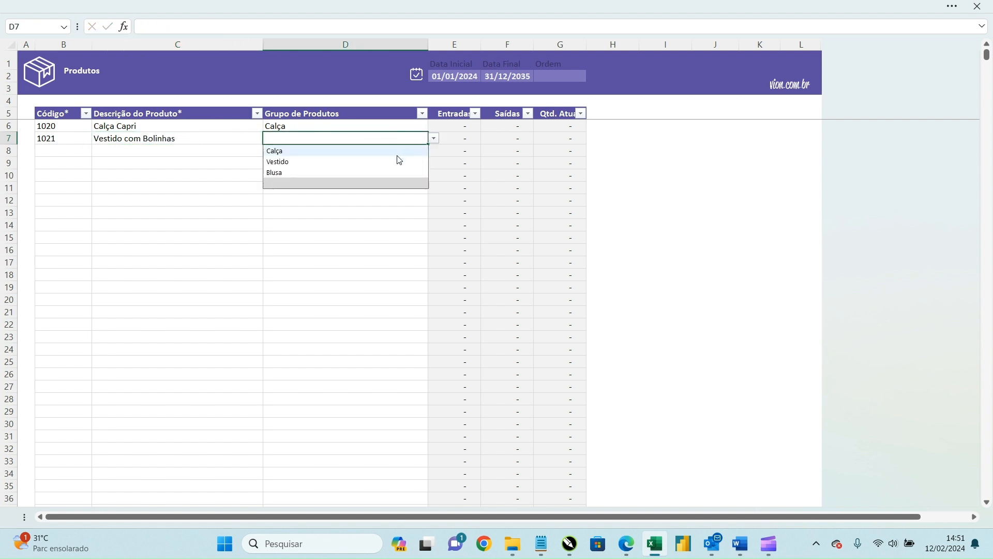
click(398, 162)
Step: Add product 1022 Blusa com Alça in group Blusa, then return to the Controle de Produção menu
click(59, 154)
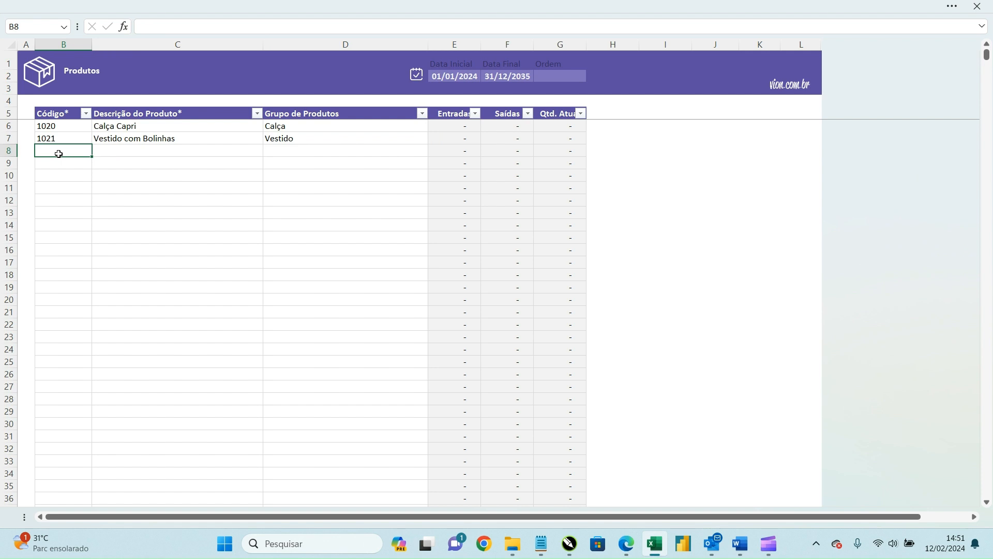
text(1022)
key(Tab)
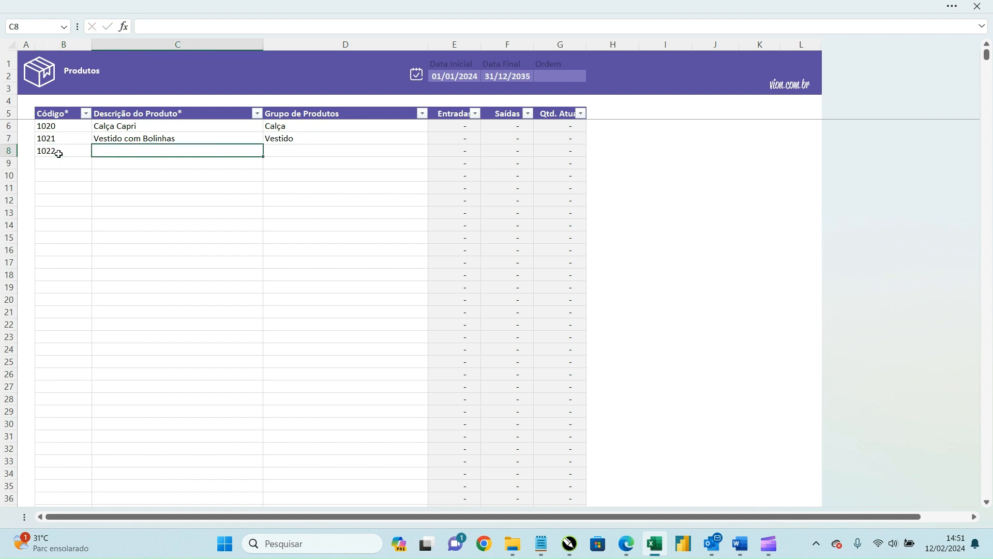
text(Blusa com Alça)
key(Tab)
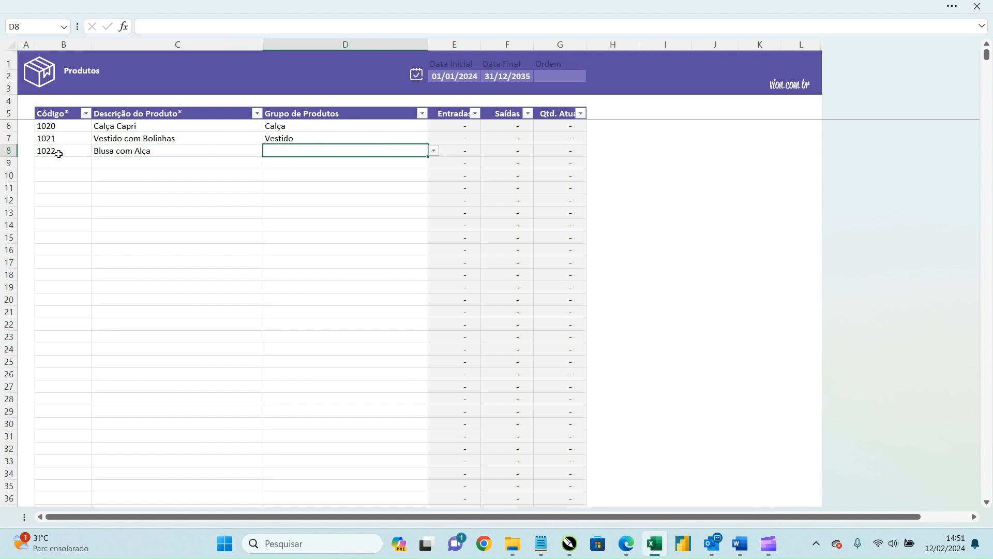
click(434, 152)
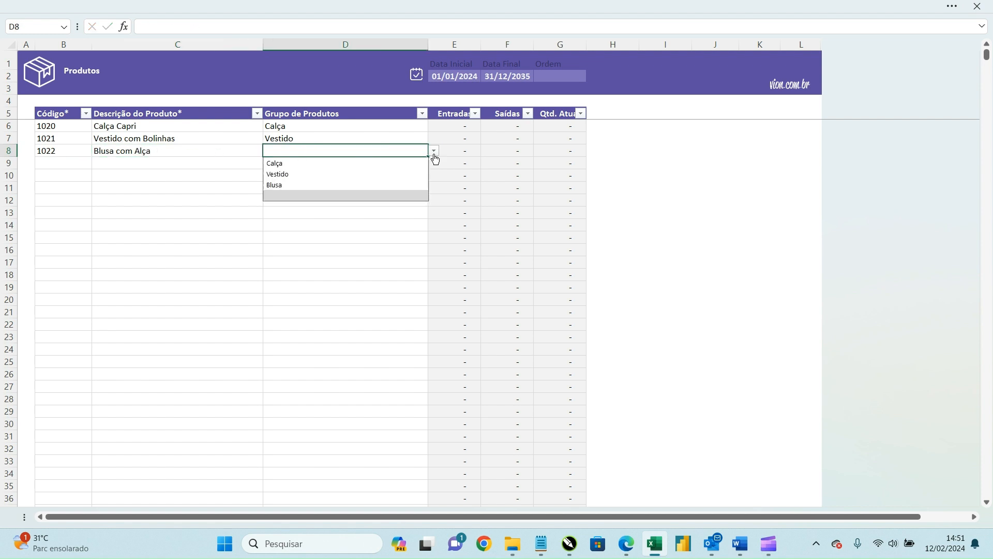
click(388, 185)
click(219, 162)
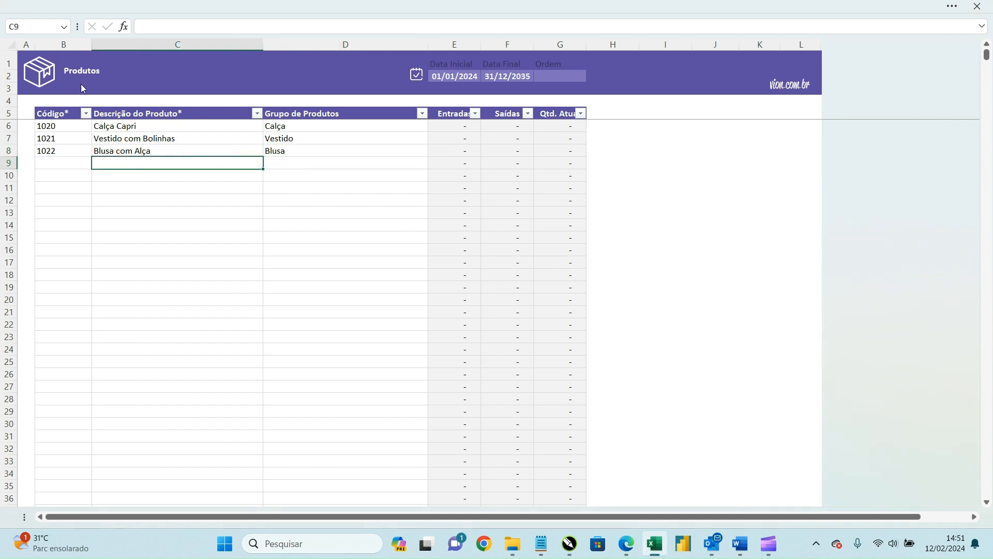
click(50, 71)
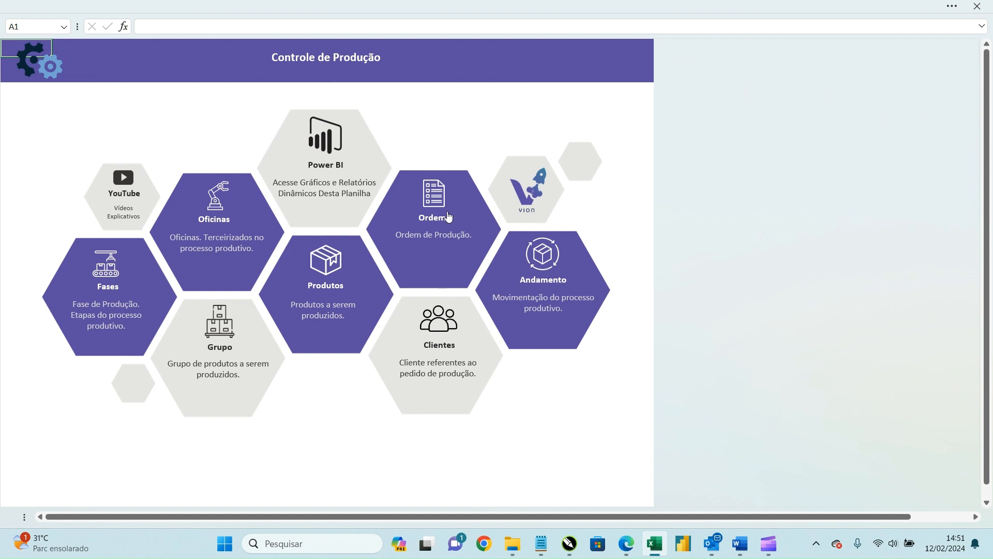
Step: Enter the client's full name in B6 of the Clientes sheet, then return to the menu
click(447, 327)
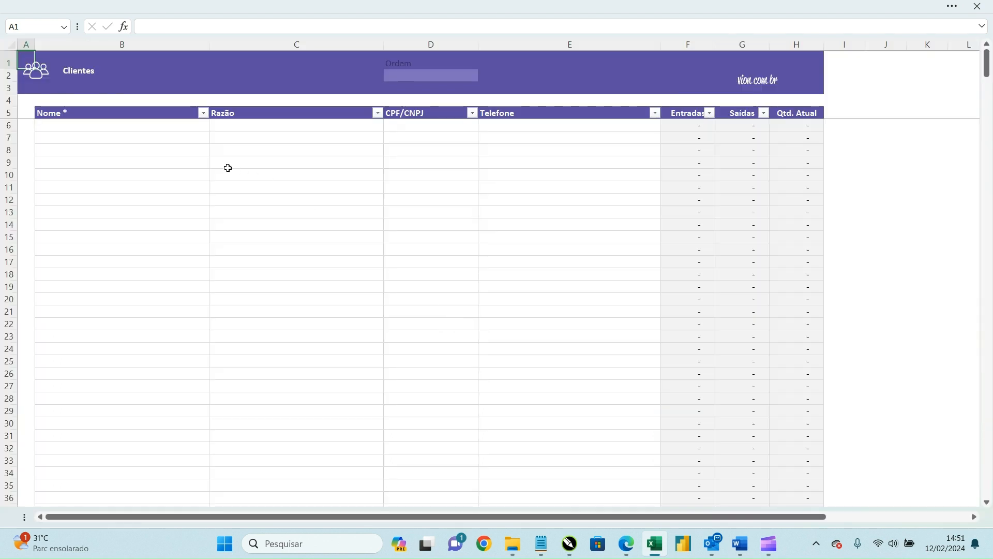
click(155, 137)
click(154, 126)
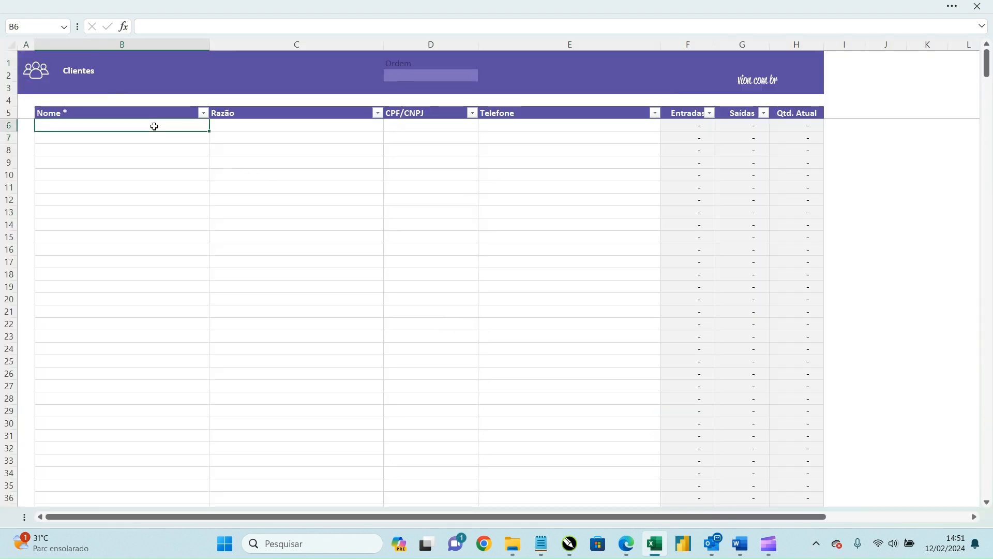
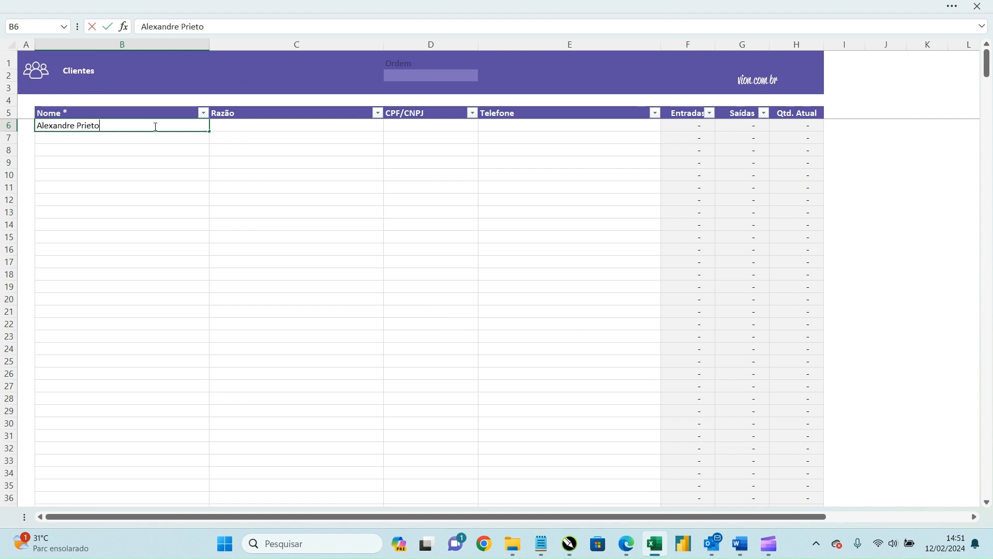
key(Return)
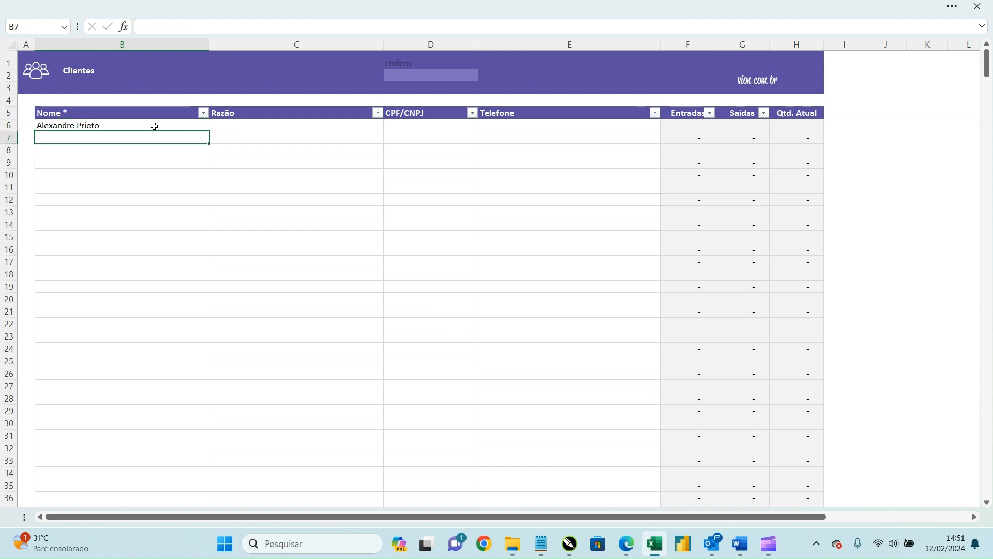
click(310, 127)
click(447, 128)
click(542, 126)
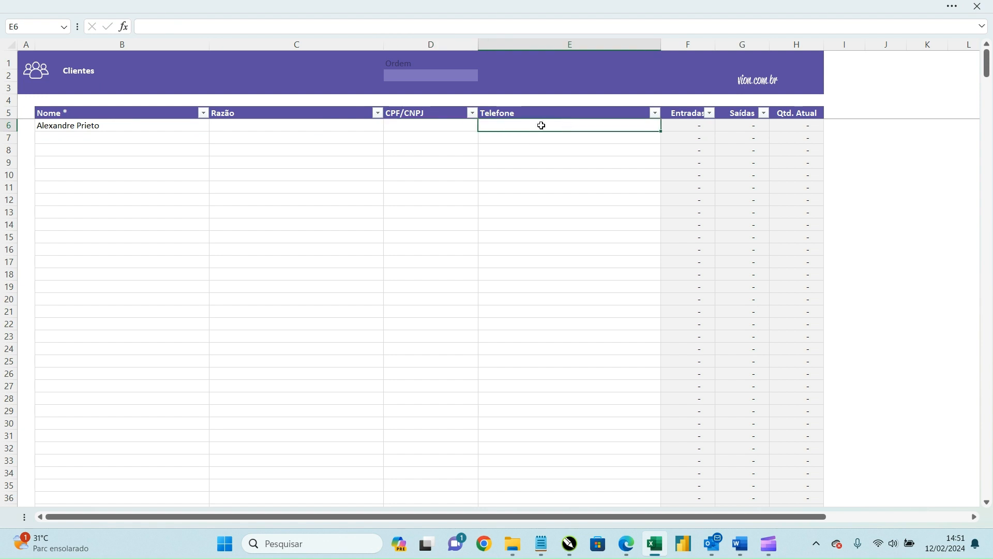
click(50, 78)
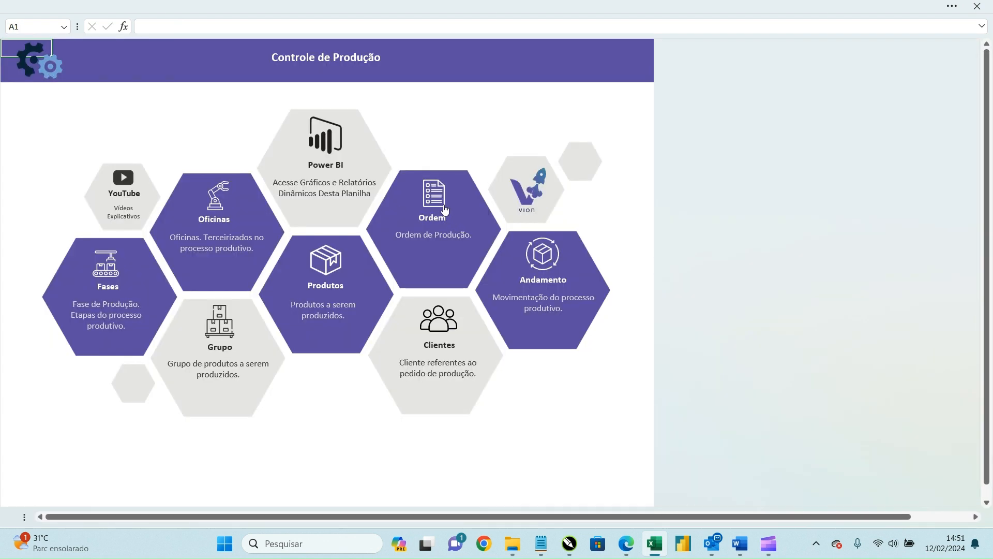
Step: In the Ordem de Produção sheet, enter order number 1021 with product code 1021
click(445, 209)
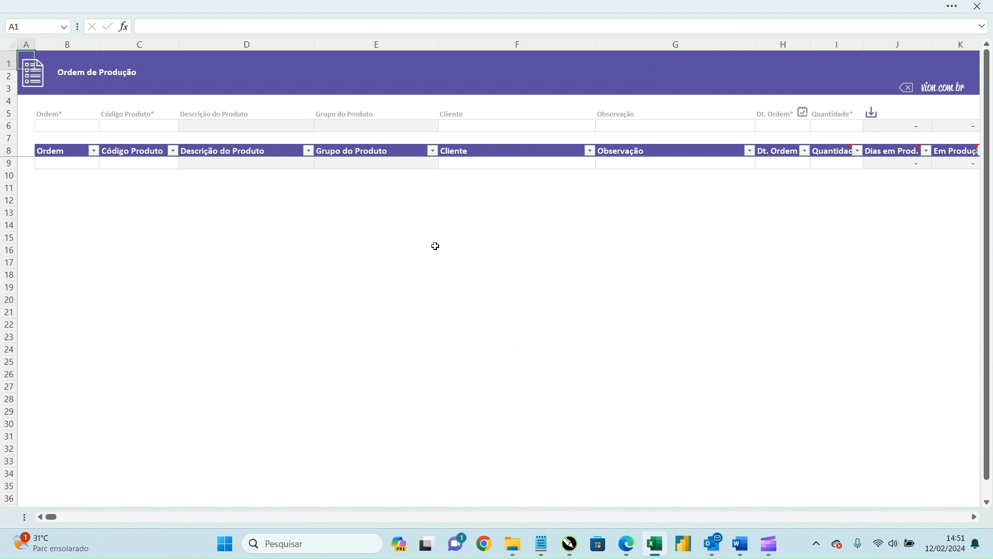
click(86, 125)
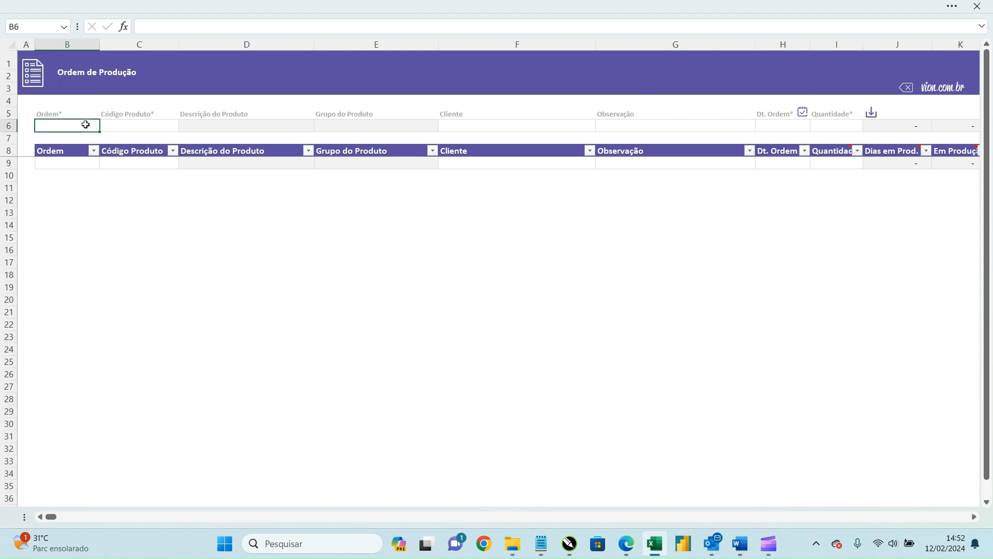
text(1021)
click(112, 123)
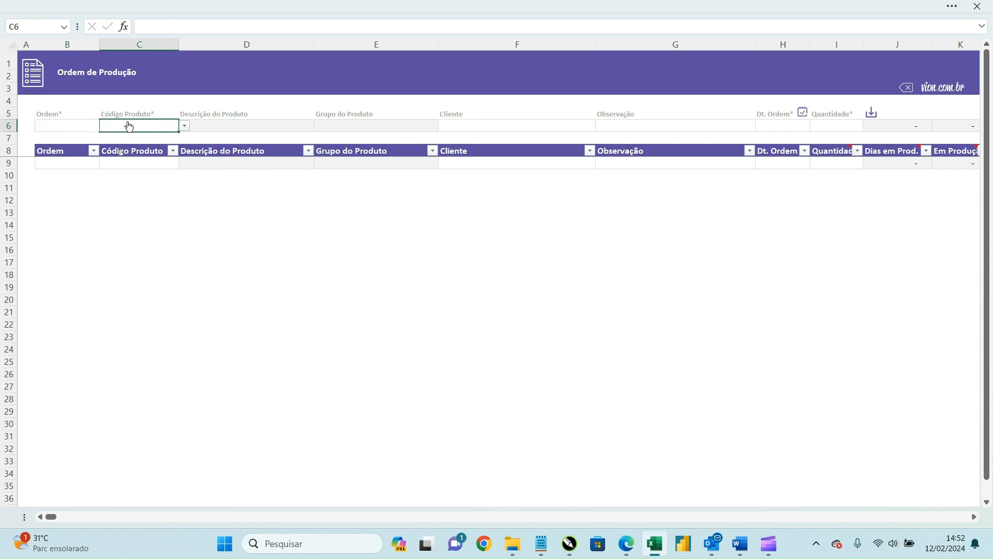
click(185, 126)
click(157, 150)
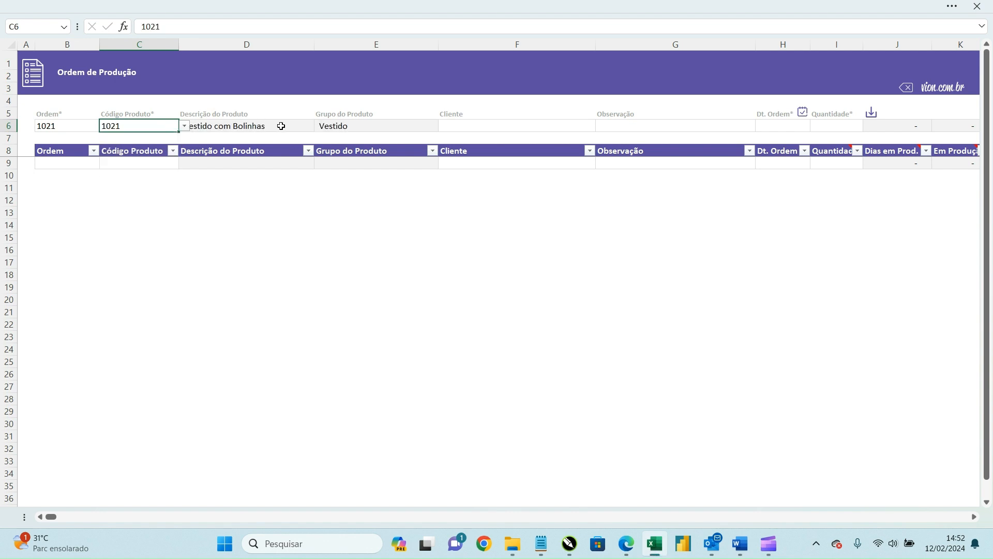
click(281, 126)
click(347, 125)
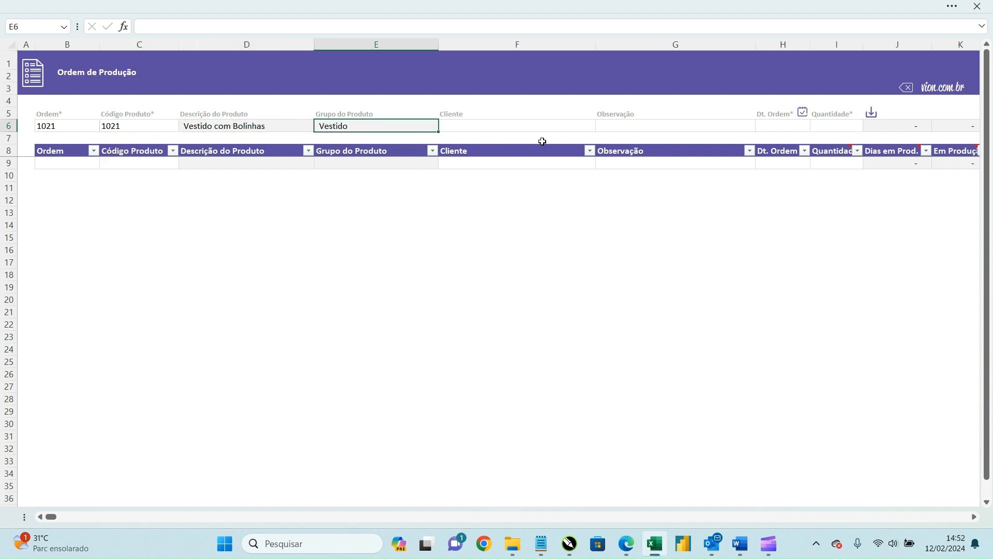
click(543, 126)
Step: Choose the order's client, date it 10/02/2024, set quantity 120 and save it to the table
click(602, 126)
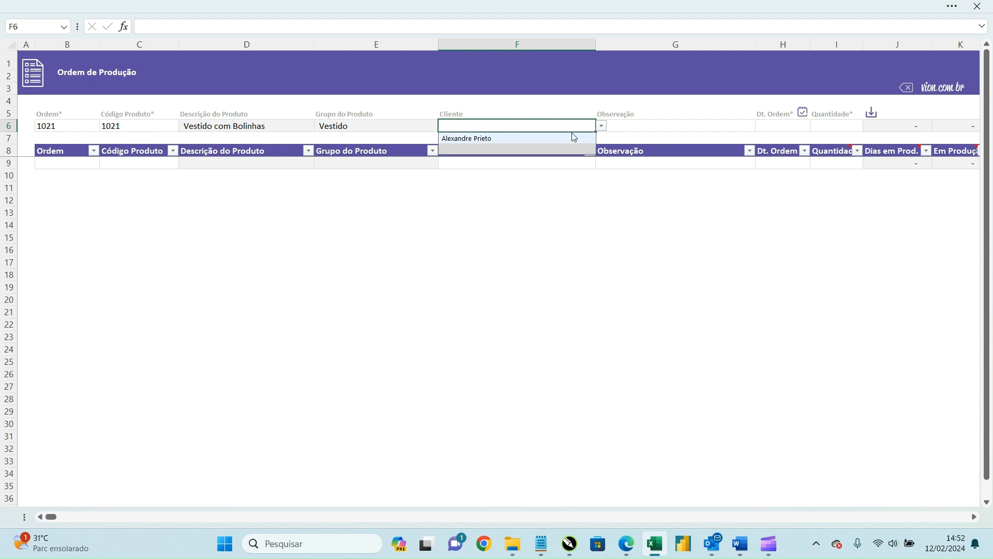
click(579, 135)
click(630, 128)
click(784, 129)
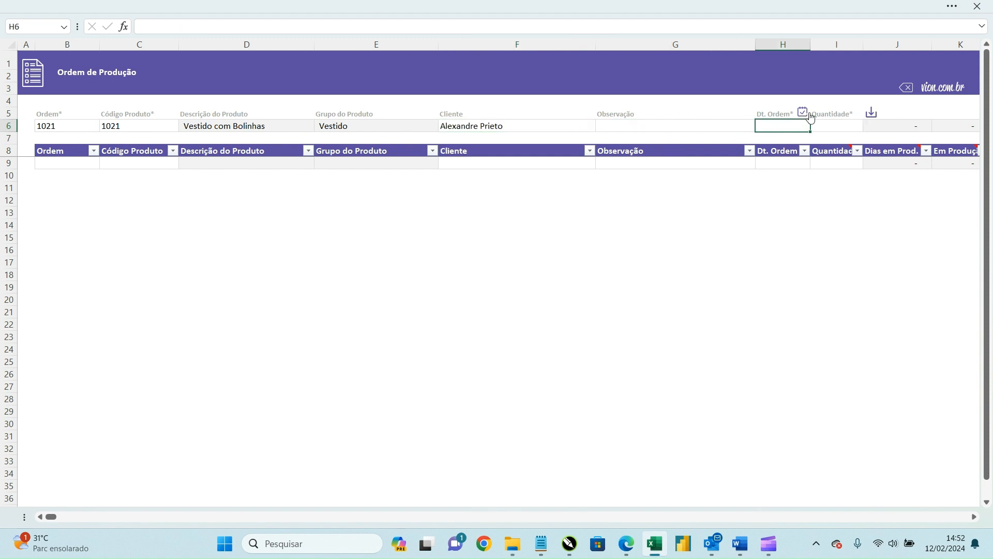
click(804, 114)
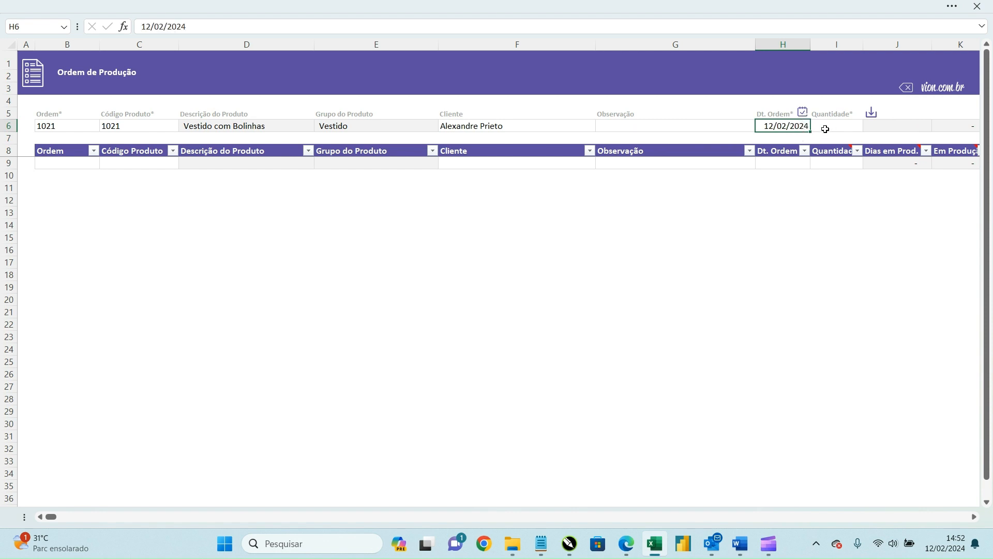
text(10/02/2024)
click(826, 129)
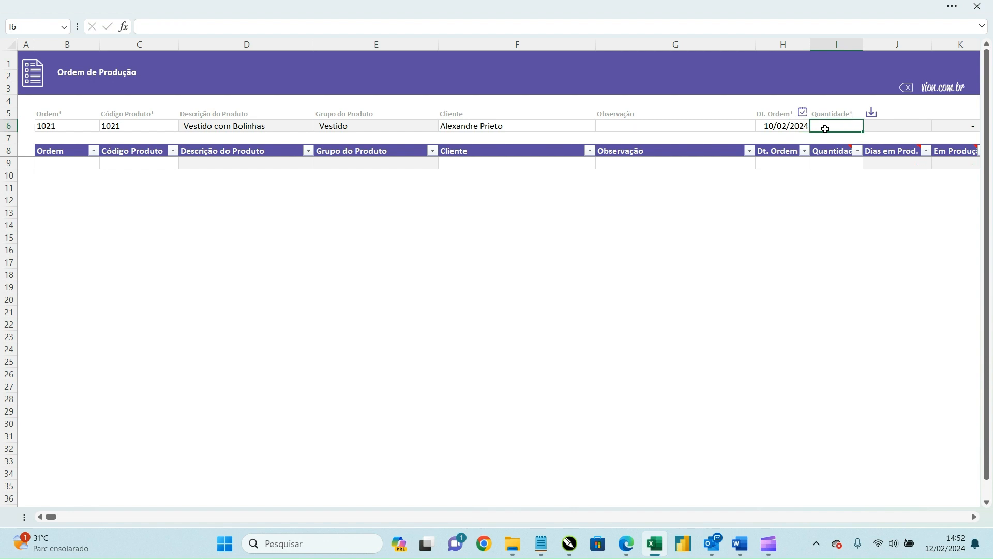
text(120)
click(795, 127)
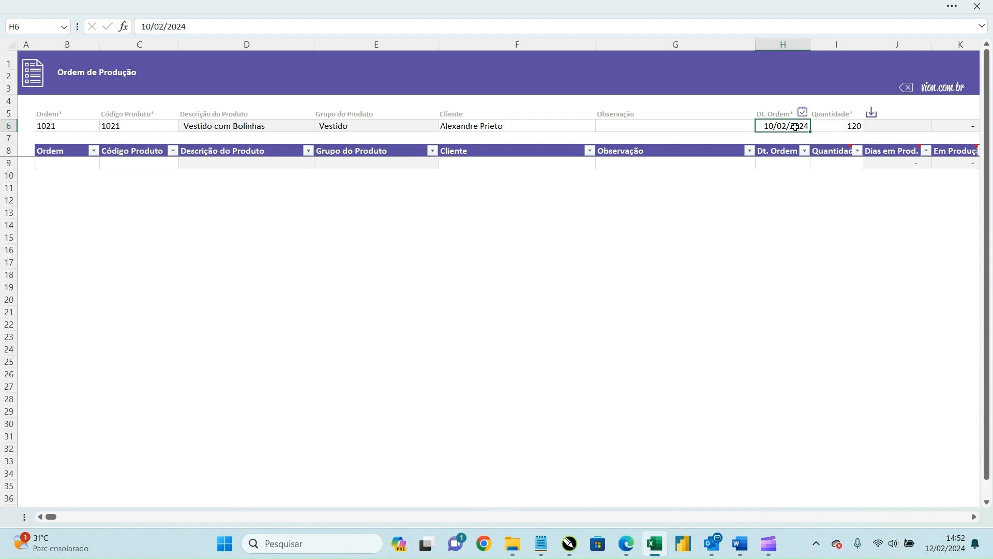
click(874, 117)
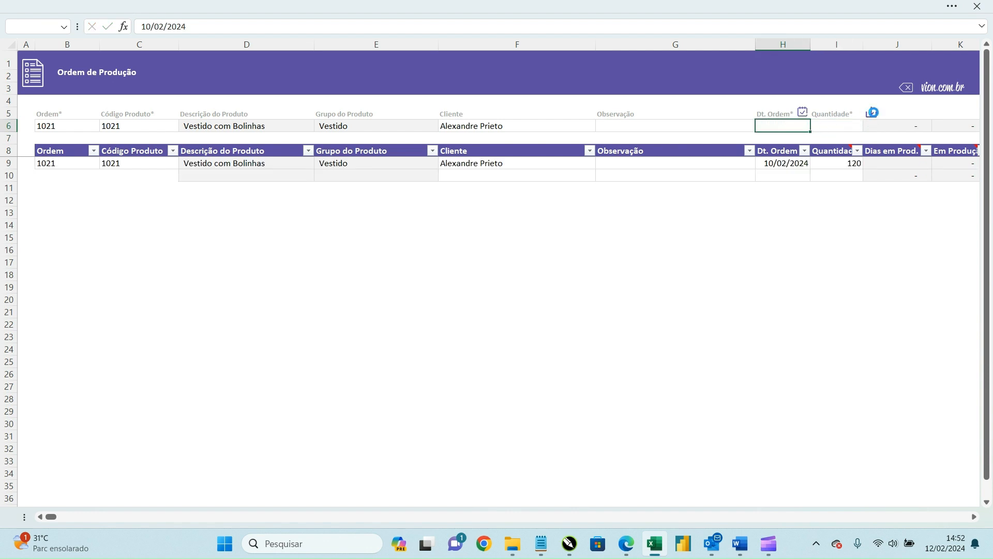
Step: Change the saved order's quantity in I9 to 121
click(73, 162)
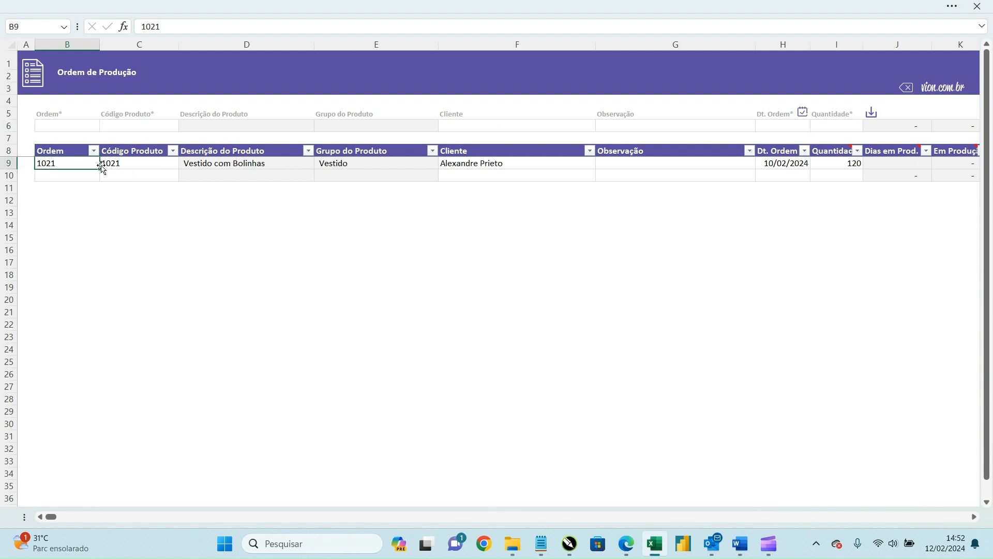
click(117, 163)
click(540, 163)
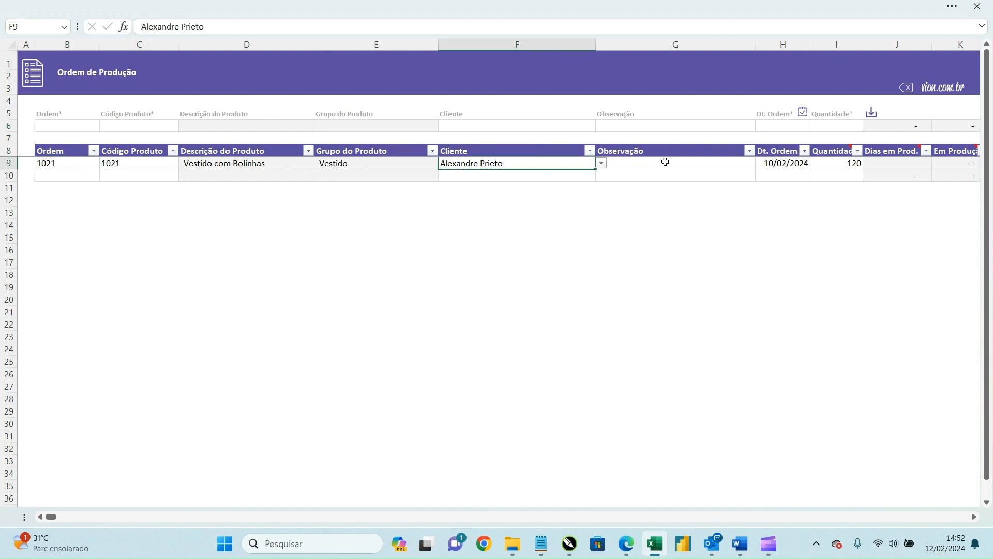
click(673, 162)
click(792, 163)
click(846, 163)
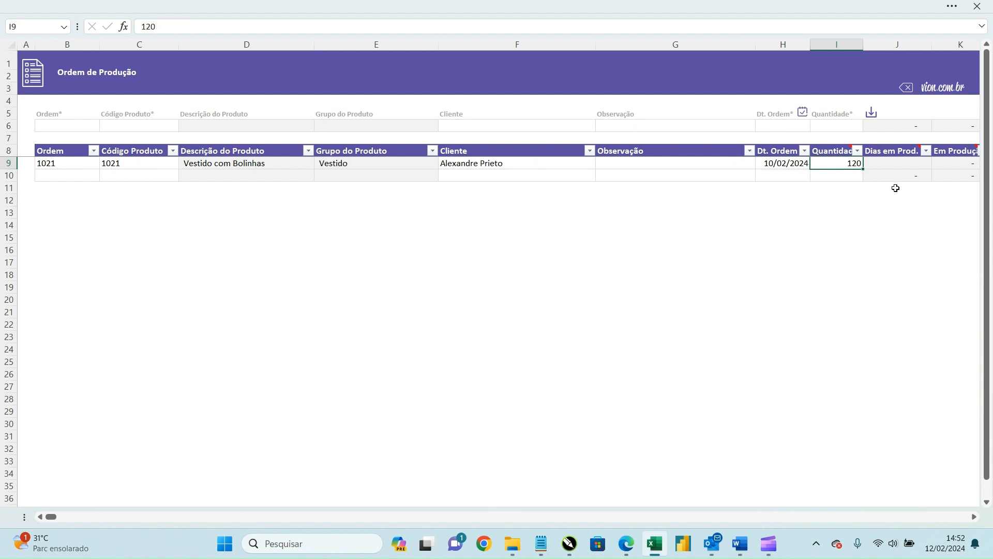
text(121)
key(Return)
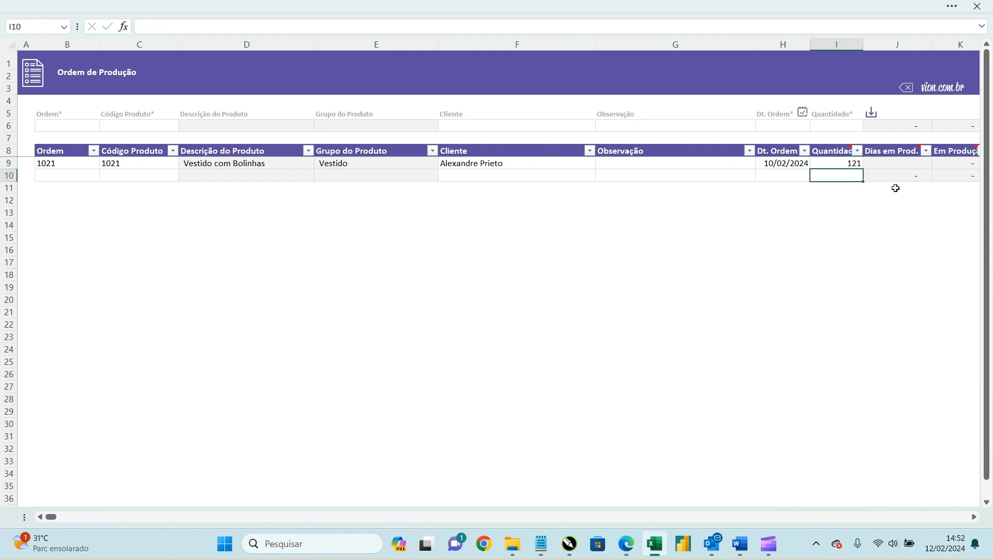
Step: Enter order 1021 for product 1021 with today's date and quantity 50, save, and dismiss the duplicate-order error
click(48, 126)
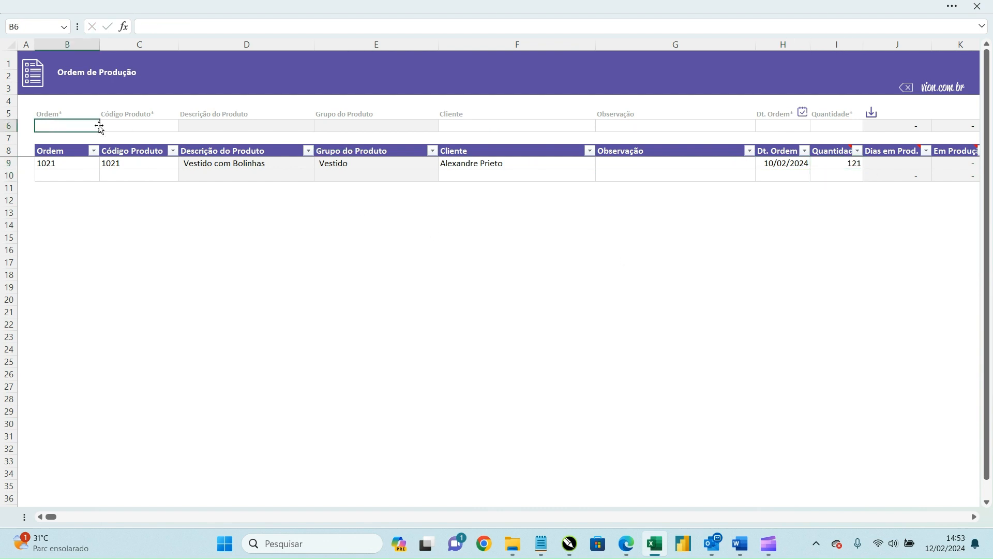
text(1021)
key(Tab)
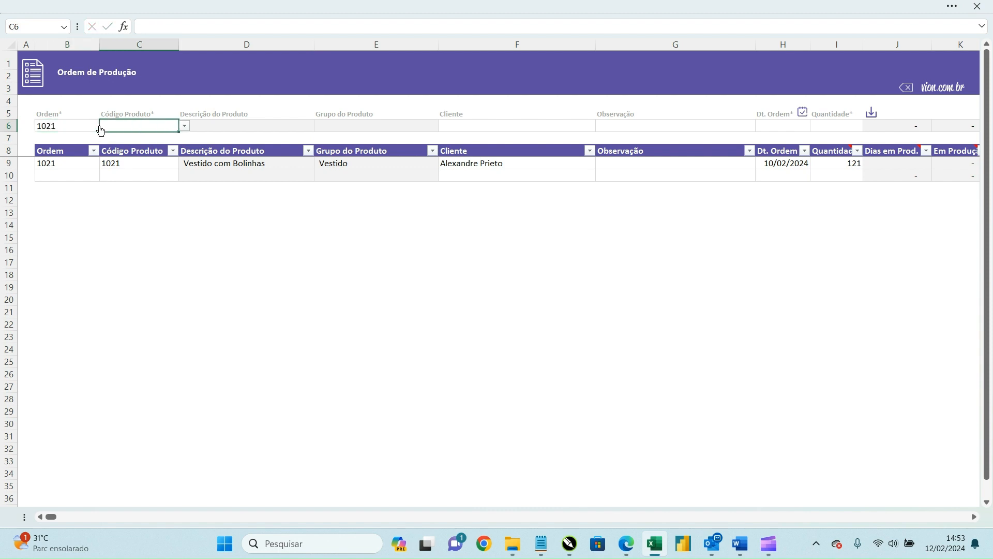
key(alt+Down)
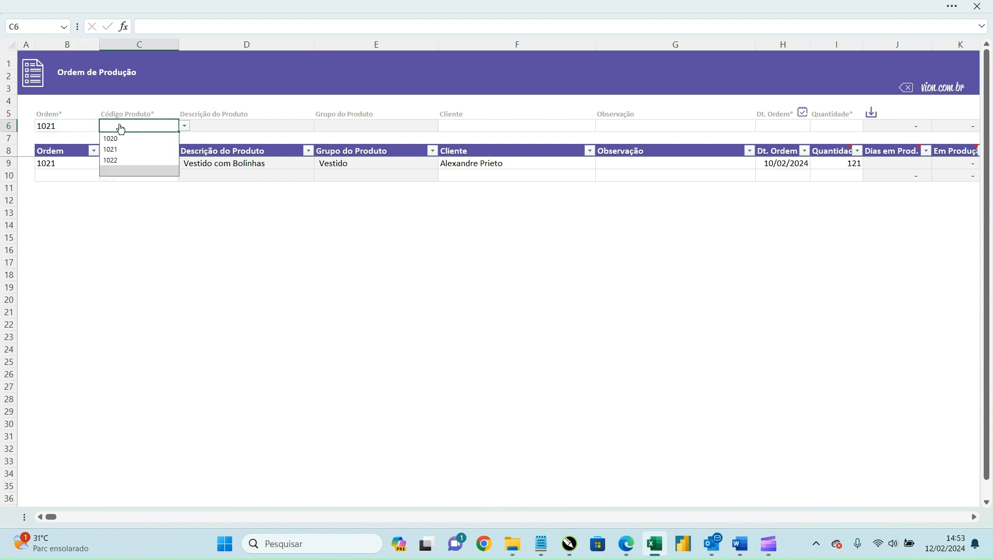
click(126, 148)
key(Tab)
key(Tab)
key(Tab)
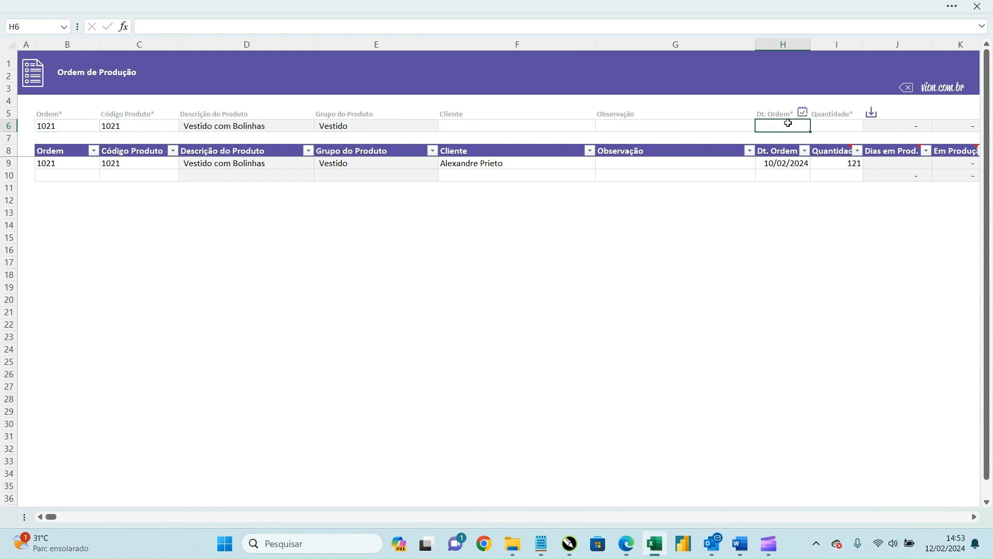
click(803, 112)
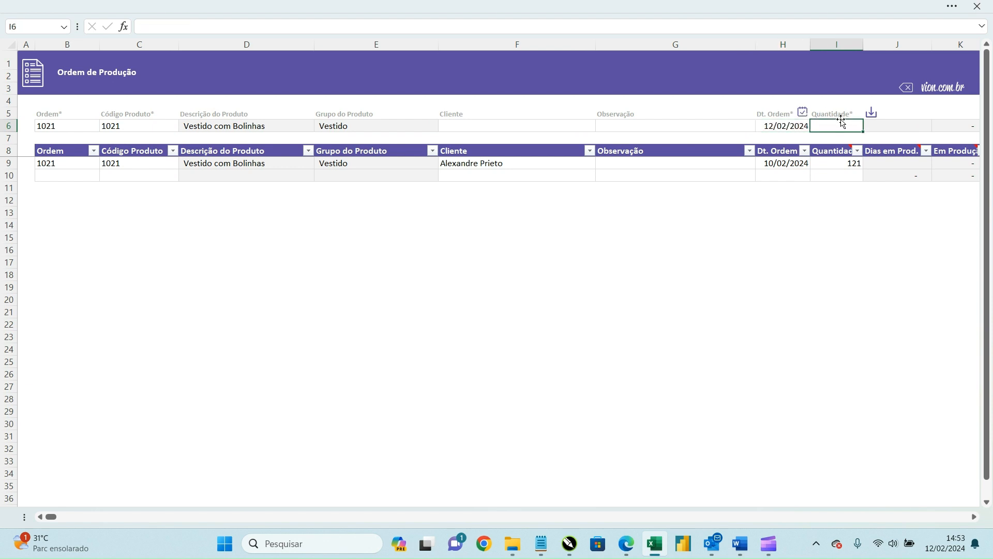
key(Return)
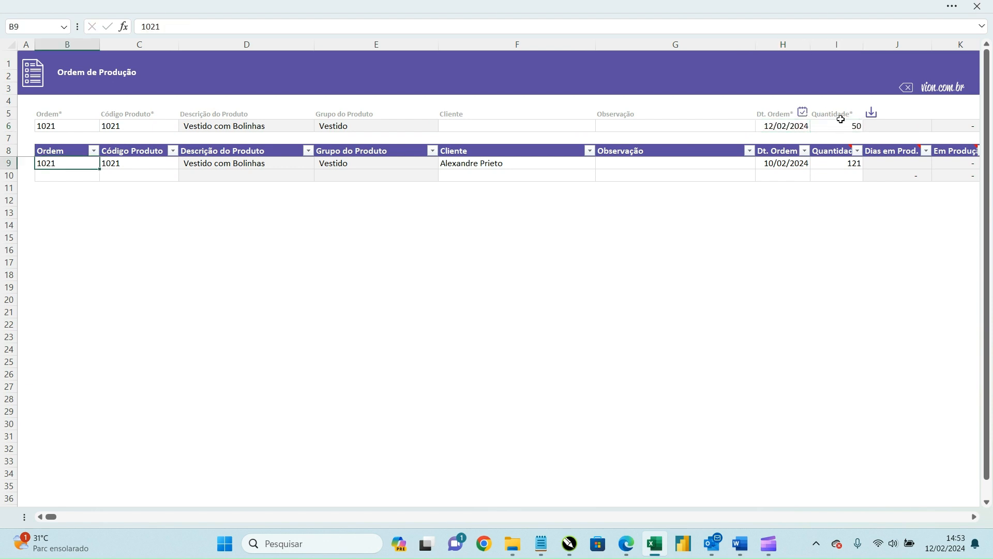
click(872, 112)
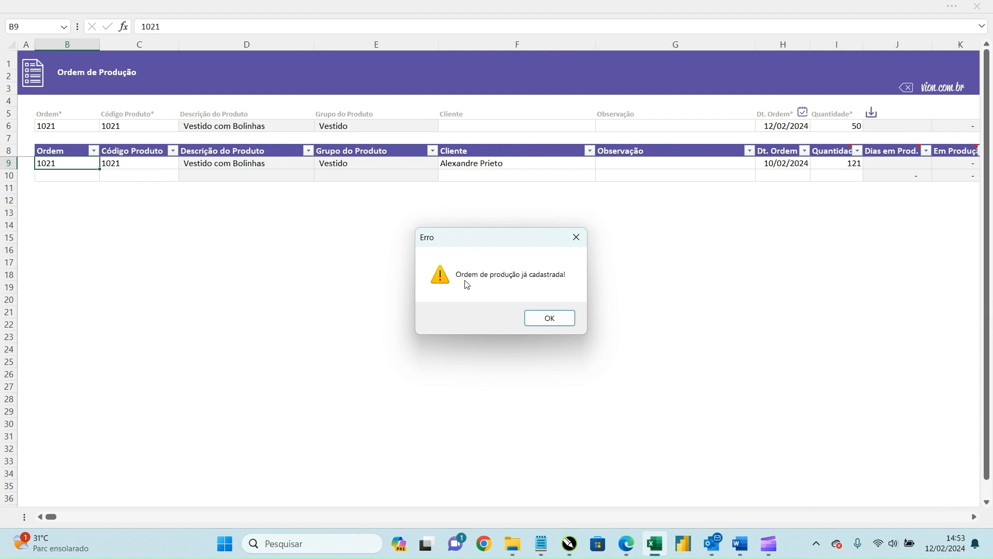
click(550, 319)
click(73, 124)
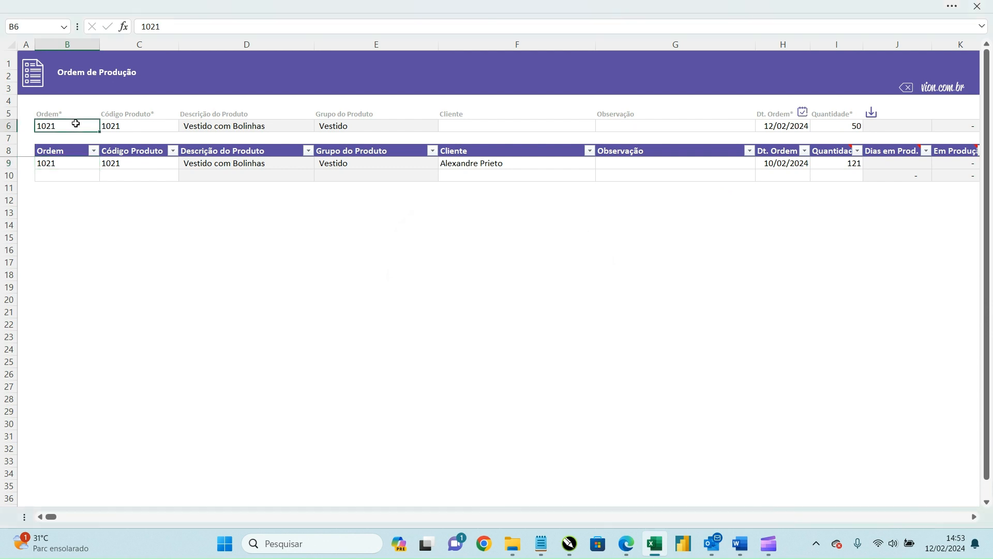
Step: Register order 1022 for product 1022 and save it to the production table
text(1022)
click(115, 128)
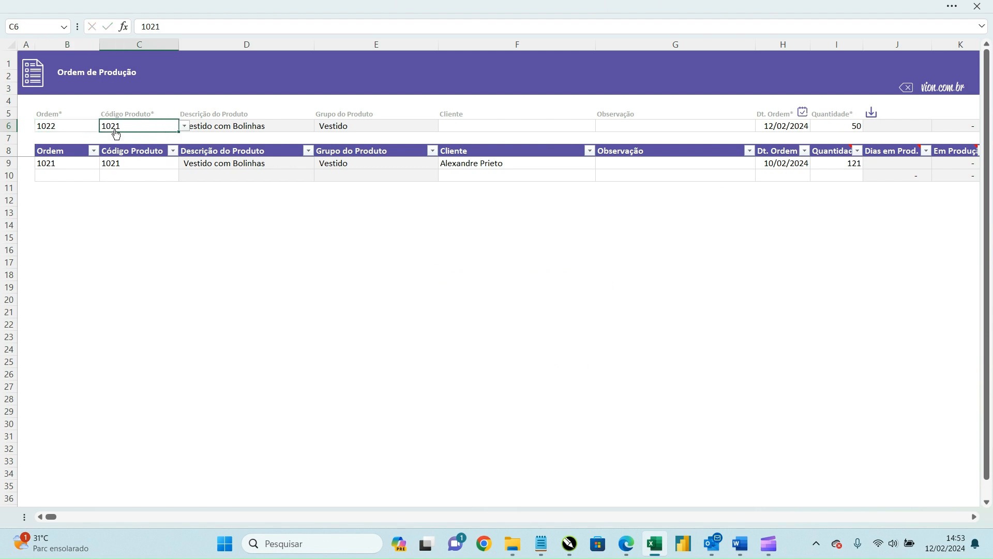
key(alt+Down)
key(Tab)
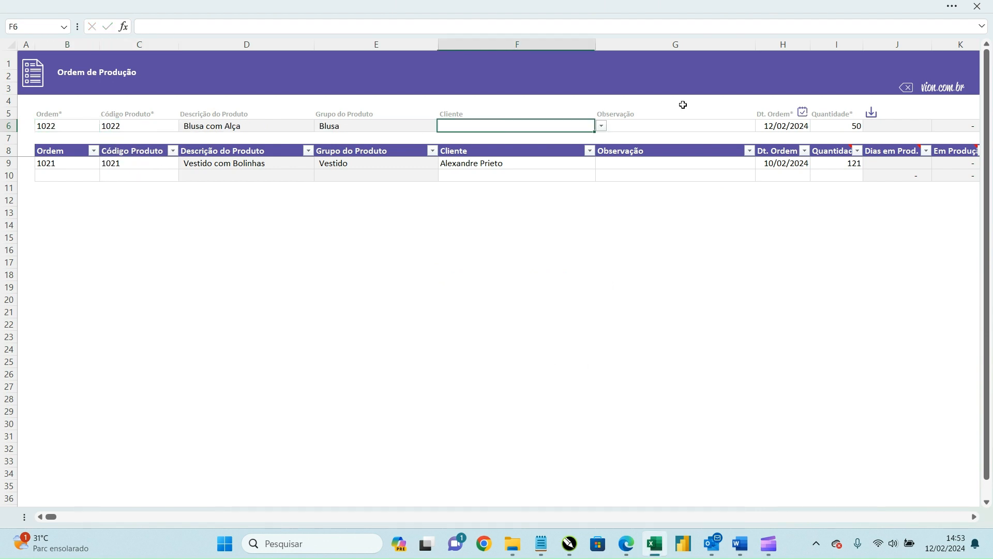
key(Tab)
key(Tab)
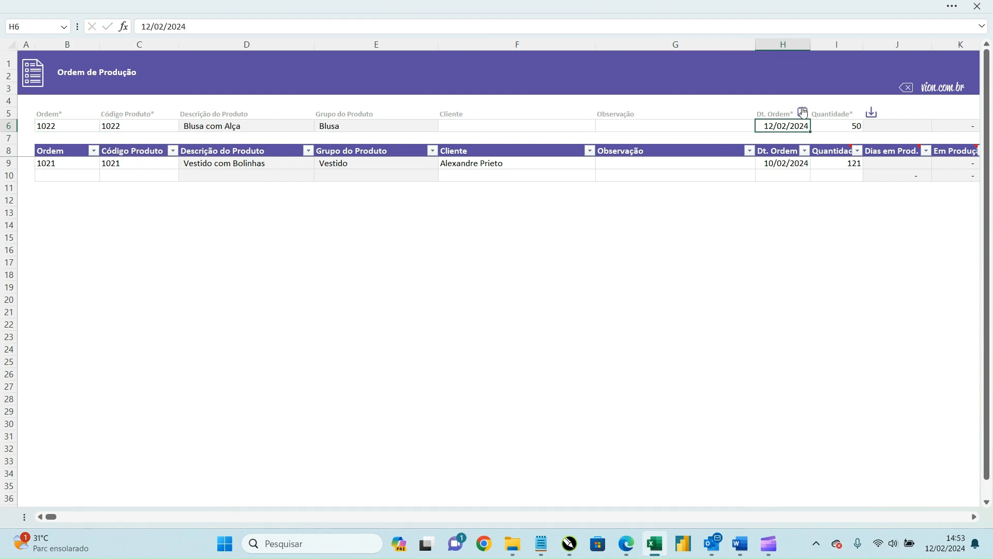
key(Tab)
click(873, 115)
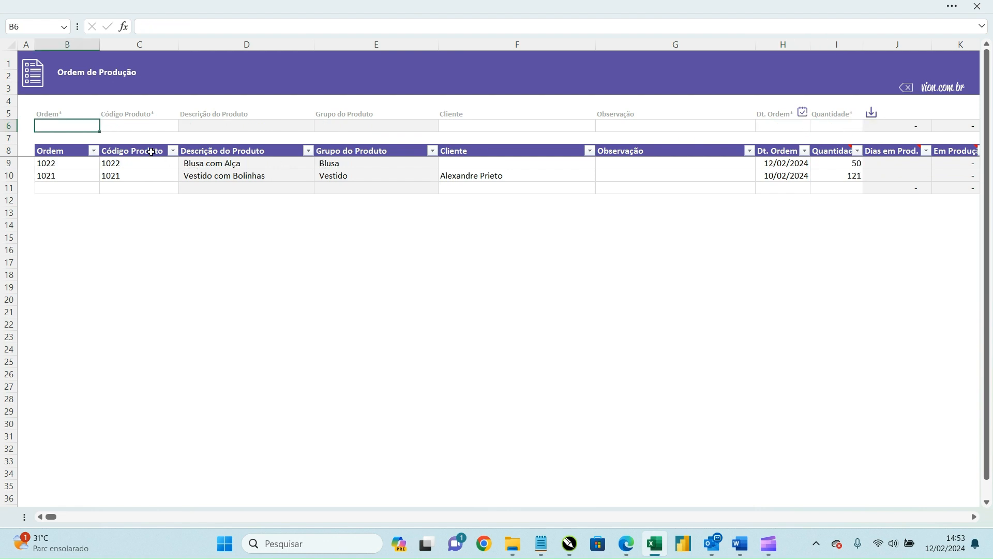
Step: Enter 1023 as the next order number and open its product code list
text(1023)
key(Tab)
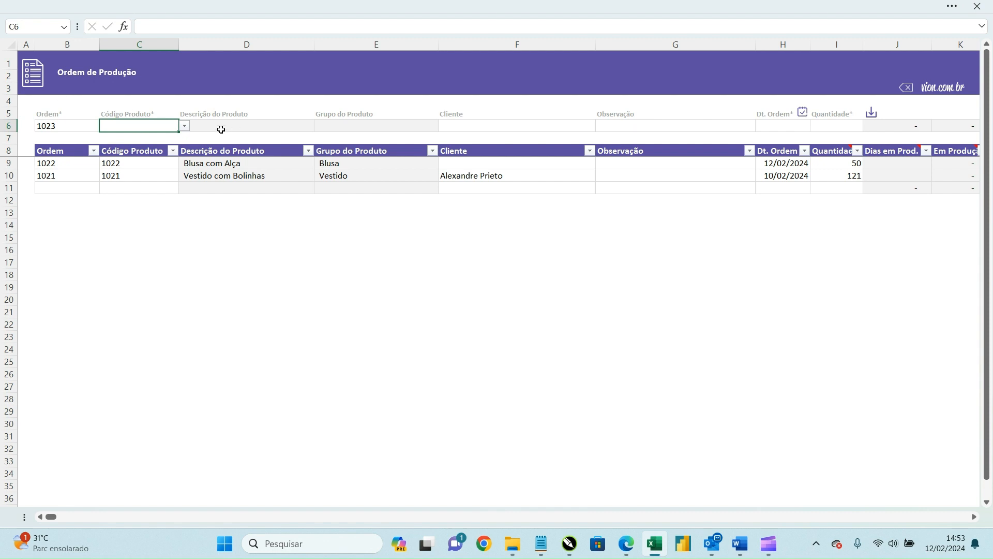
click(184, 126)
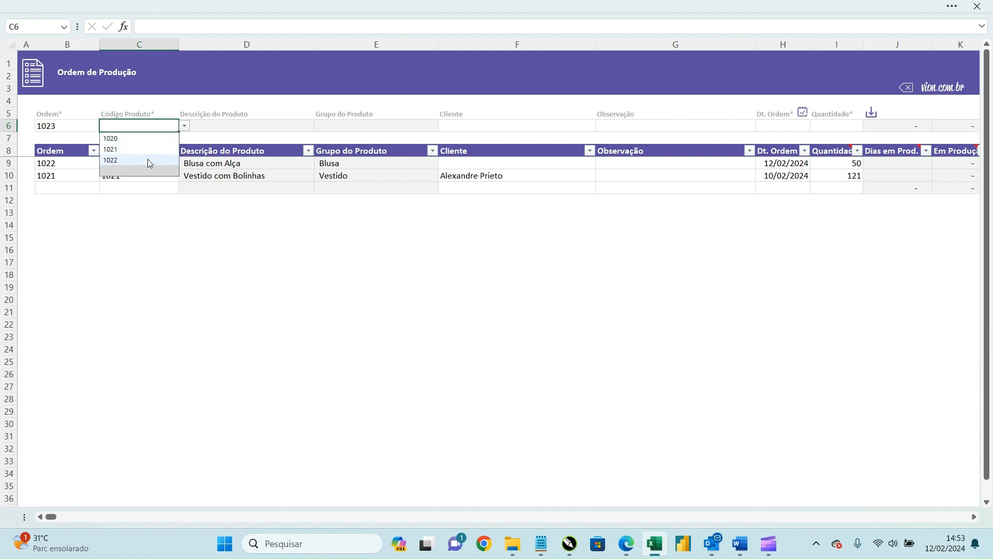
Step: Change the order to 1020 with product code 1020; the save fails with a required-fields error
click(60, 125)
text(1020)
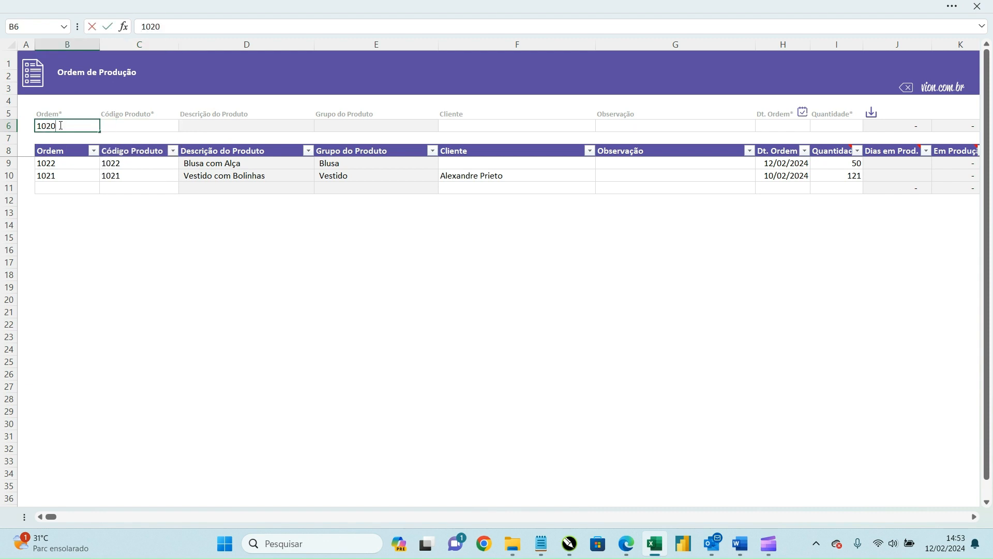
key(Tab)
key(alt+Down)
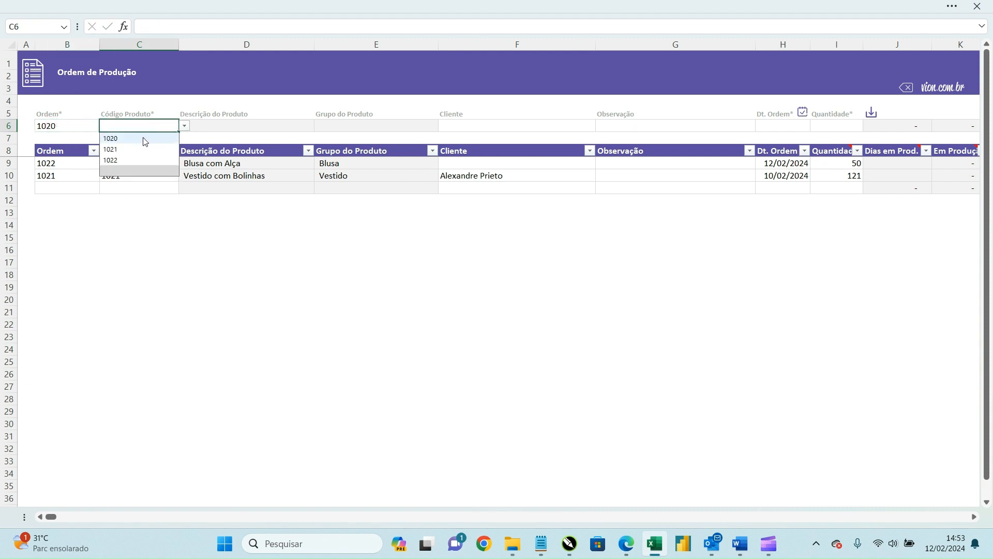
click(145, 138)
click(475, 126)
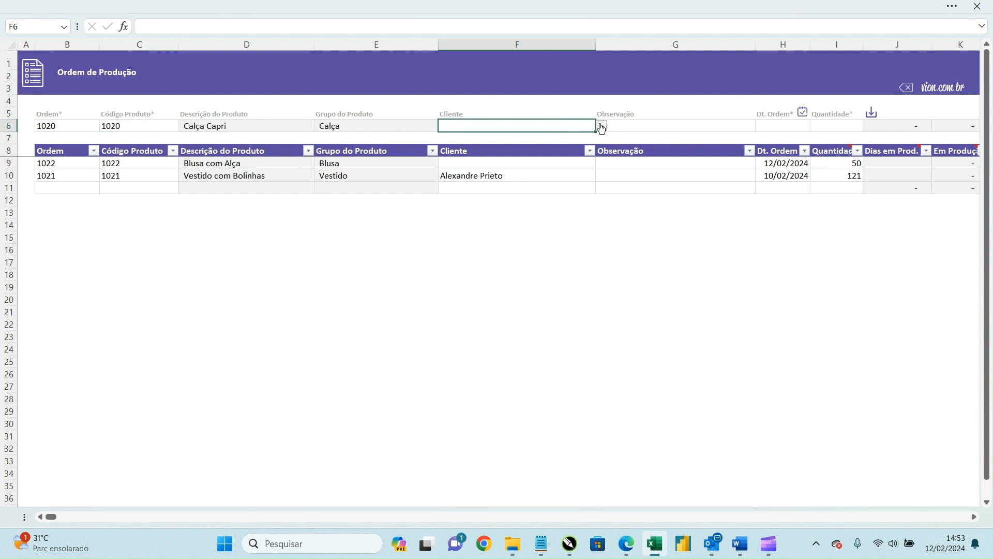
click(656, 126)
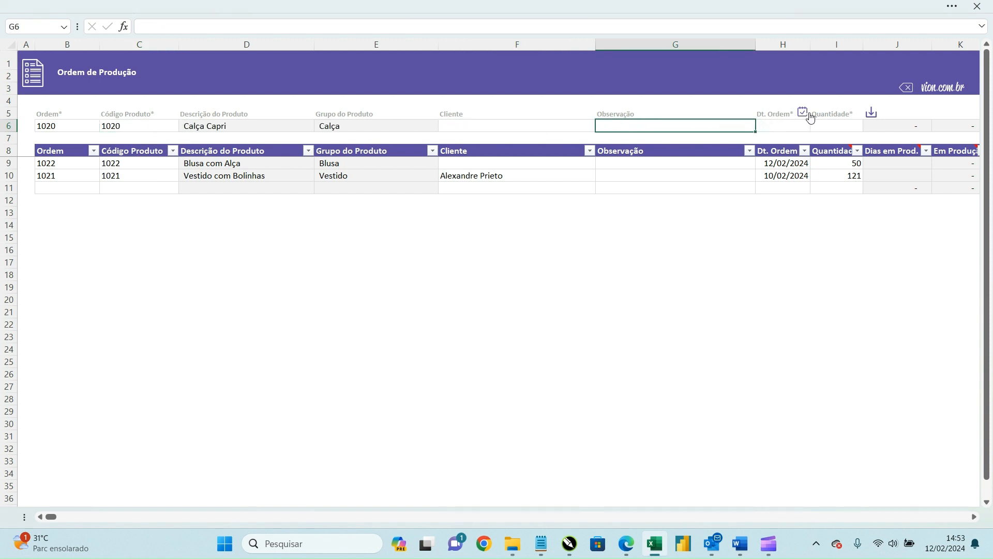
click(878, 119)
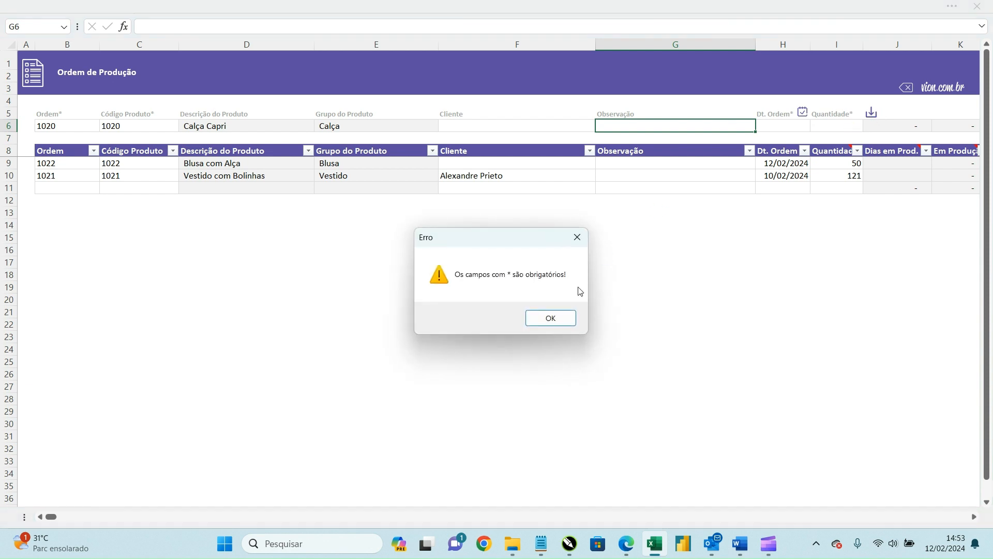
click(558, 317)
Step: Fill in today's date 12/02/2024 and quantity 80, save order 1020, and return to the menu
click(63, 129)
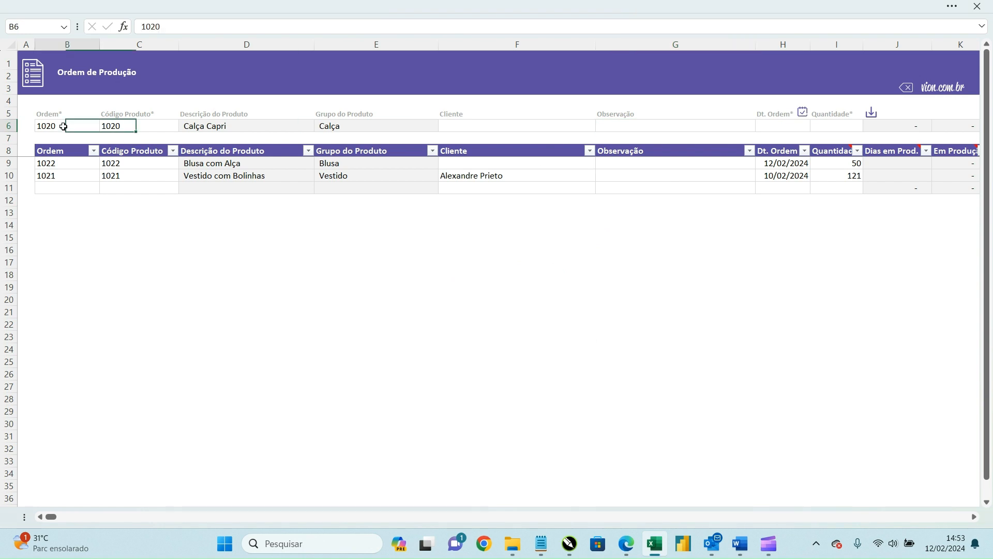
click(124, 126)
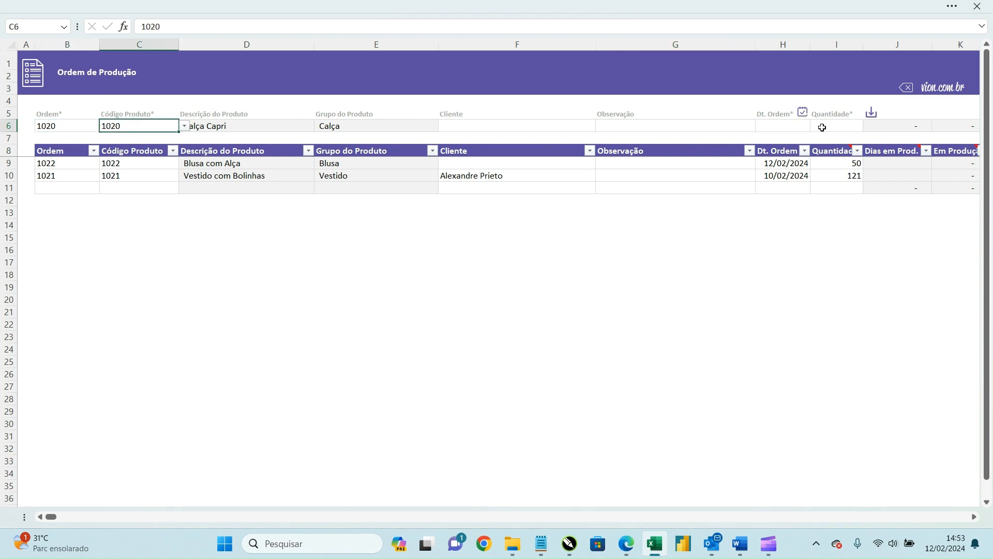
click(806, 128)
click(818, 126)
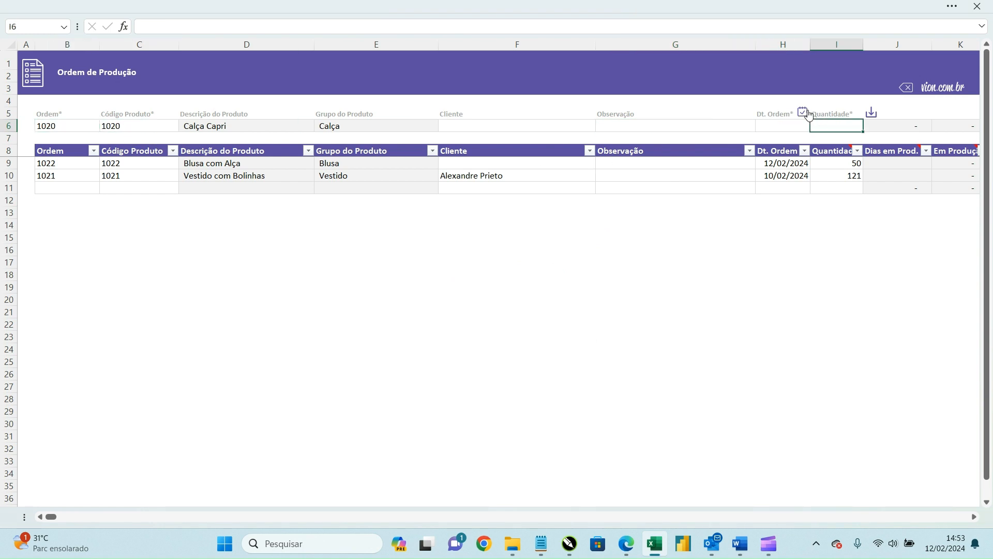
click(803, 112)
text(80)
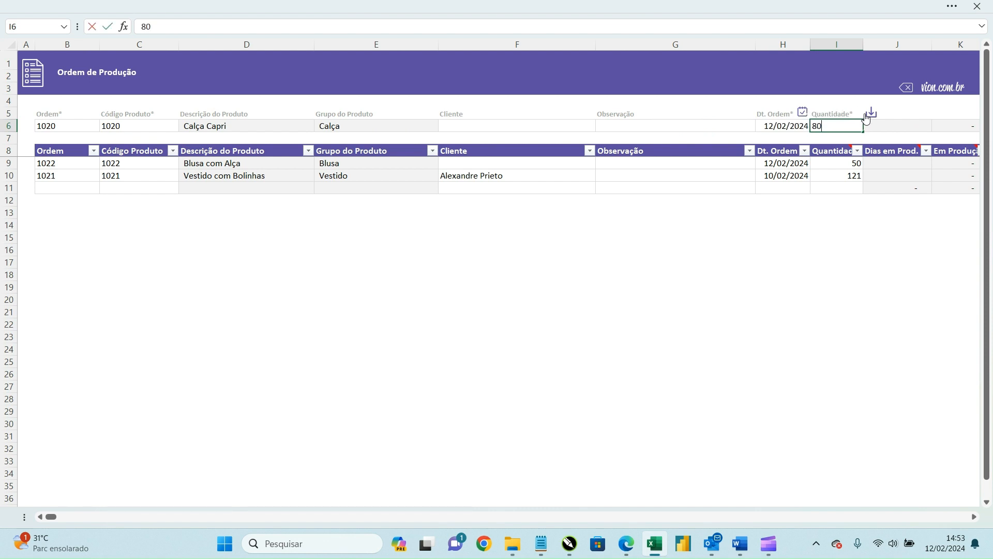
click(872, 112)
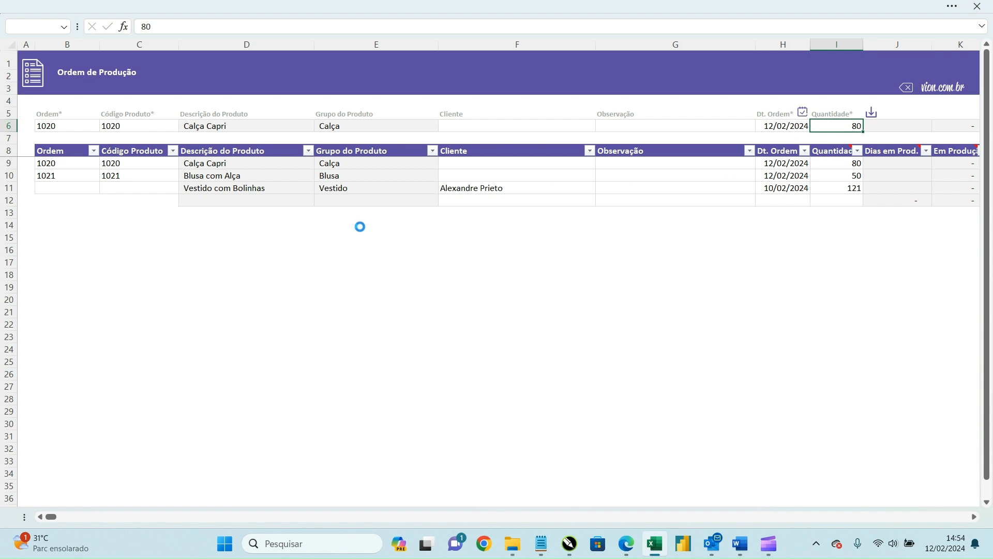
click(23, 82)
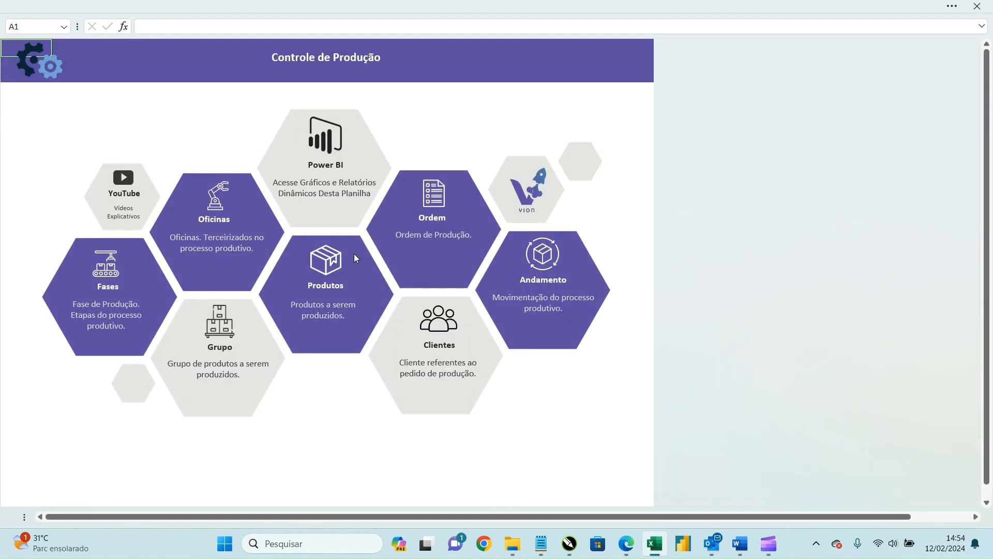
Step: In the Andamento de Produção sheet, choose order 1022 and set its initial phase to Facção
click(561, 260)
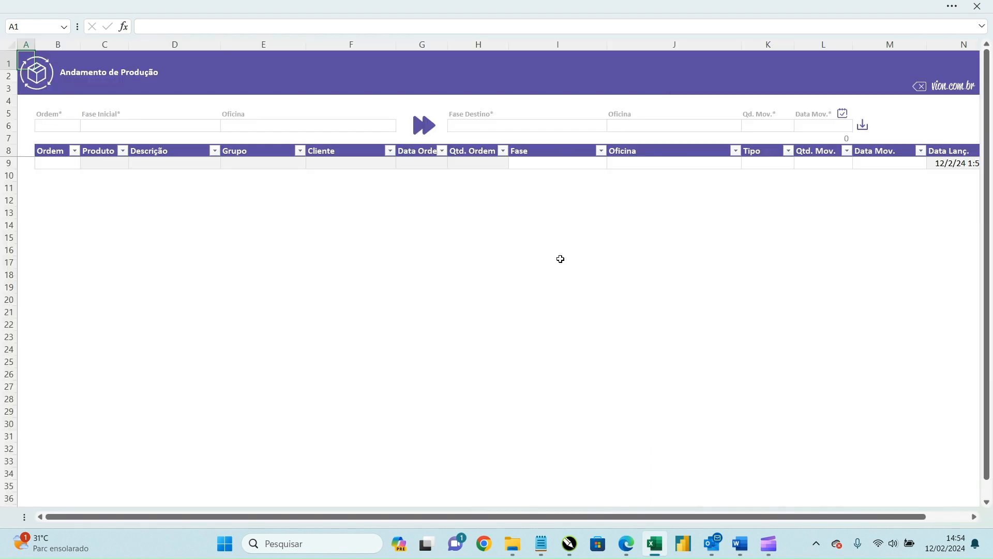
click(73, 125)
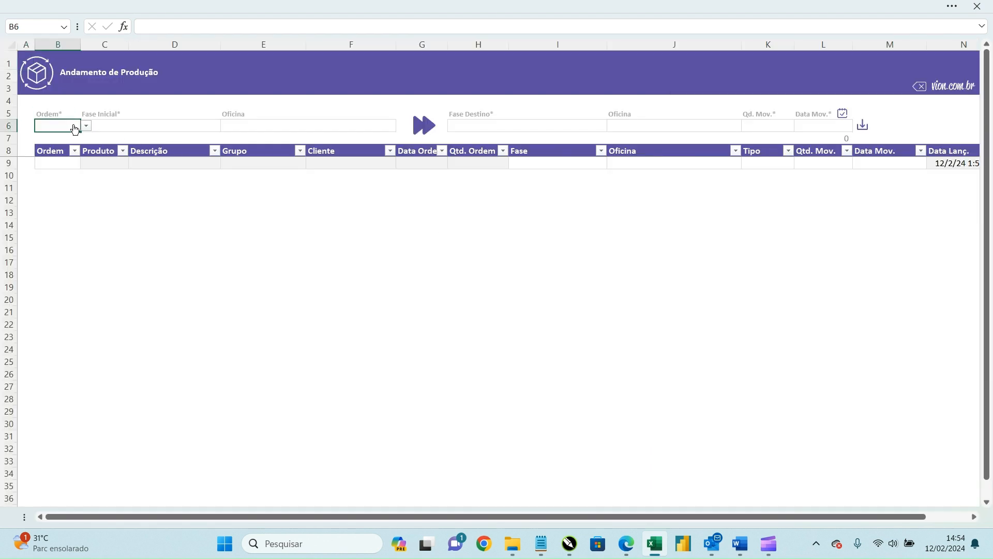
click(86, 126)
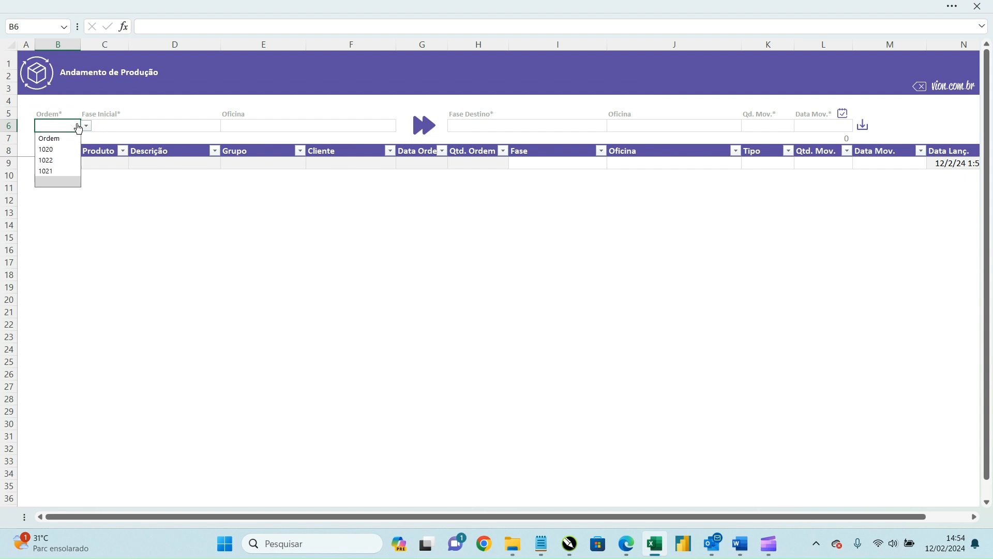
click(71, 161)
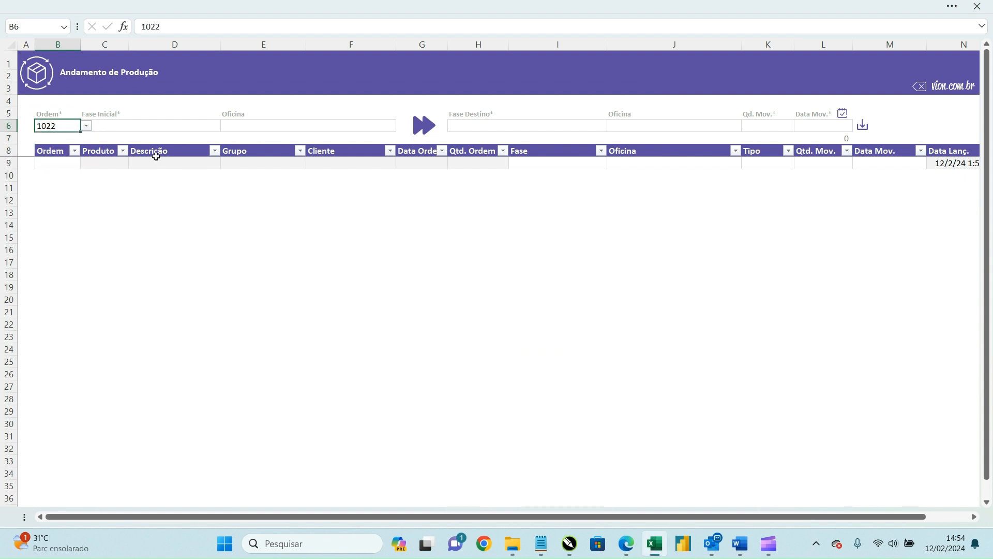
click(181, 128)
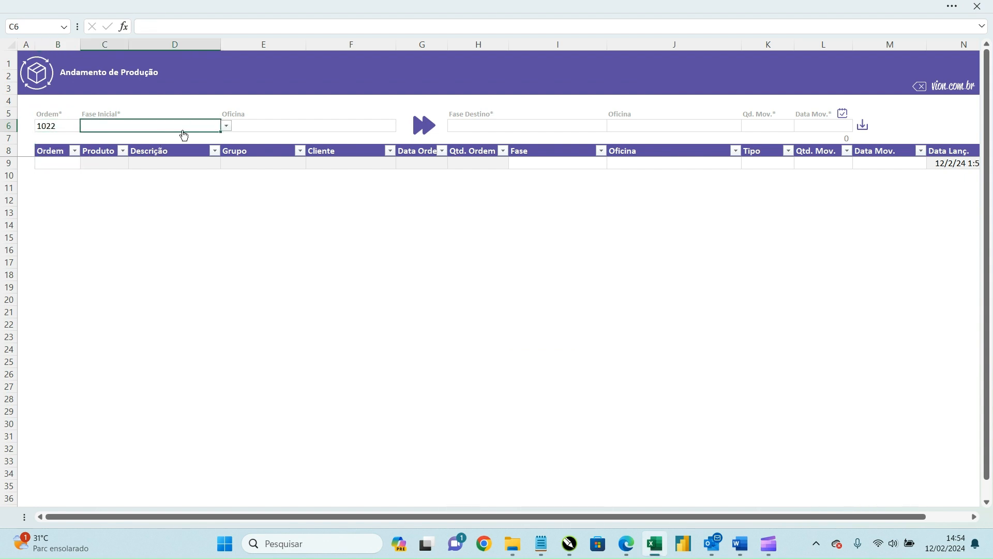
click(225, 128)
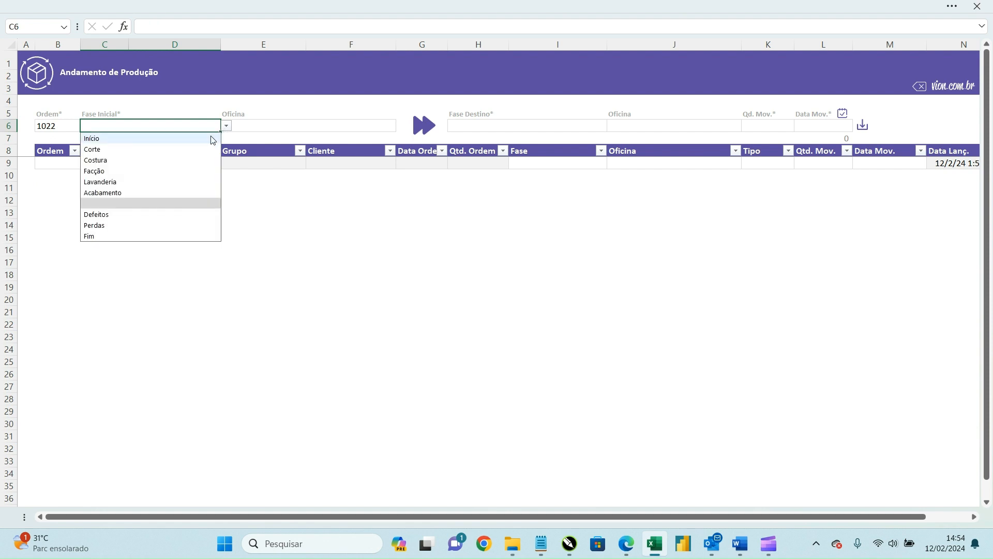
click(169, 171)
click(384, 116)
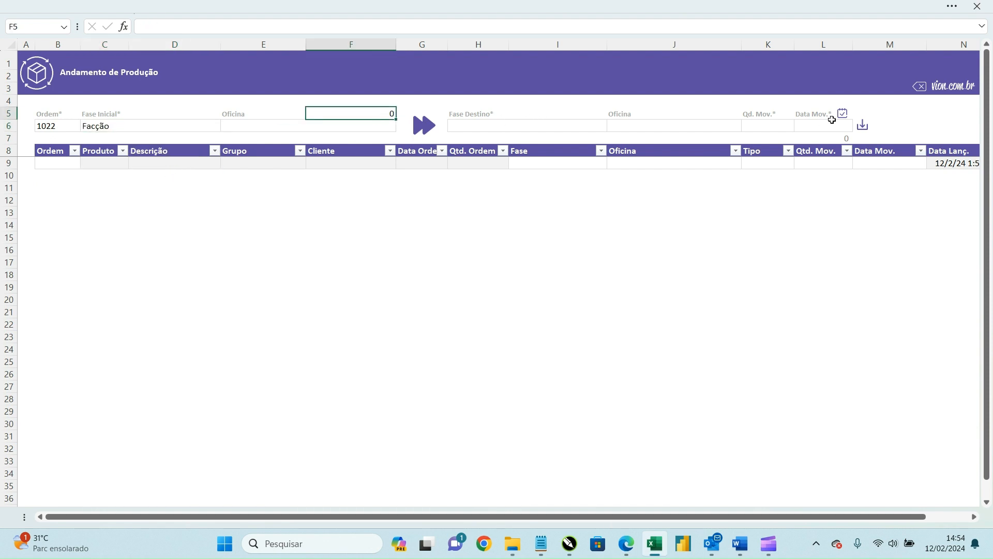
click(193, 127)
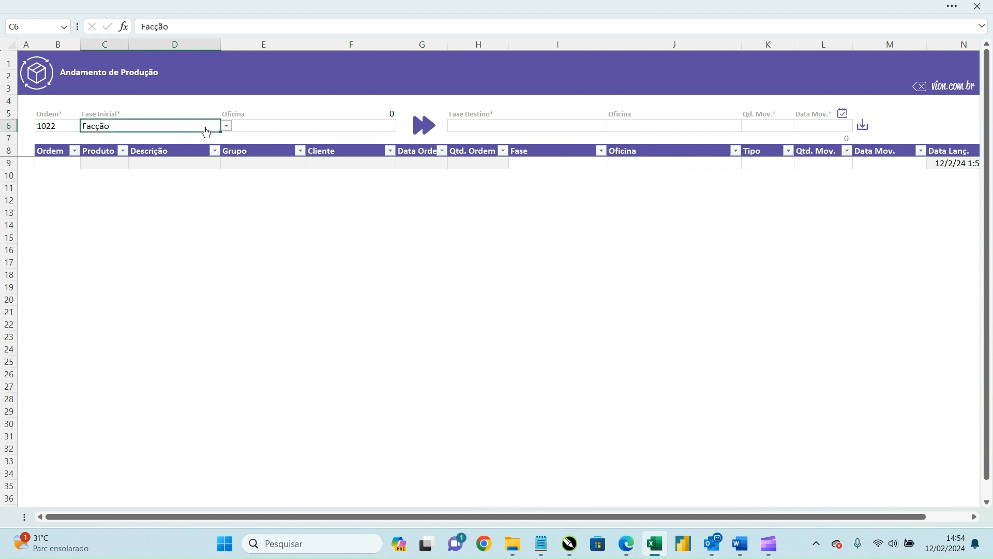
click(225, 126)
Step: Record order 1022 moving 50 pieces from Início to Corte on 12/02/2024 and check Qtd. Mov
click(166, 139)
click(522, 127)
click(613, 126)
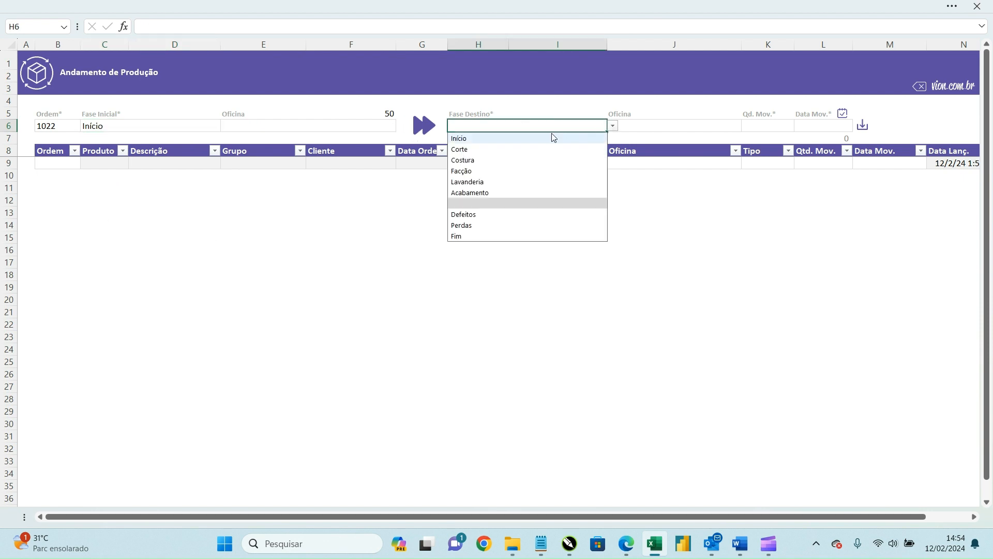
click(520, 150)
click(782, 126)
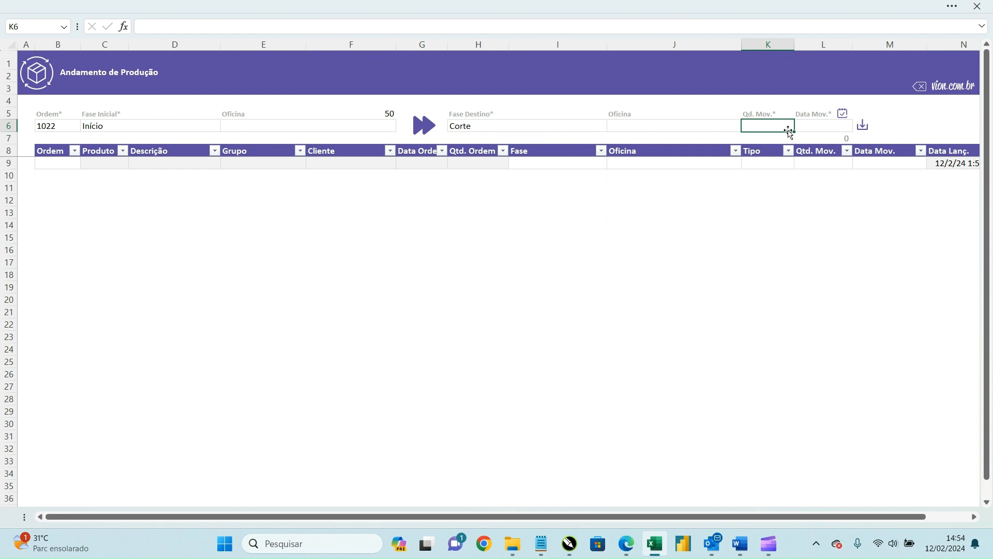
text(50)
key(Tab)
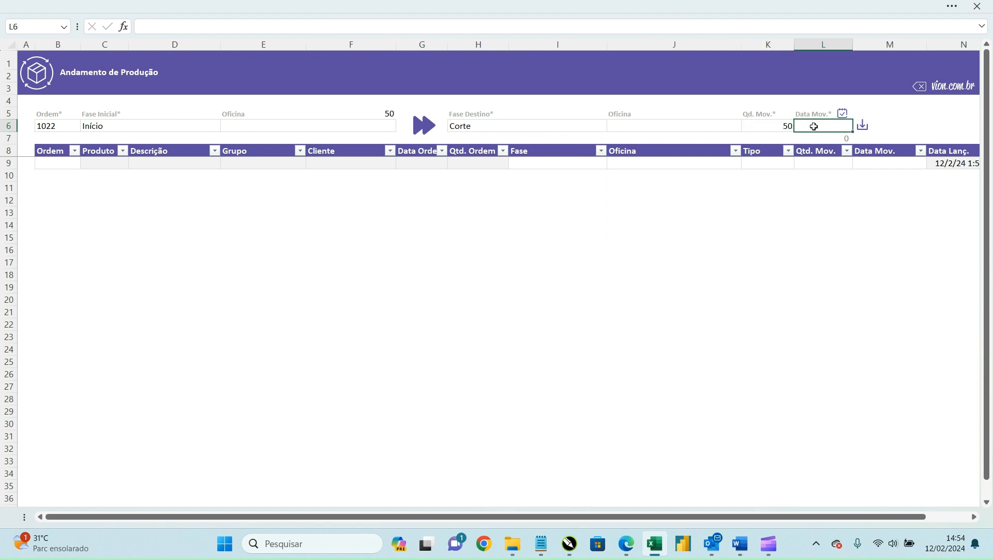
click(842, 114)
click(864, 127)
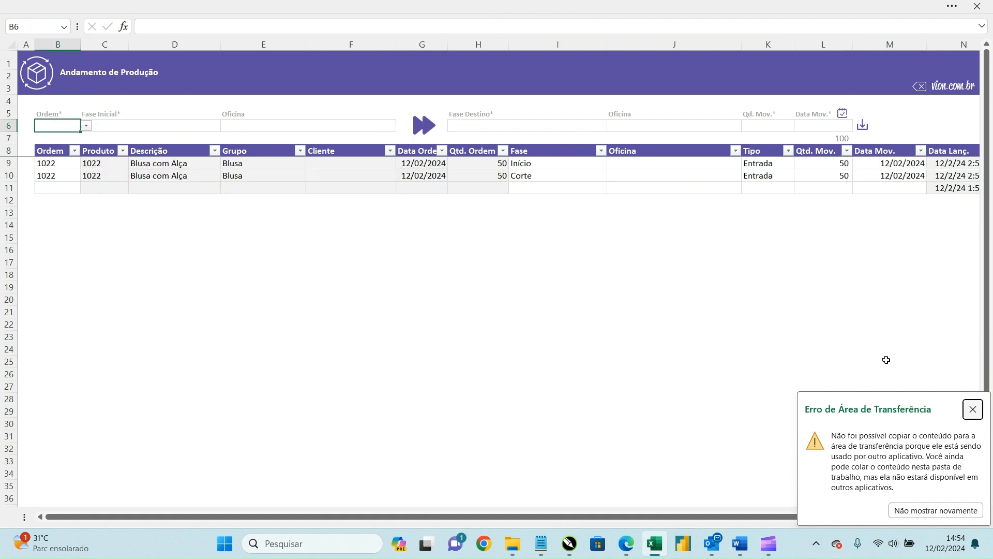
click(973, 409)
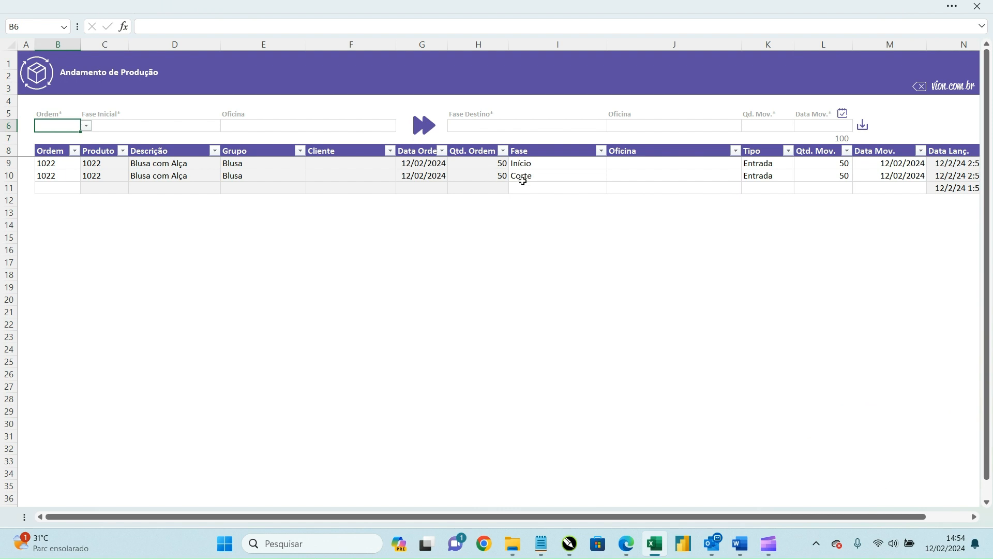
click(803, 162)
Step: Choose order 1022 with Facção as the starting phase in the movement form
click(806, 176)
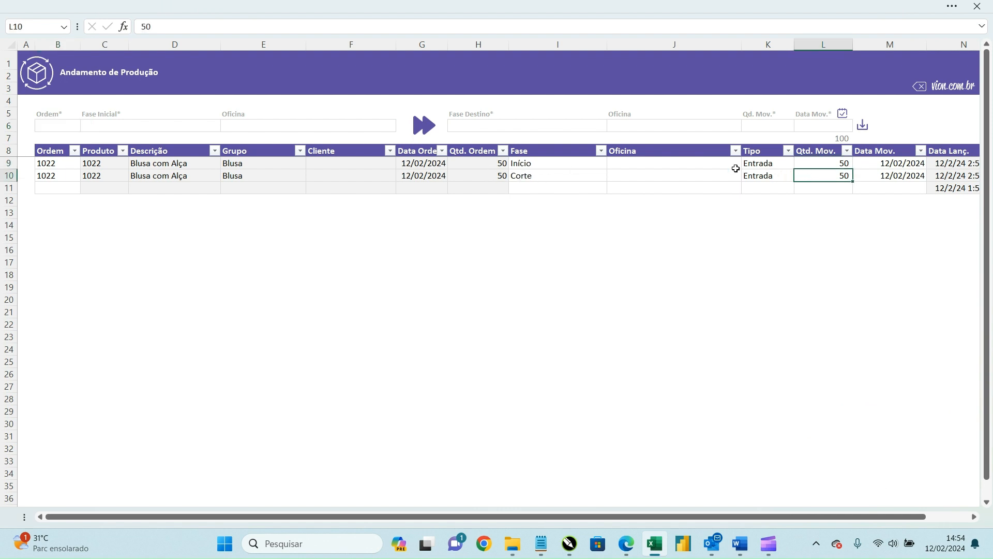
click(72, 129)
click(87, 126)
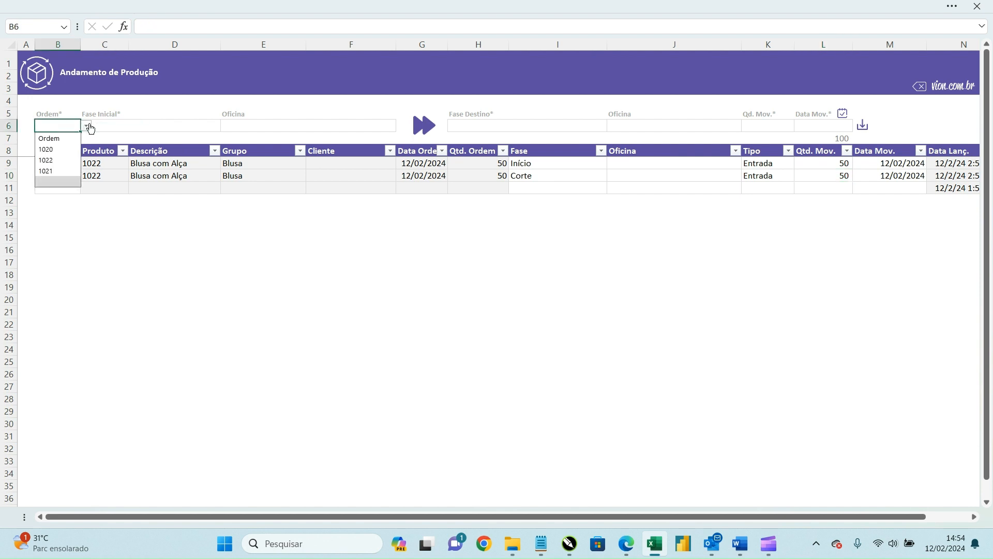
click(73, 162)
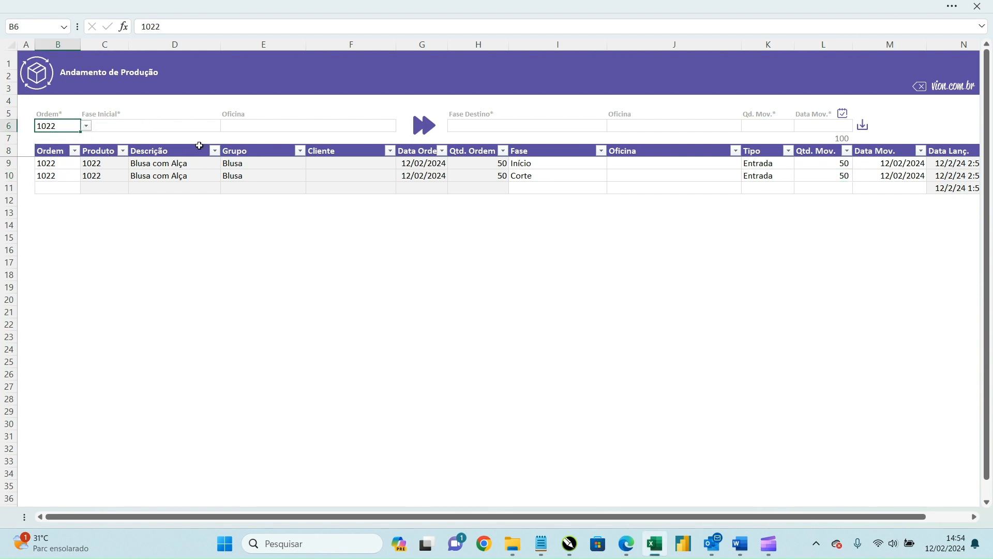
click(208, 125)
click(226, 127)
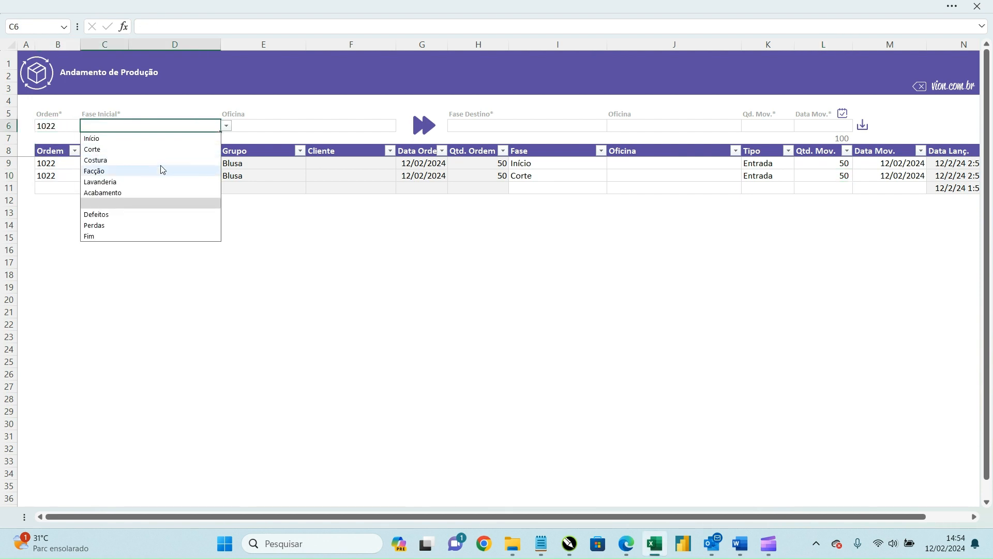
click(157, 150)
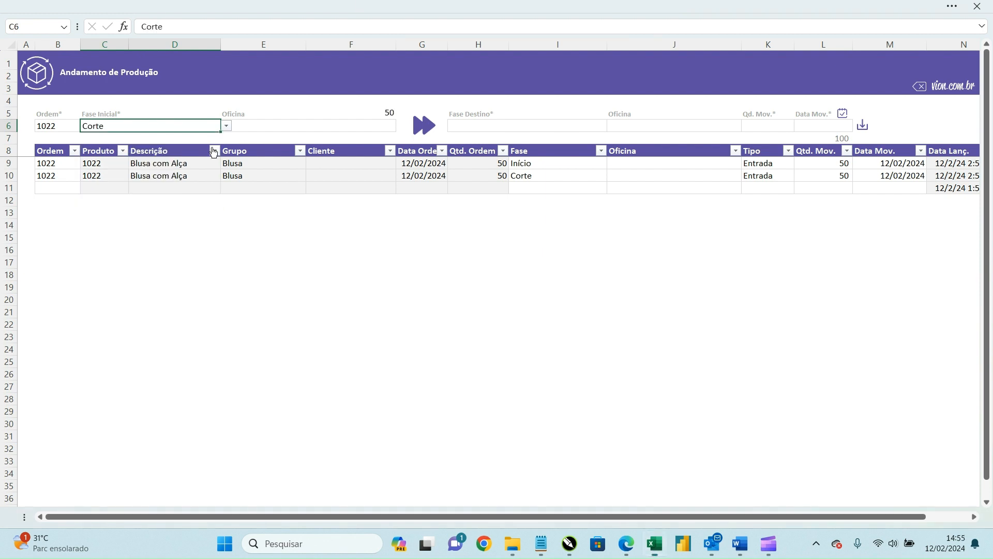
click(226, 126)
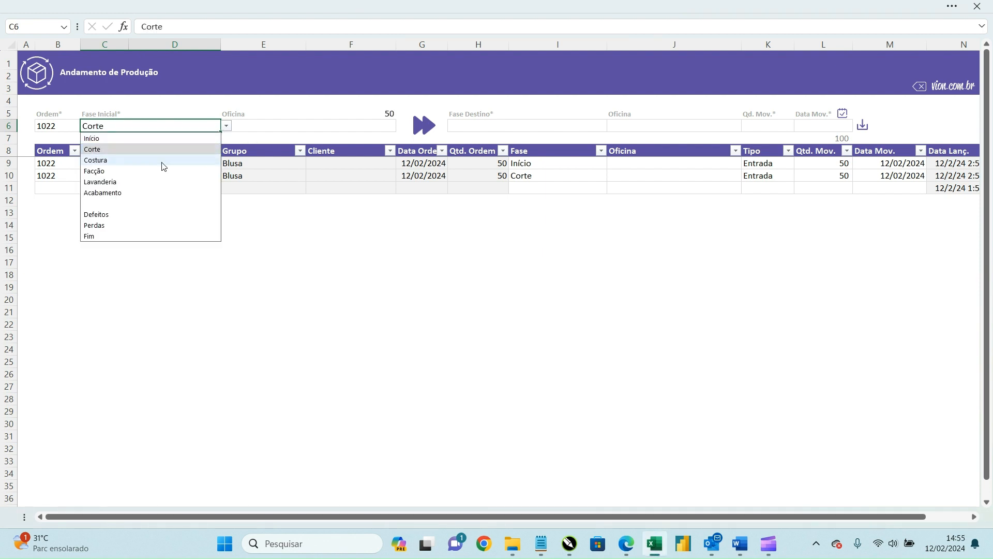
click(161, 171)
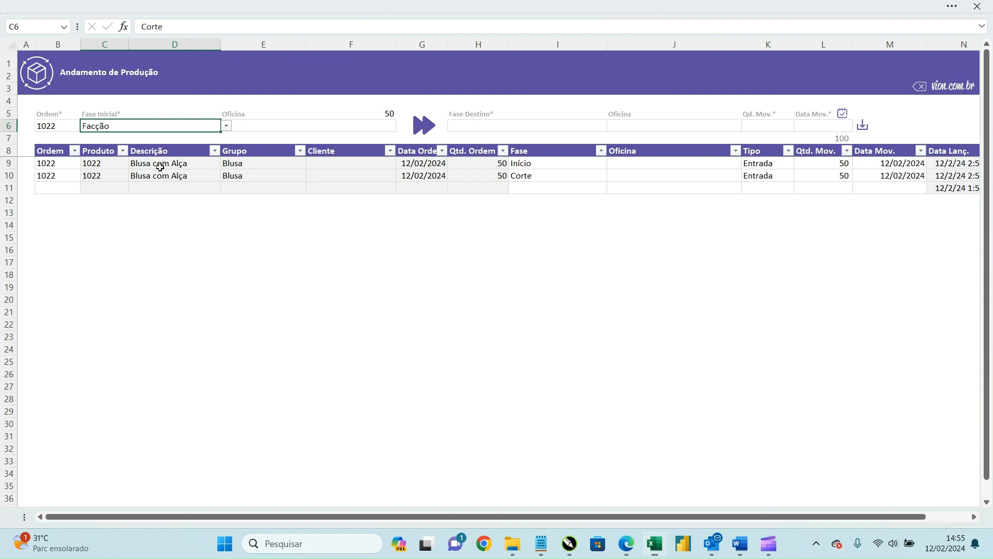
Step: Try saving 50 pieces to Lavanderia with today's date; dismiss the no-products error
click(541, 128)
click(615, 127)
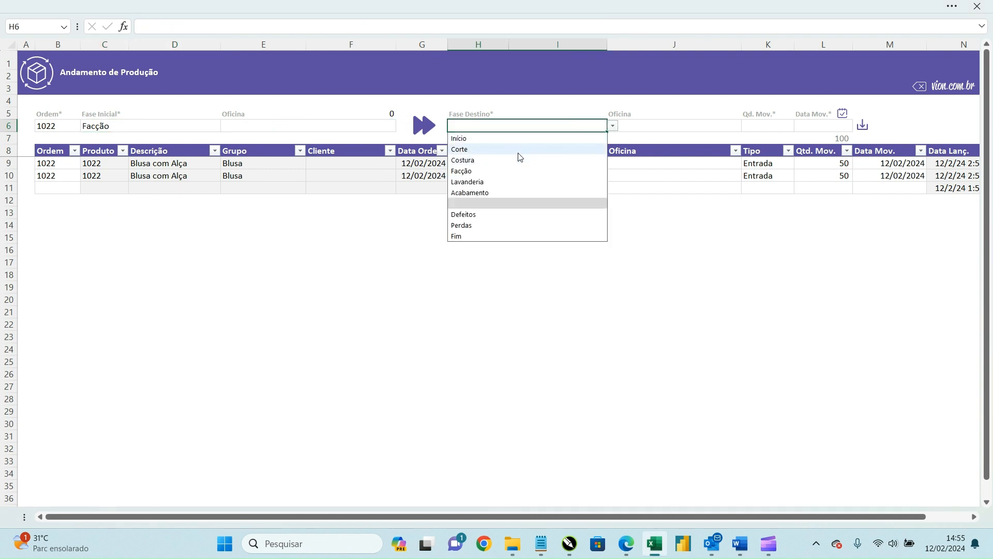
click(487, 182)
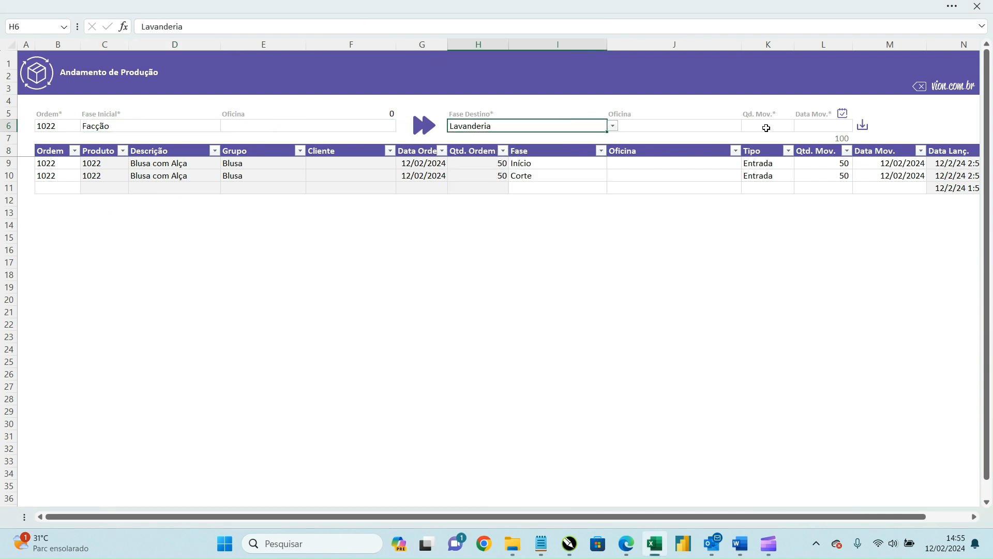
click(766, 128)
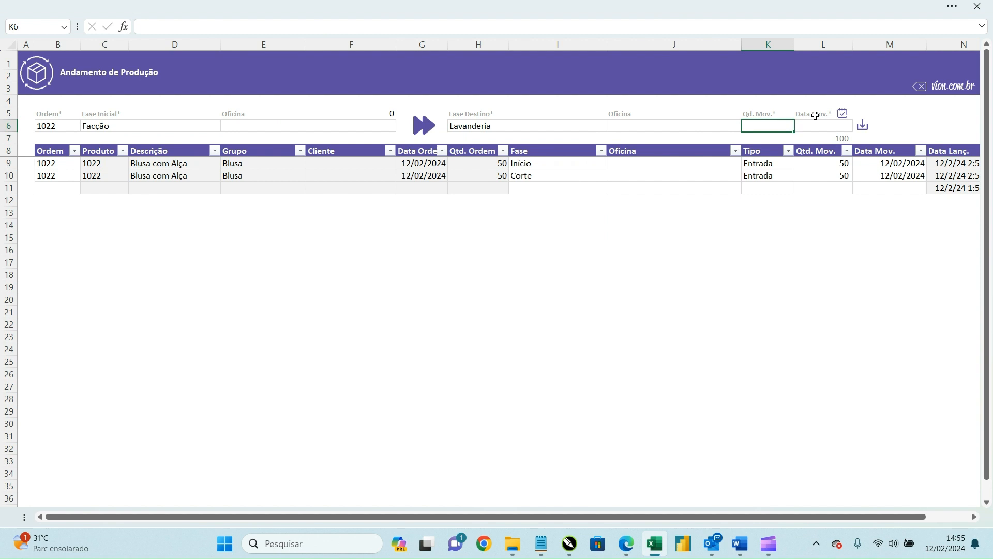
text(50)
key(Tab)
click(843, 115)
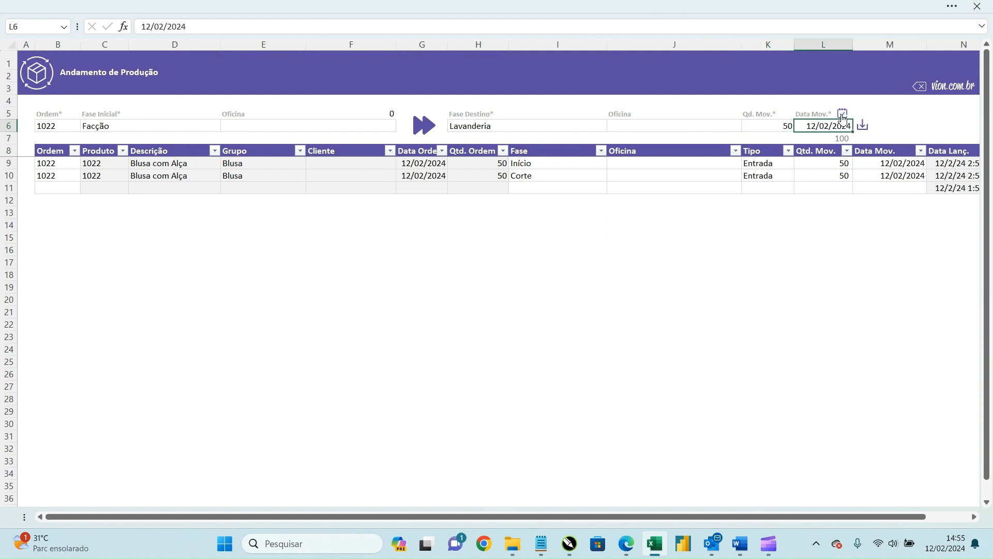
click(863, 127)
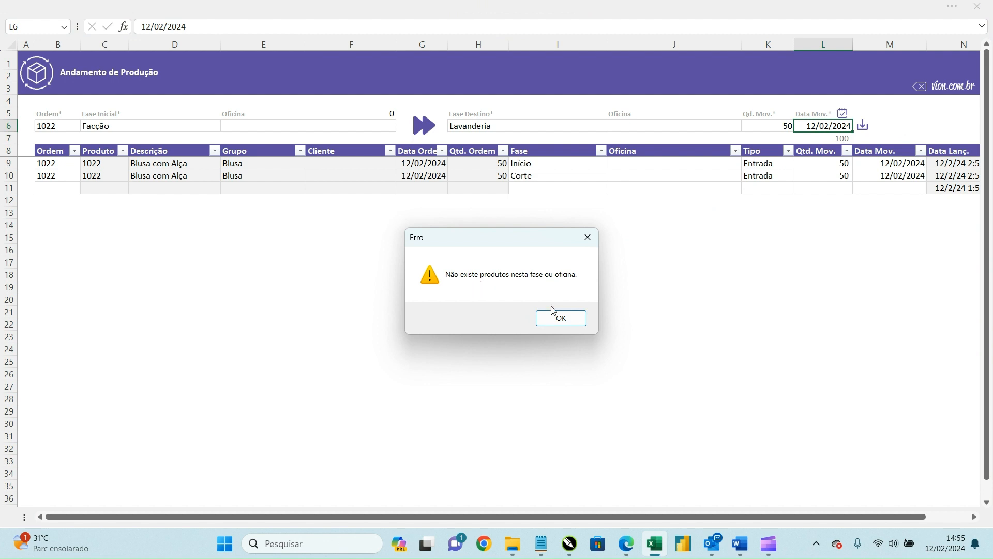
click(562, 318)
Step: Switch the starting phase to Corte, enter 48 pieces and choose workshop Lavanderia X
click(178, 127)
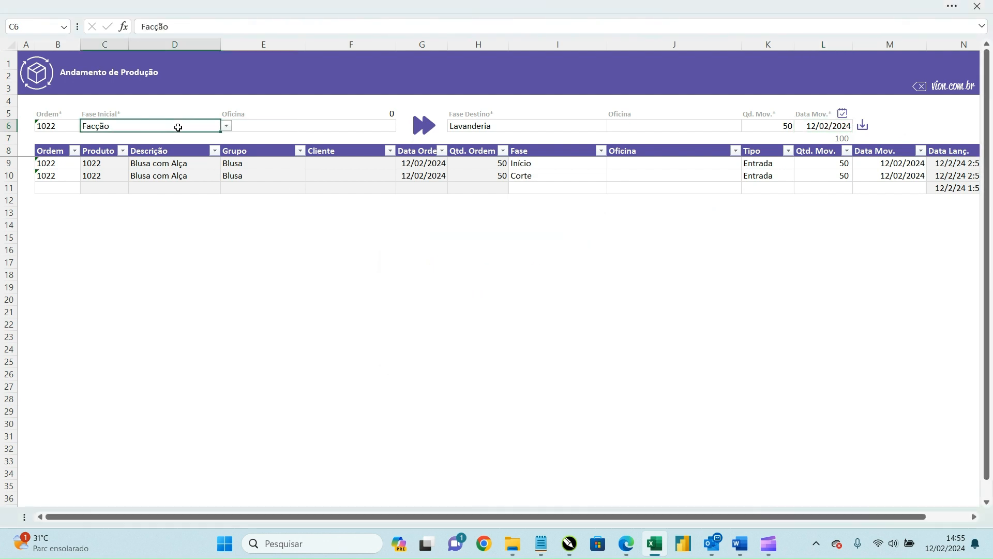
click(228, 127)
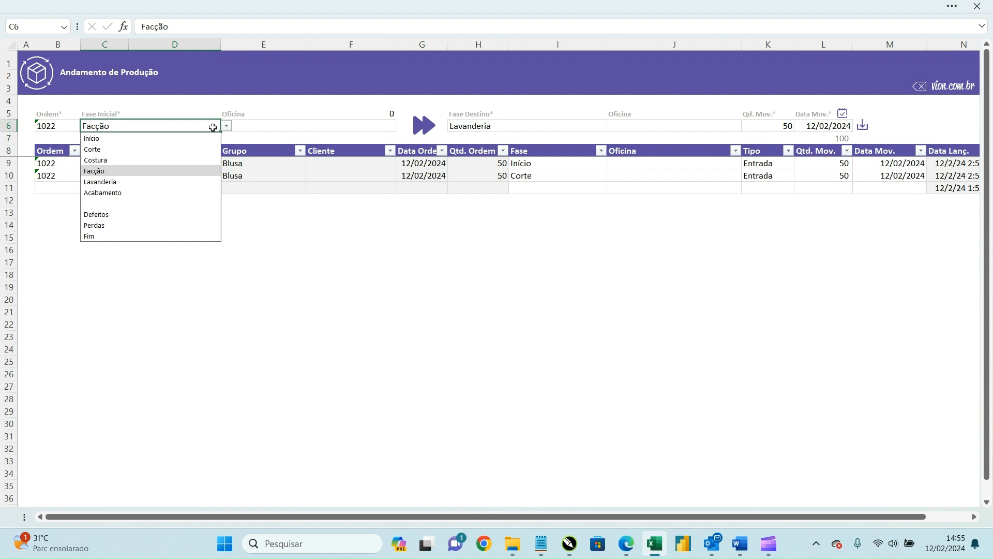
click(155, 149)
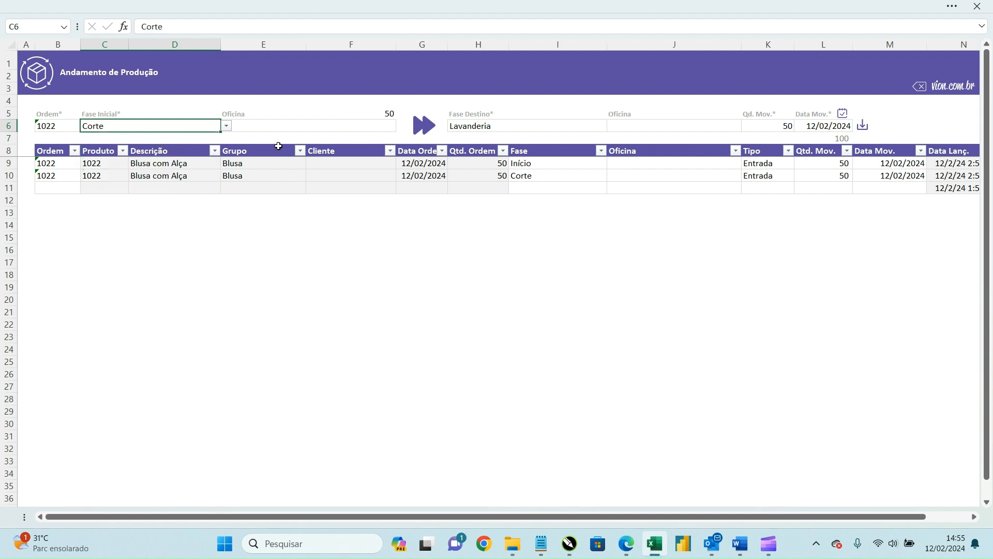
click(381, 106)
click(376, 115)
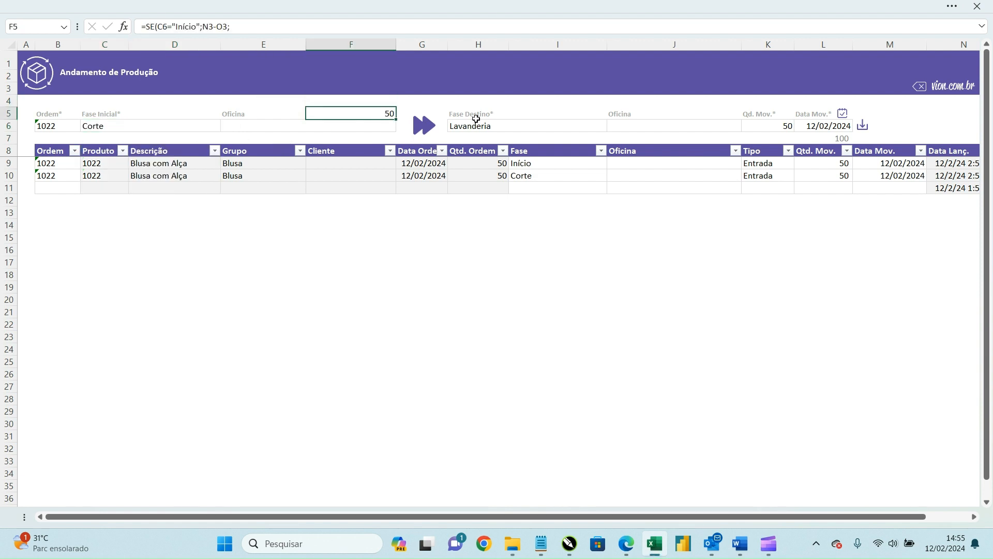
click(761, 129)
text(48)
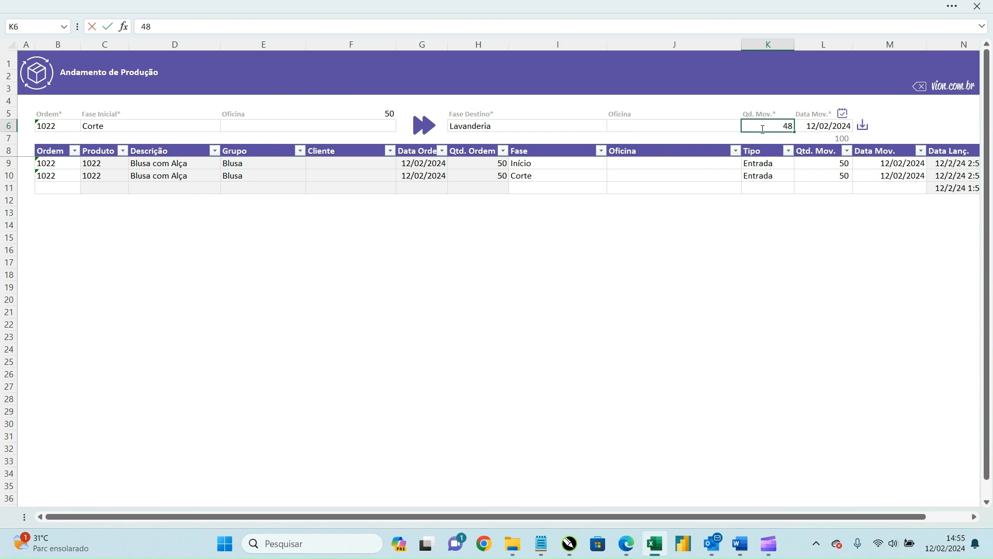
click(706, 127)
click(748, 128)
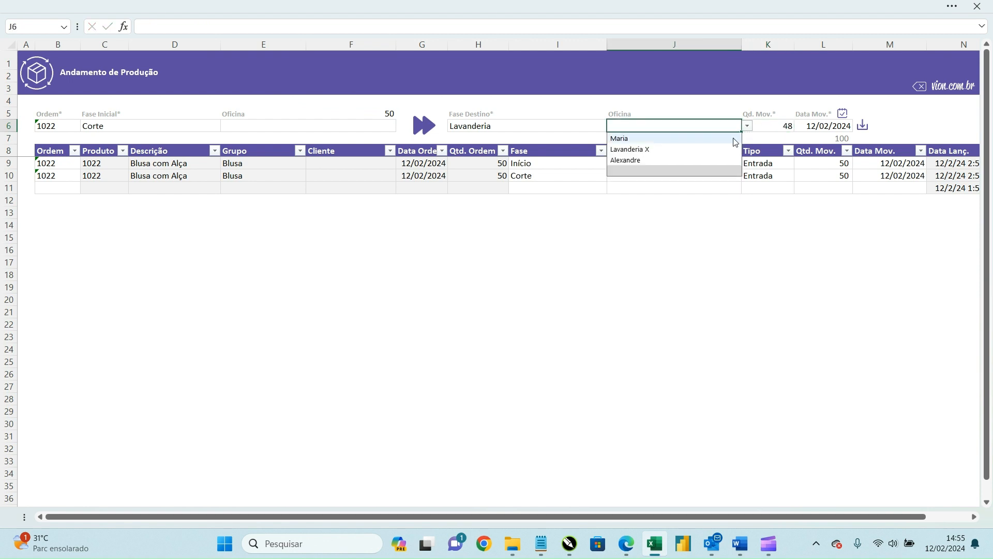
click(716, 150)
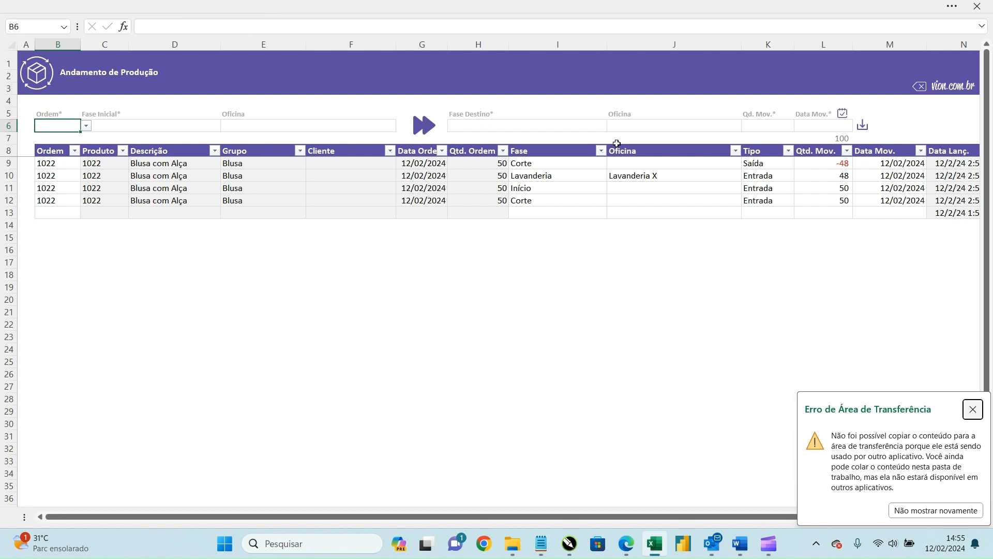
Step: Start a movement for order 1022 from Lavanderia at workshop Lavanderia X
click(919, 510)
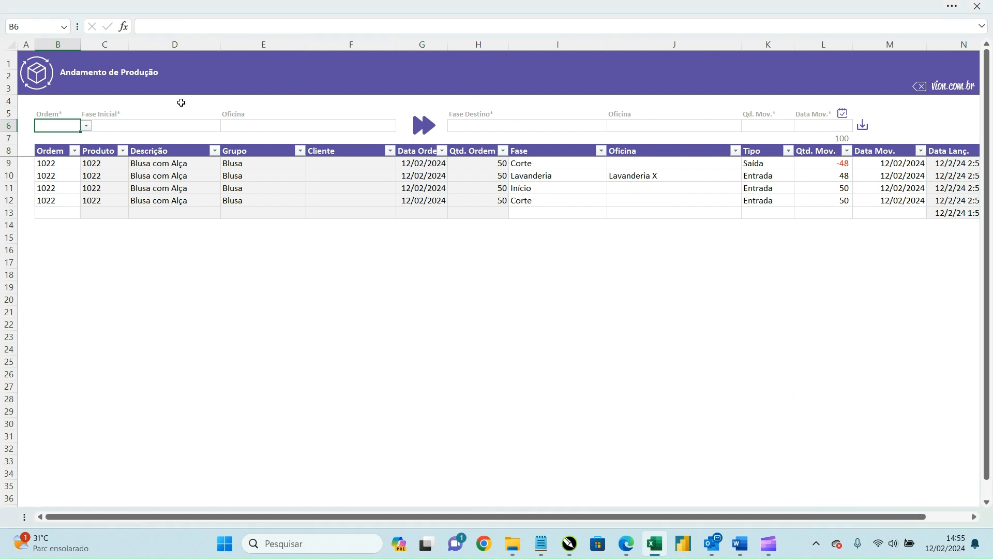
click(85, 126)
click(52, 150)
click(176, 127)
click(226, 126)
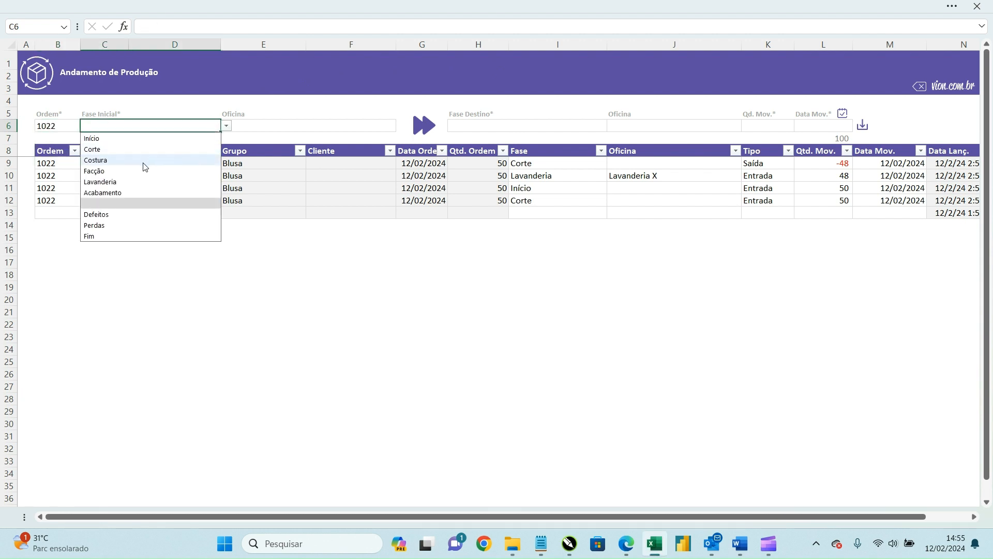
click(176, 182)
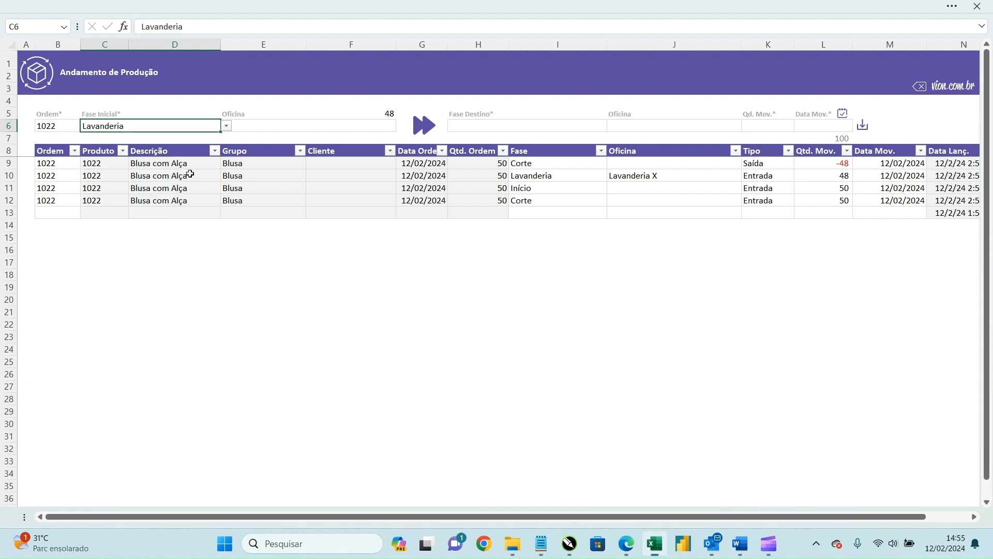
click(383, 124)
click(402, 126)
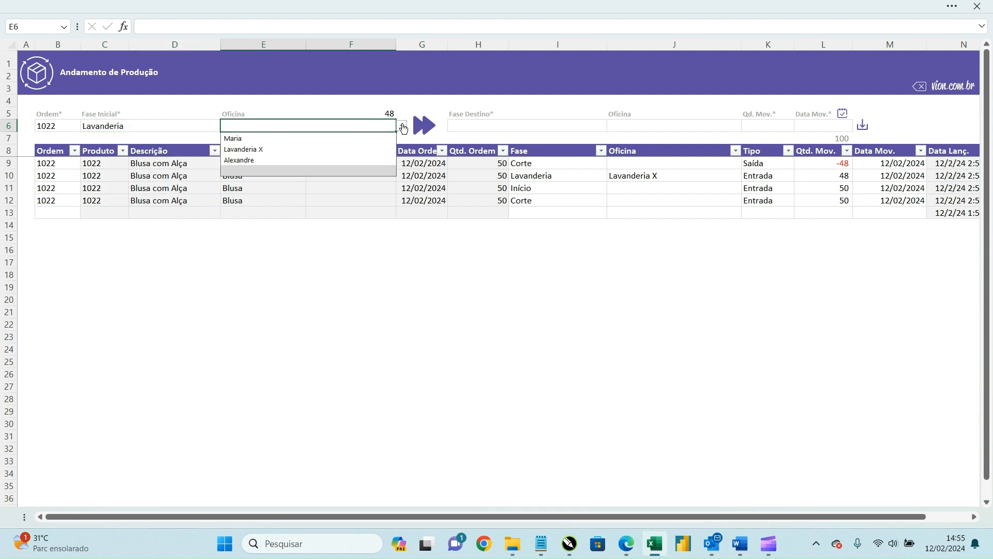
click(346, 149)
Step: Send 50 pieces to Facção at workshop Maria dated 12/02/2024 and submit
click(604, 128)
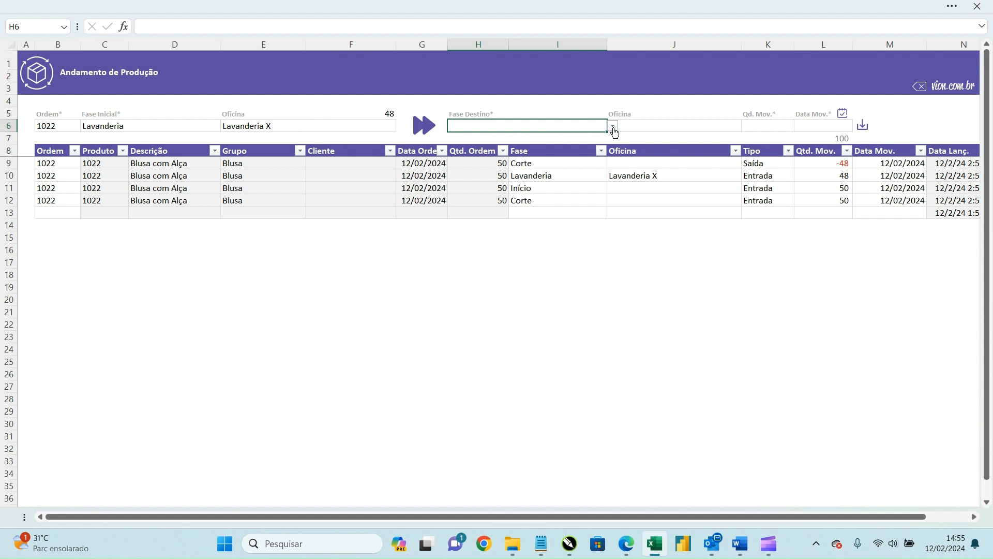
click(614, 127)
click(534, 171)
click(647, 124)
key(alt+Down)
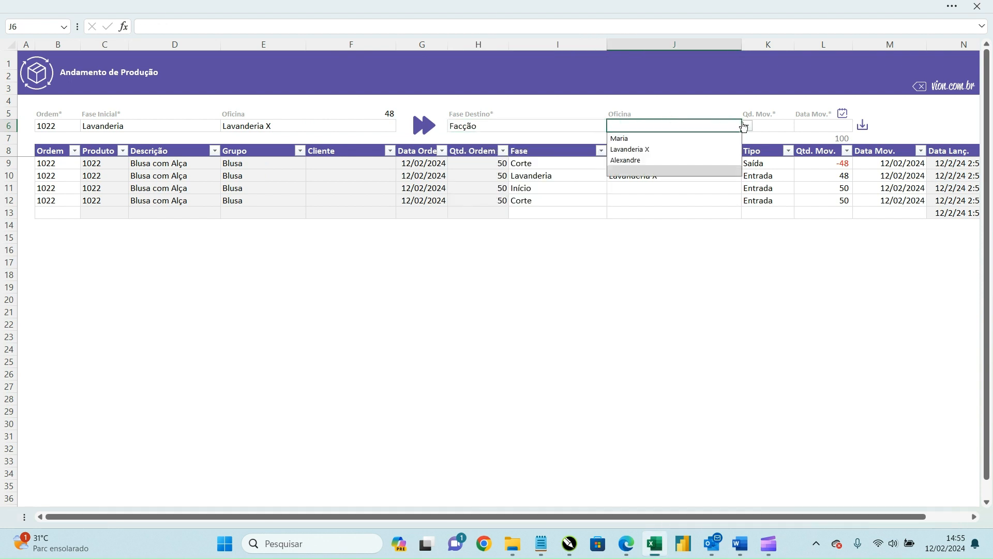
click(661, 139)
click(756, 126)
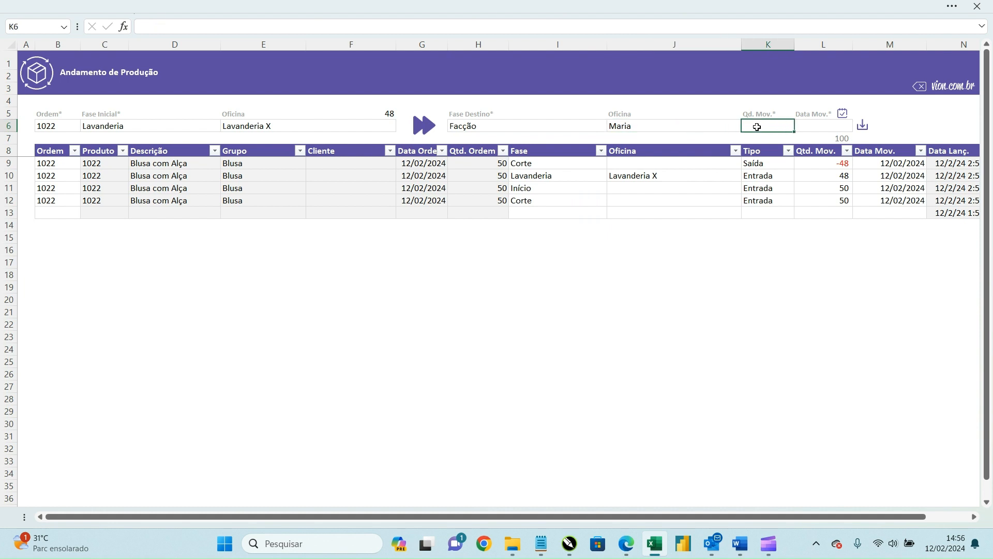
text(50)
key(Tab)
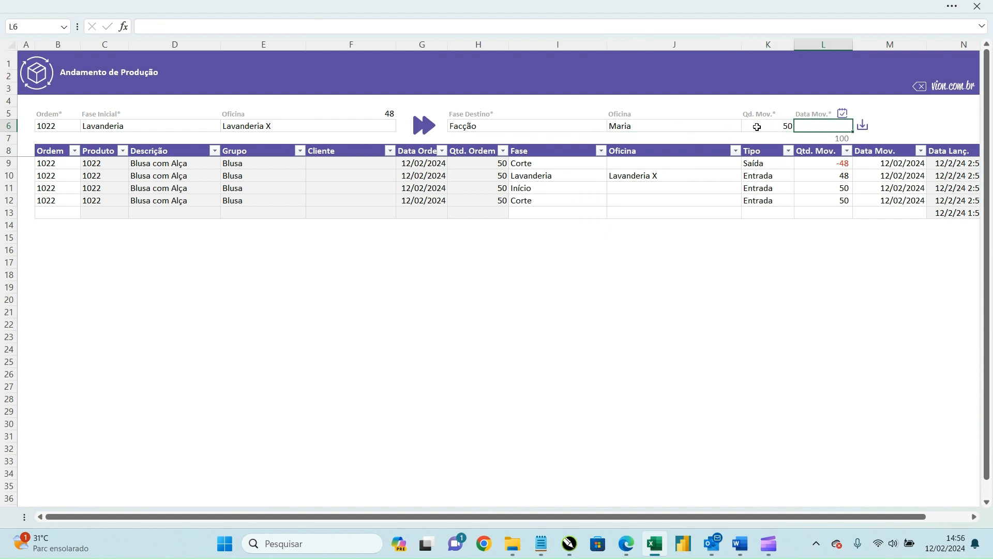
click(843, 113)
click(863, 126)
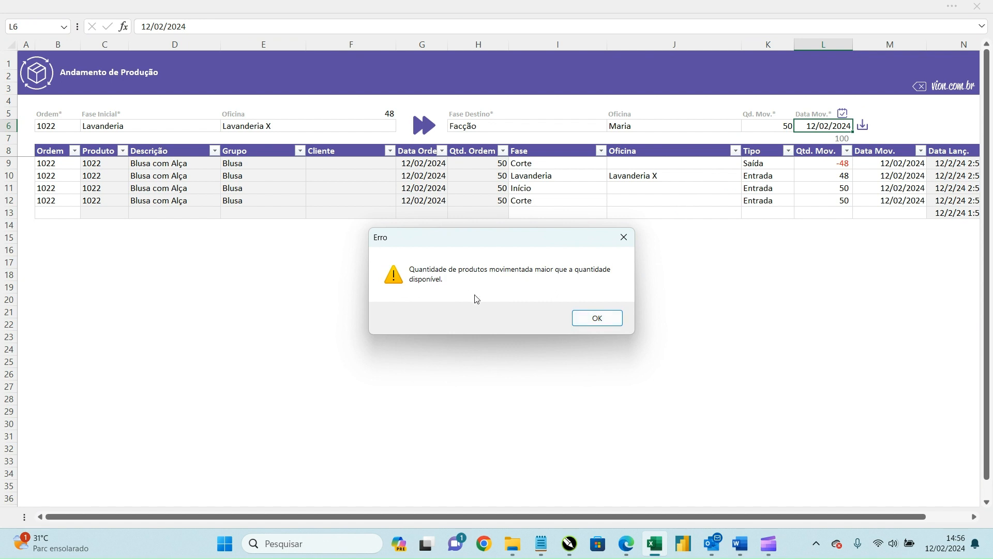
Step: Dismiss the quantity-exceeded error, correct the quantity to 48 and save
click(600, 324)
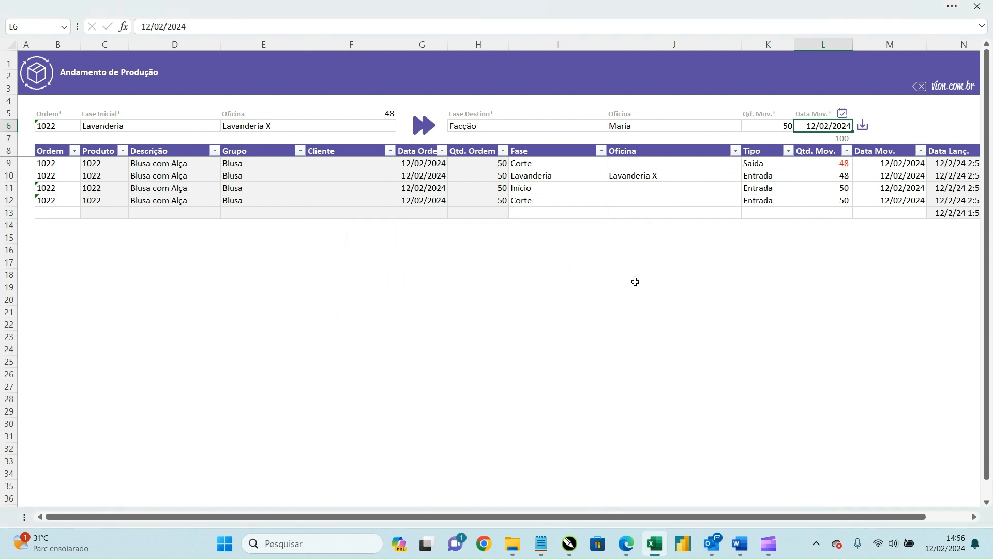
click(394, 118)
click(787, 126)
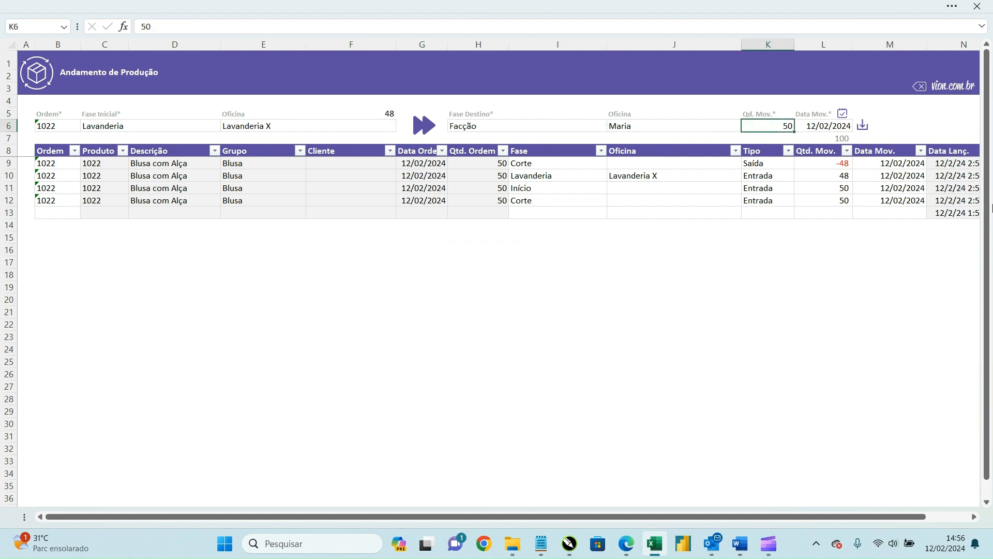
text(48)
click(863, 127)
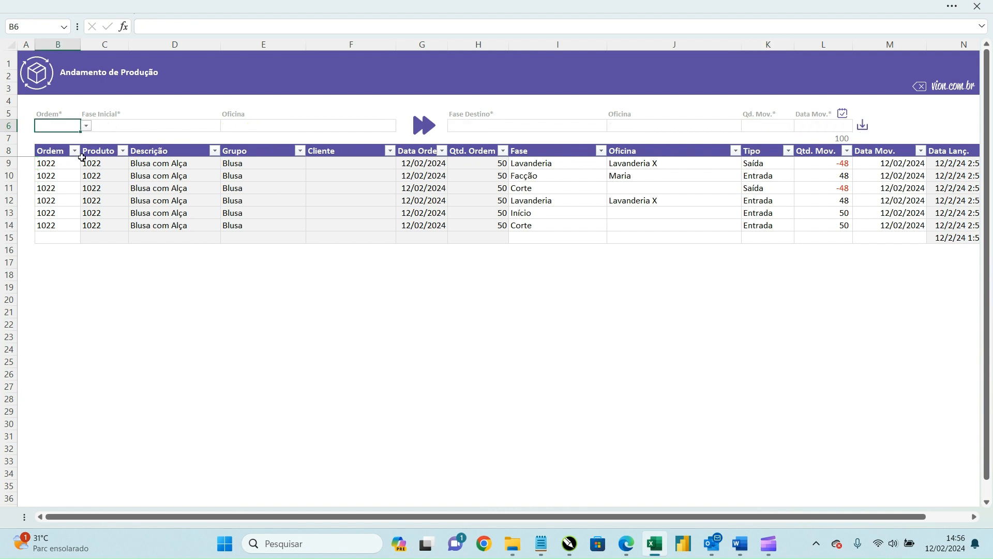
Step: Set up a movement for order 1022 starting from Facção at workshop Maria
click(86, 126)
click(47, 148)
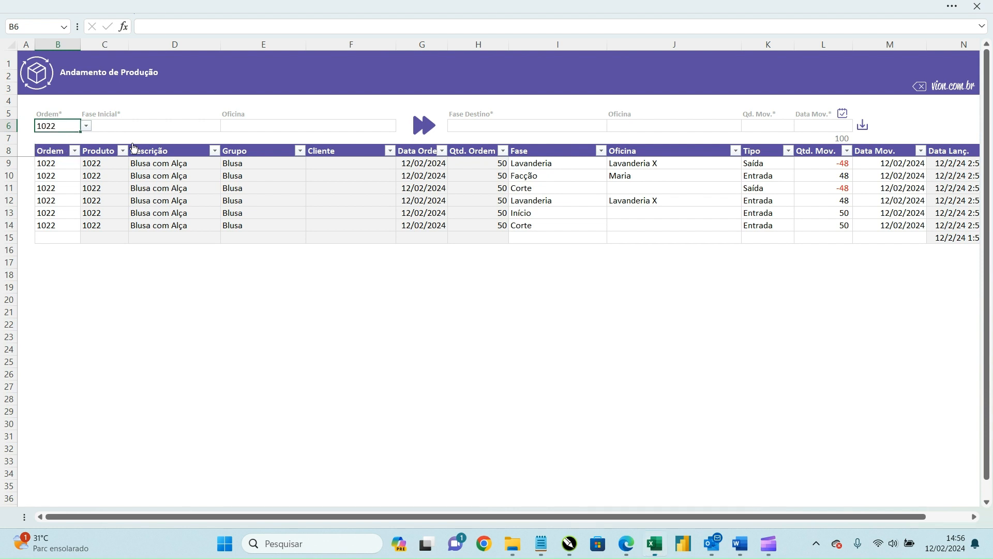
click(192, 127)
click(226, 127)
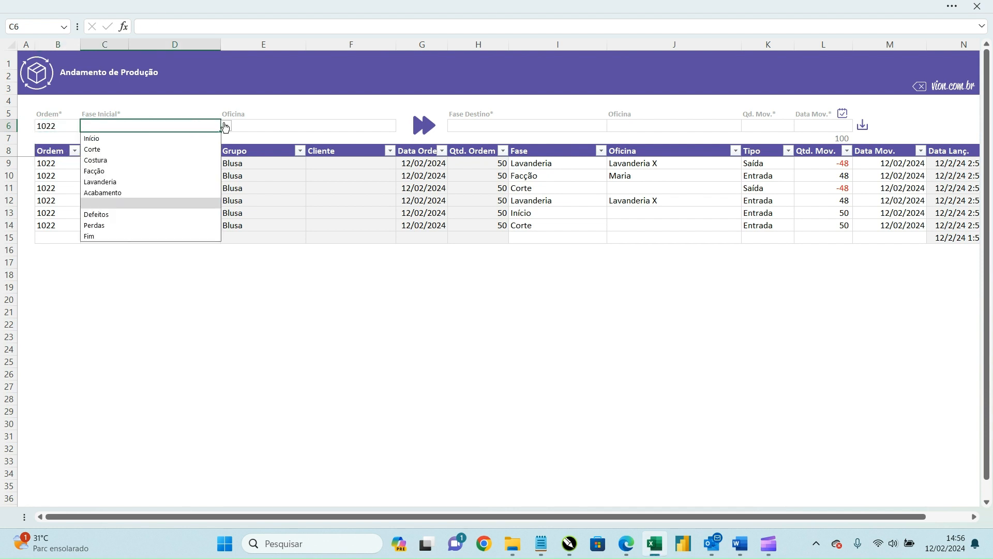
click(180, 172)
click(336, 127)
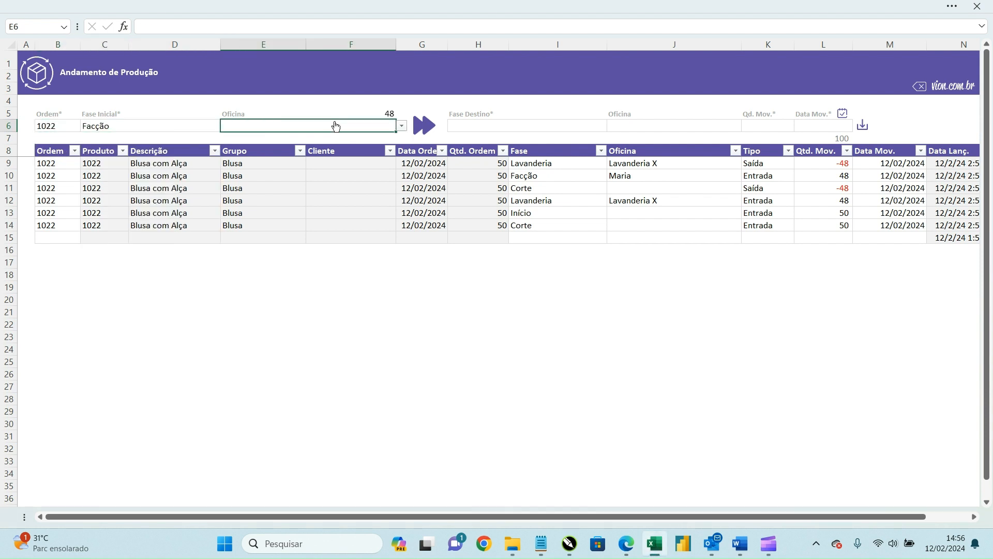
click(402, 125)
click(329, 139)
Step: Send 48 pieces to Fim with no destination workshop, dated 12/02/2024, and save
click(586, 130)
click(614, 127)
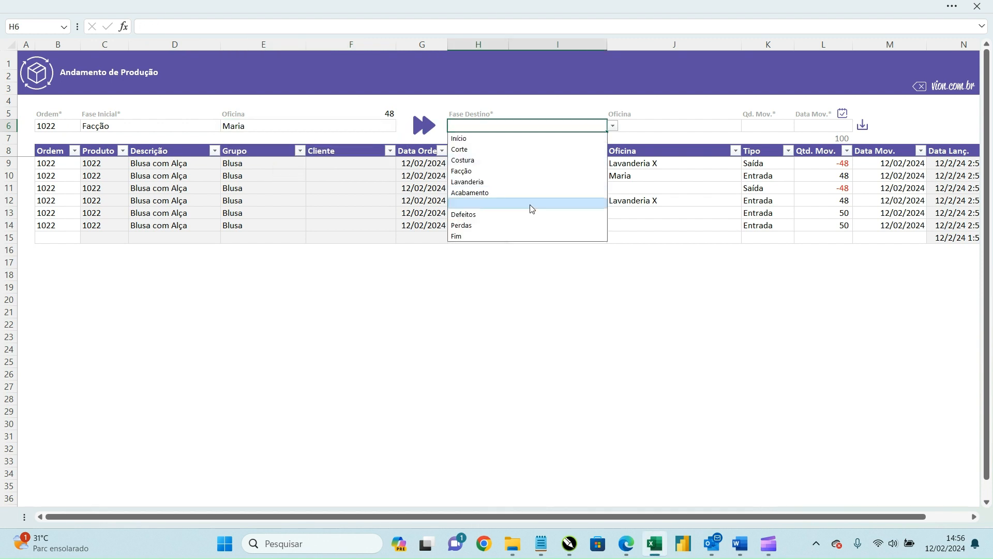
click(520, 232)
click(678, 129)
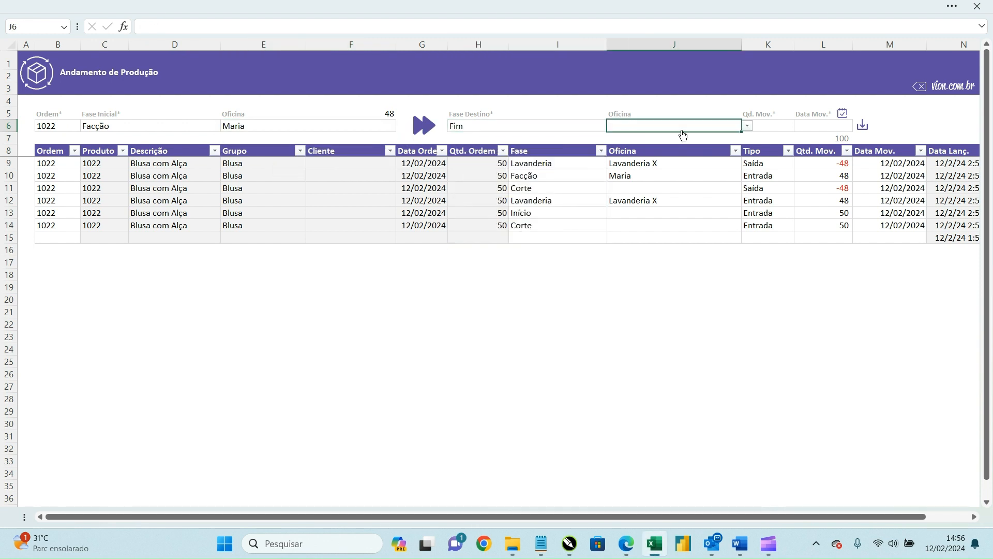
click(747, 126)
click(791, 126)
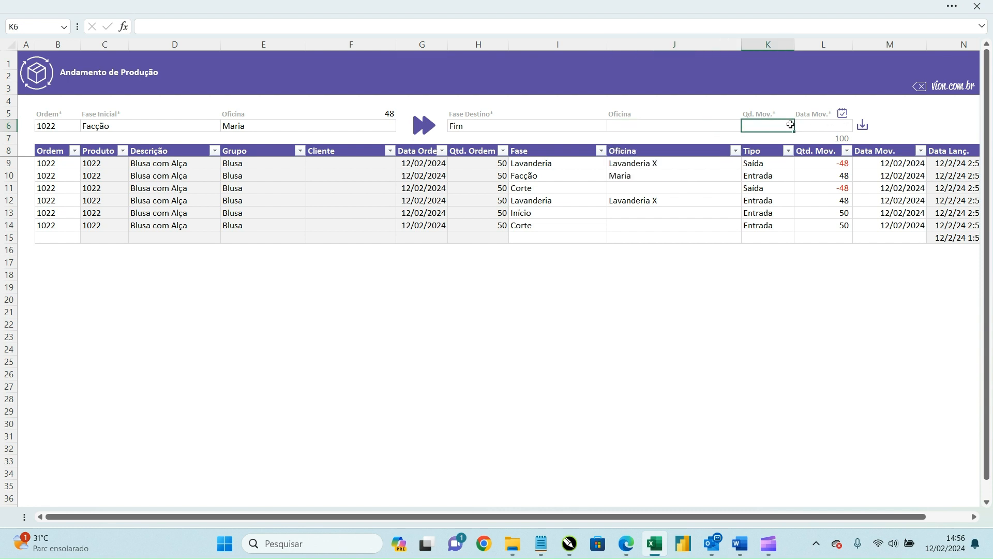
text(48)
key(Tab)
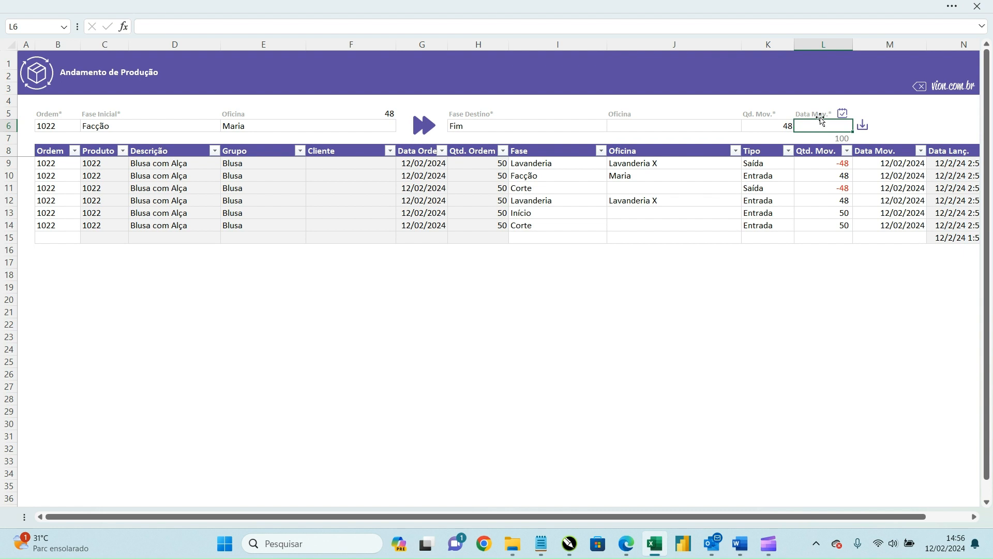
click(842, 113)
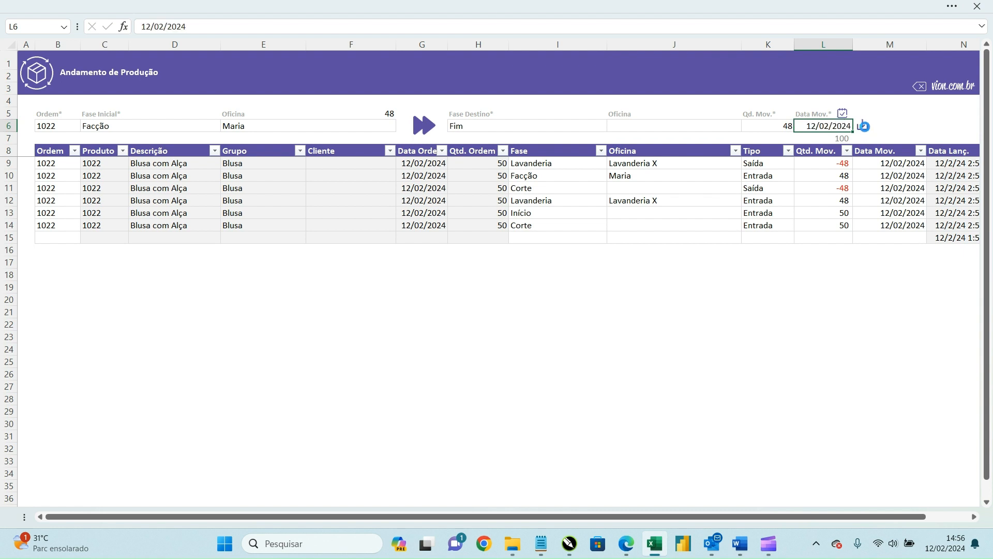
click(862, 125)
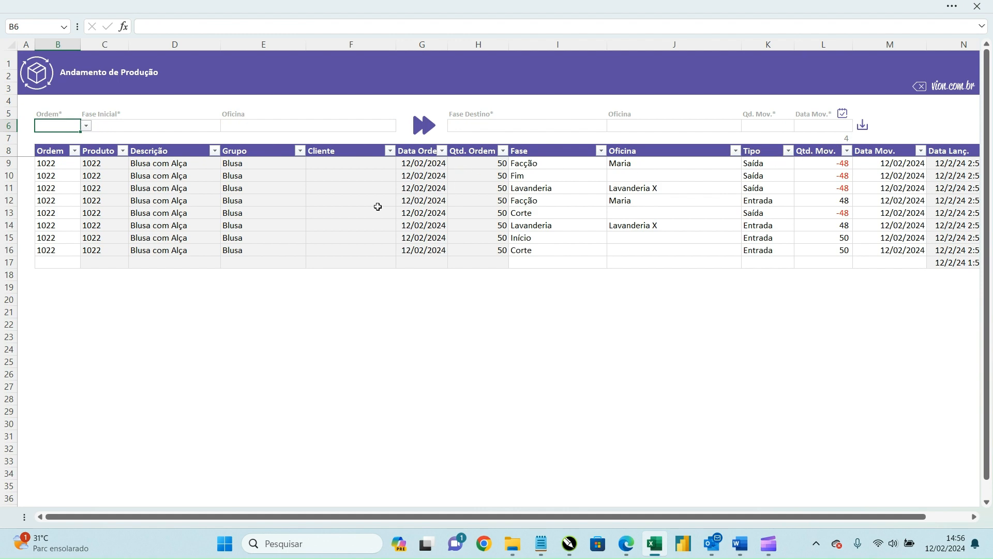
Step: Open the Fase de Produção sheet and filter it to order 1021, showing empty totals
click(48, 77)
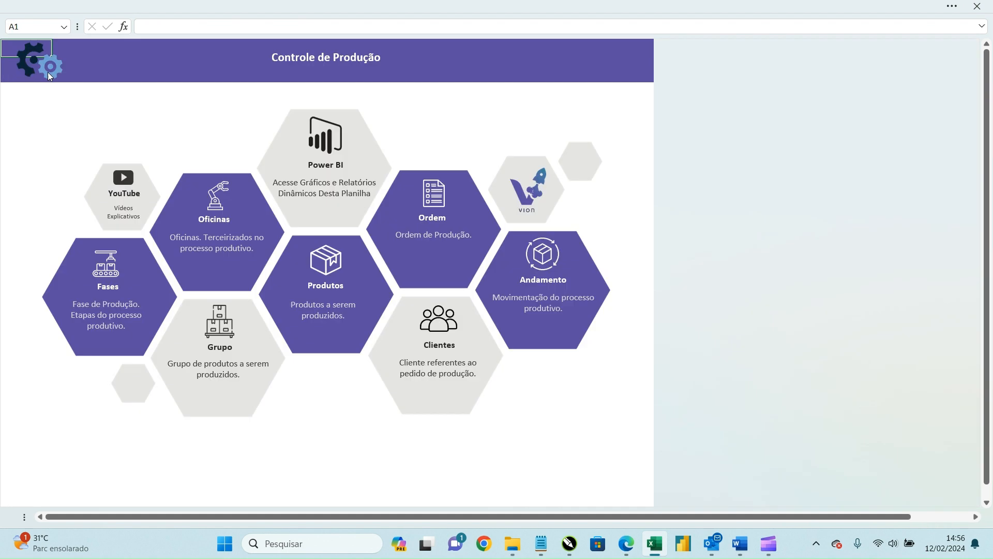
click(114, 270)
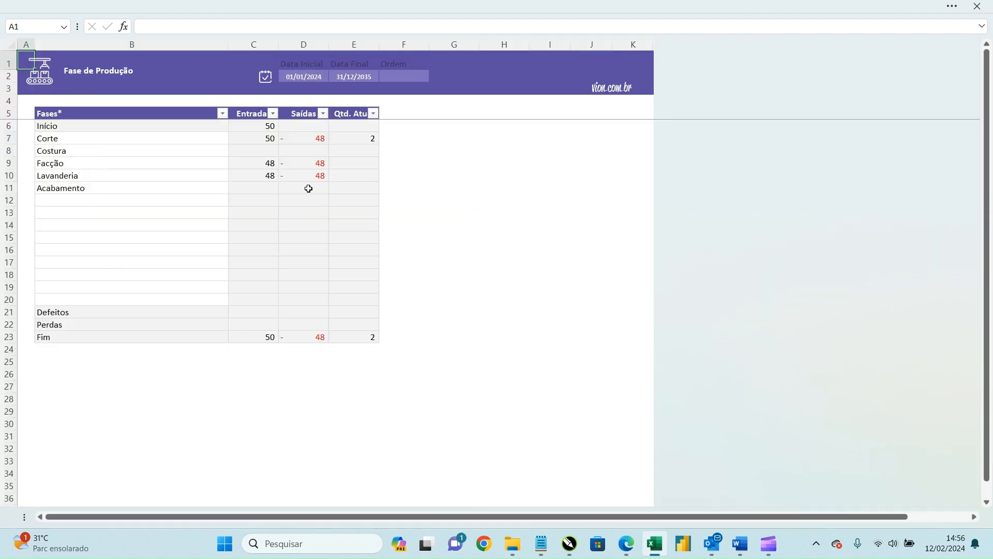
click(350, 138)
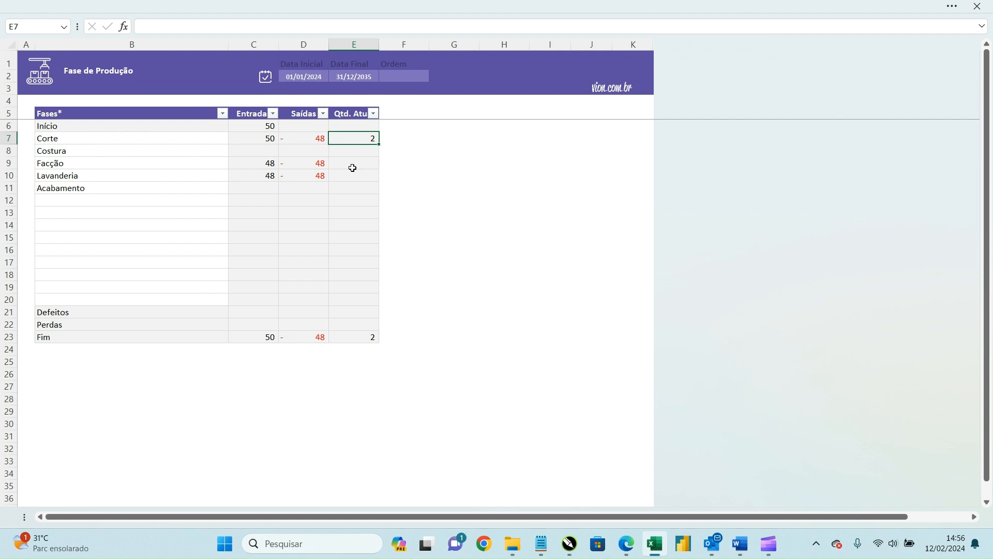
click(397, 78)
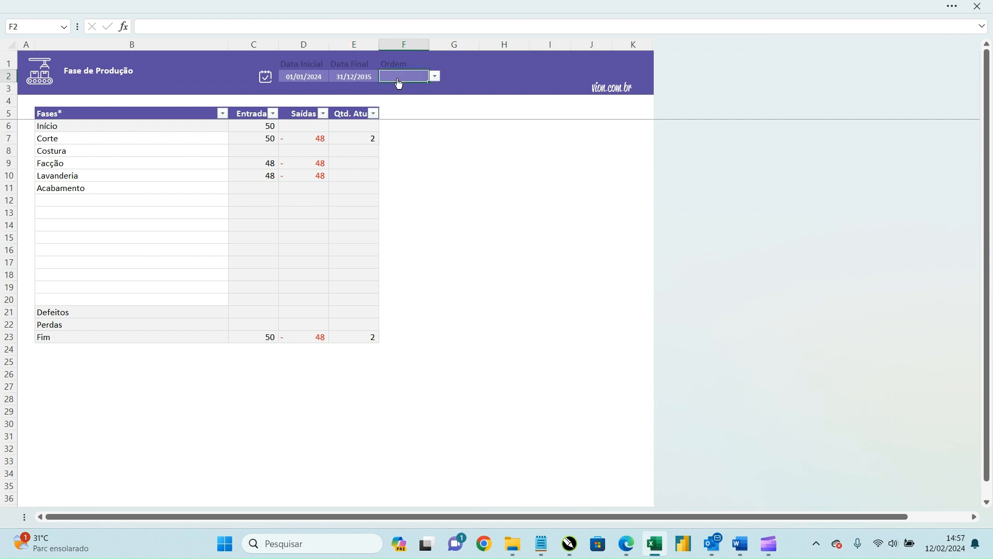
click(436, 76)
click(402, 120)
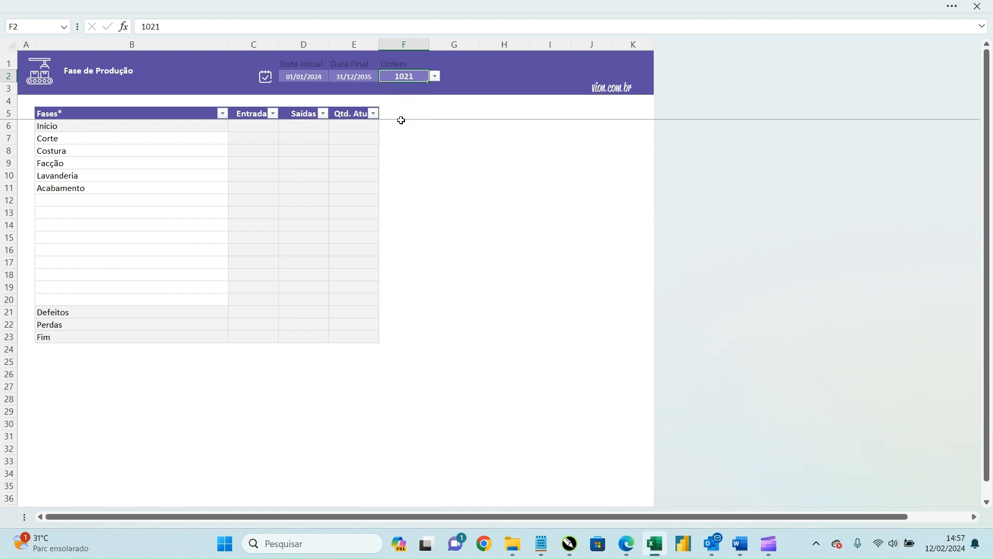
drag(235, 150, 321, 252)
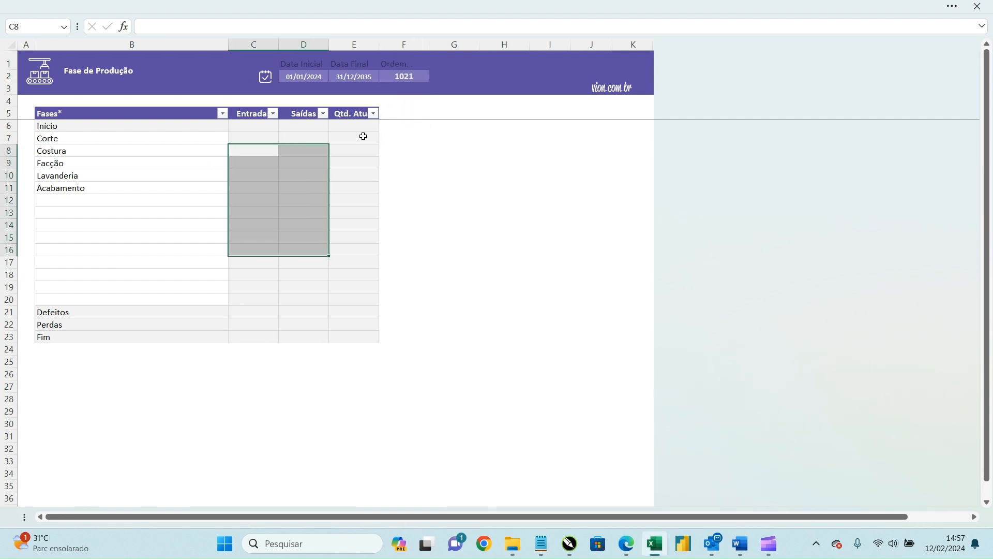
Step: Filter the phase totals back to order 1022
click(403, 76)
click(435, 77)
click(415, 106)
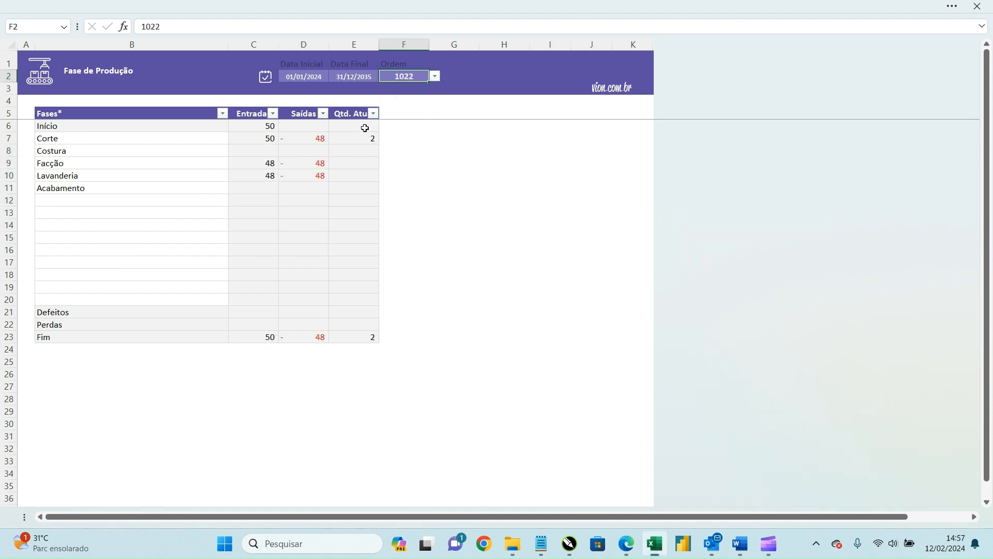
drag(258, 128, 353, 204)
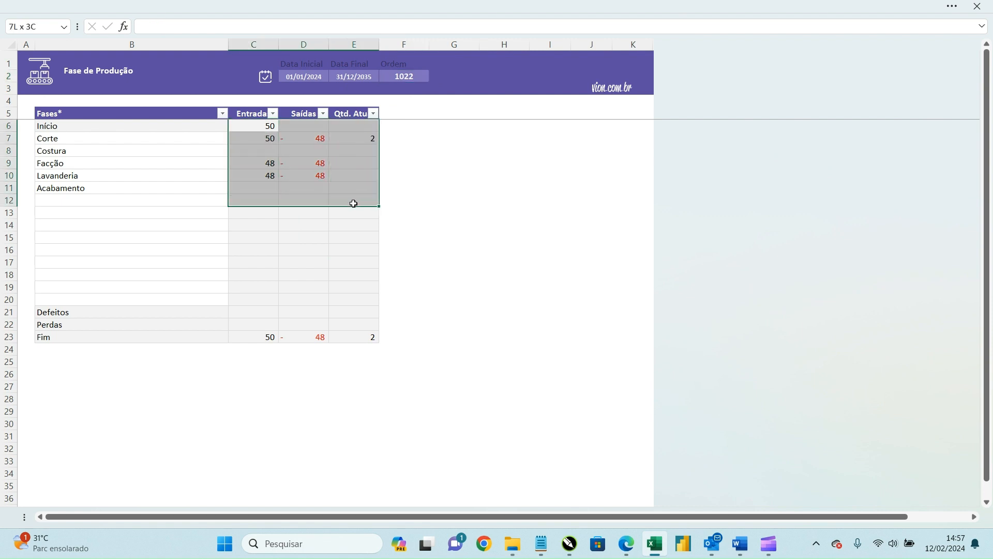
click(390, 78)
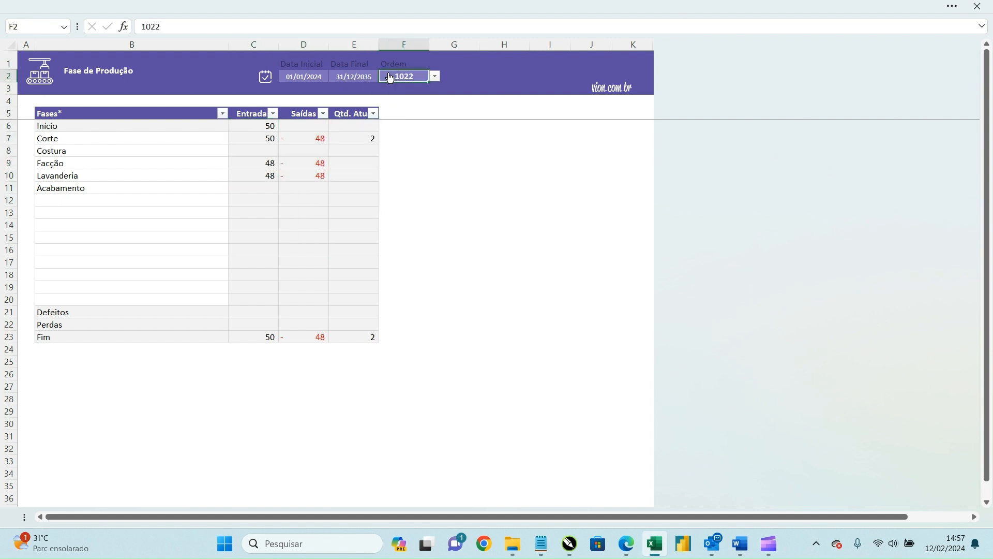
key(Delete)
click(435, 77)
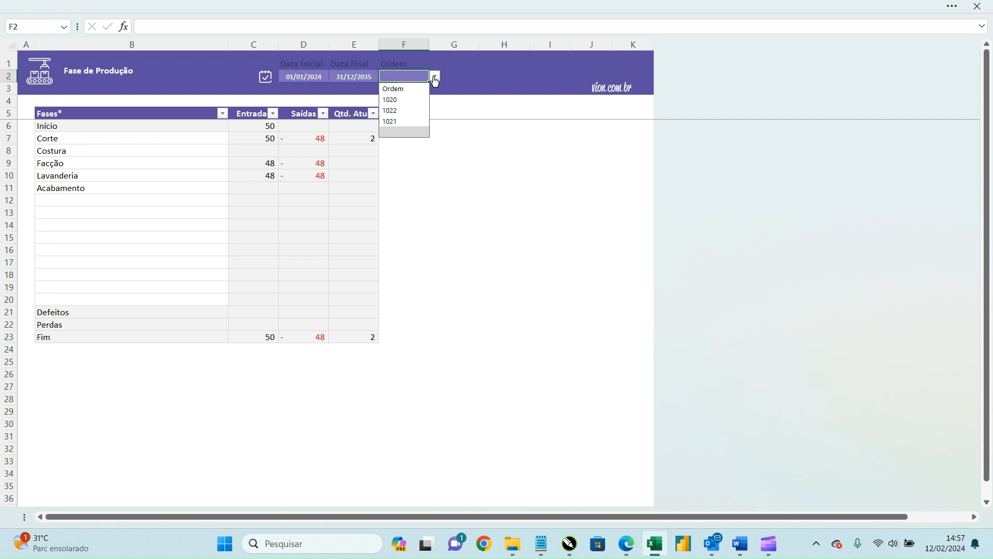
click(412, 111)
Step: Set the period from 01/02/2024 to 28/02/2024
click(300, 77)
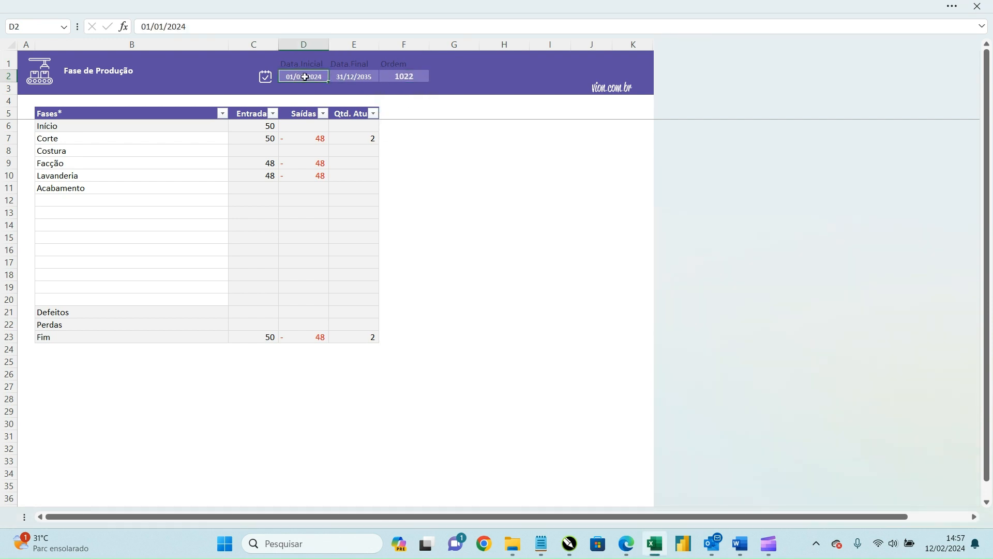
click(340, 78)
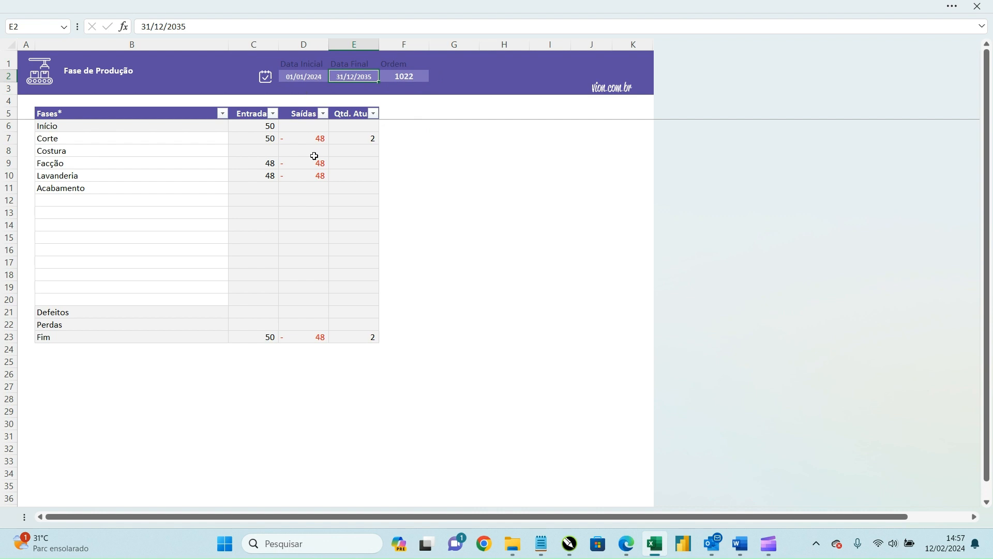
click(313, 78)
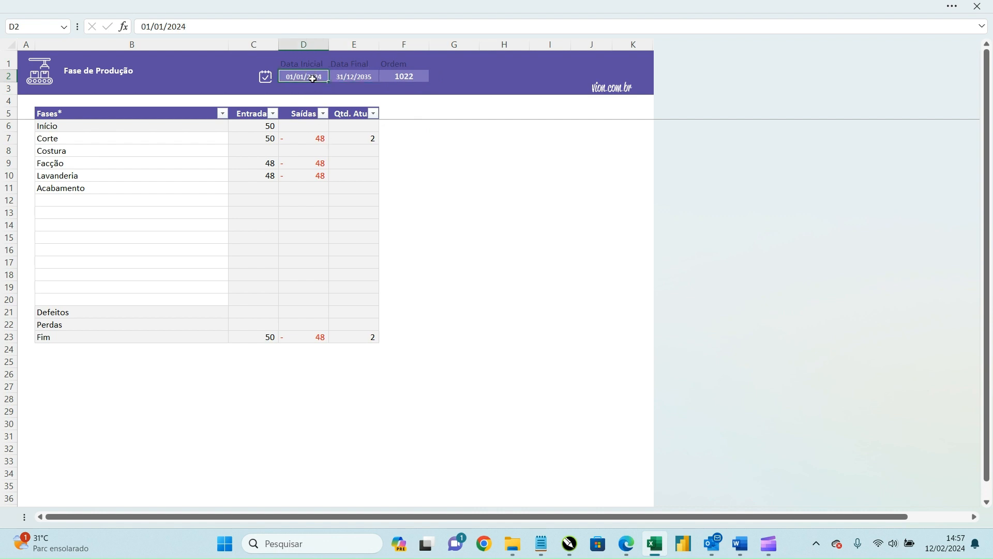
text(01/02/2024)
key(Tab)
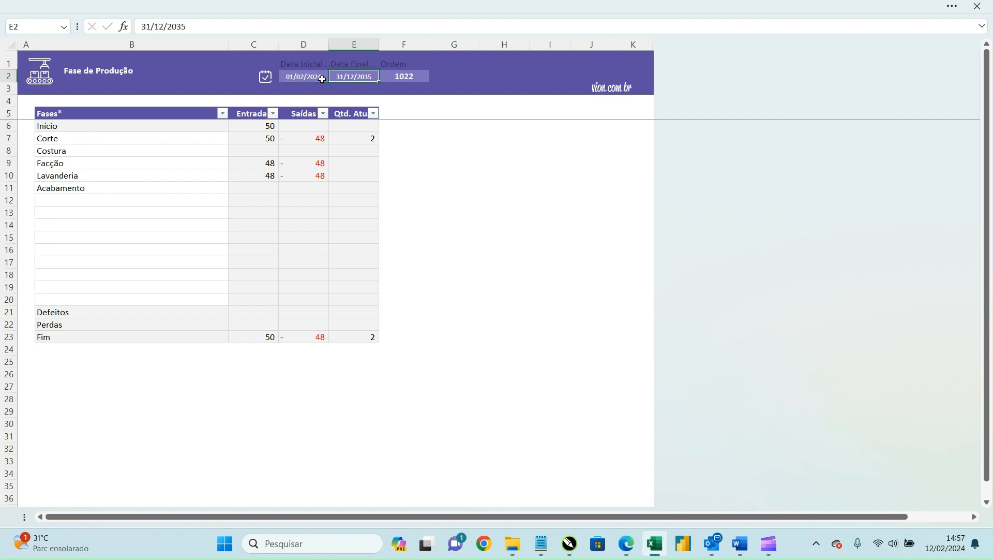
text(28/0)
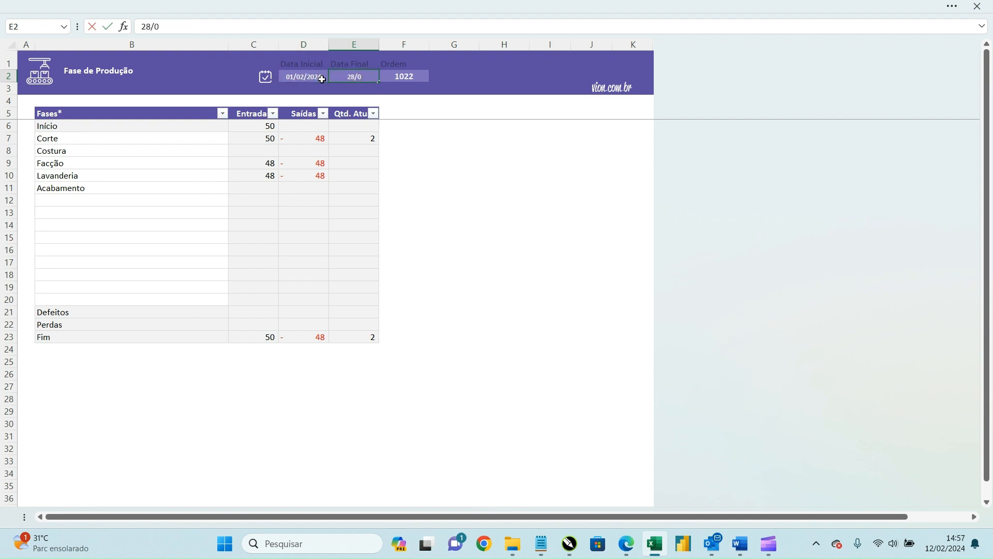
text(2/2024)
key(Tab)
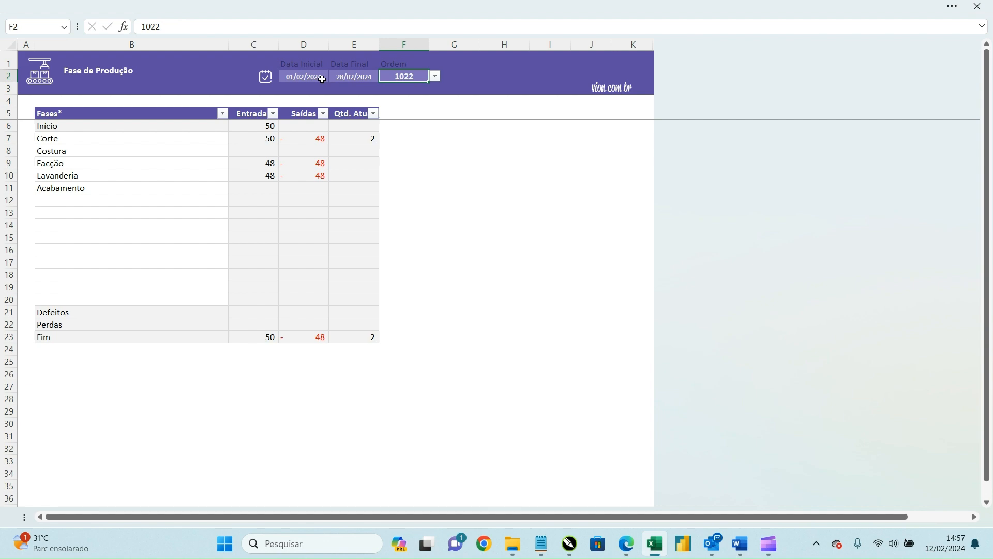
Step: On the Andamento sheet, change the Fim movement's date to 12/03/2024
click(35, 66)
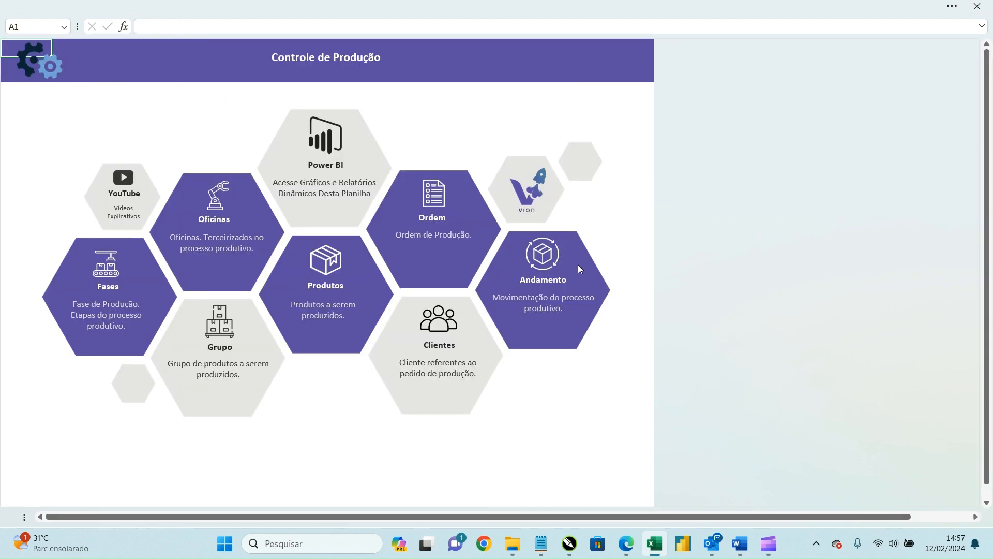
click(554, 264)
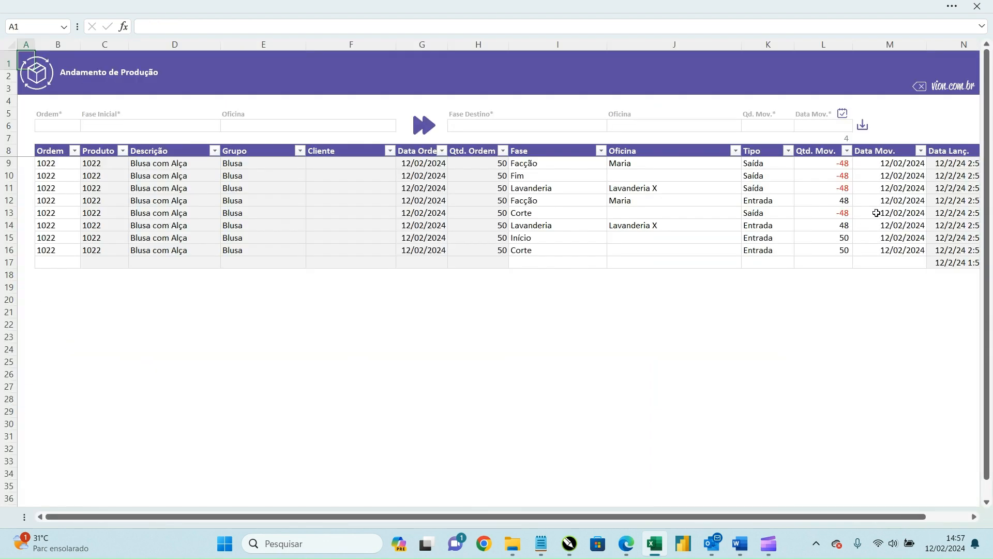
click(895, 201)
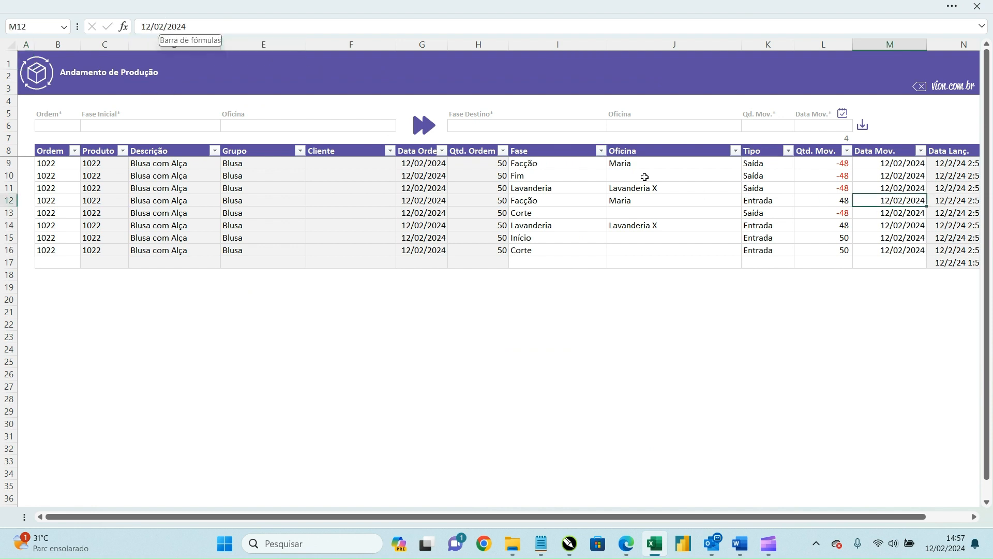
drag(564, 175, 883, 174)
click(883, 175)
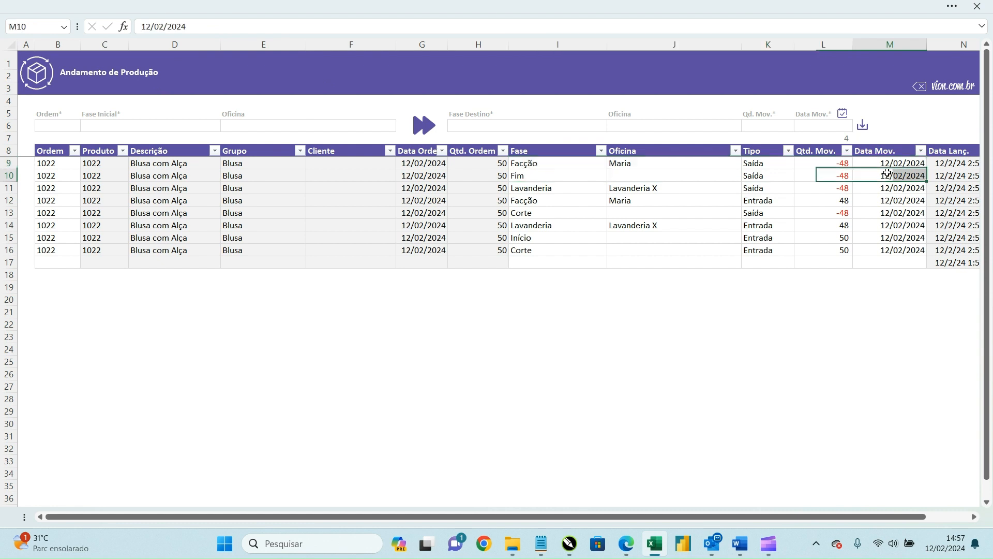
click(161, 26)
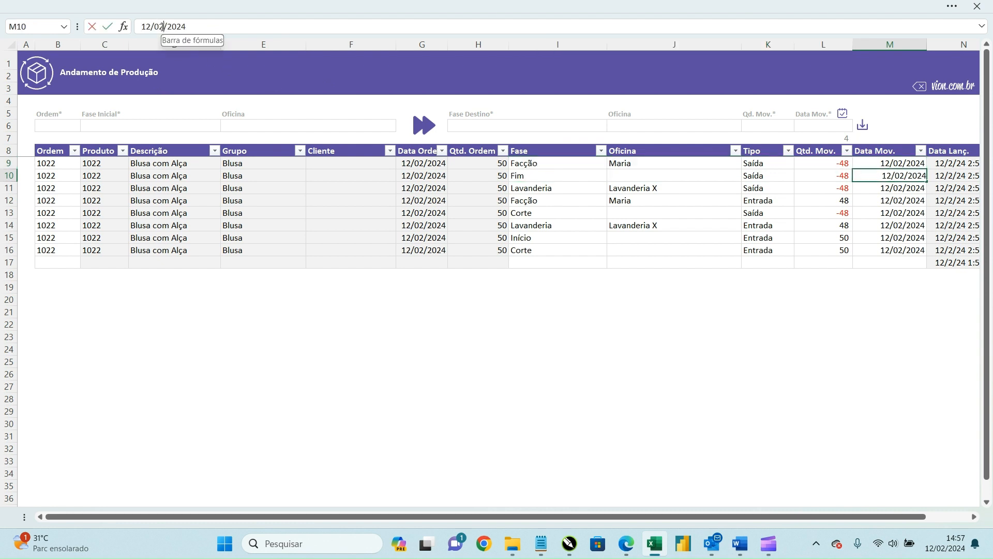
text(3)
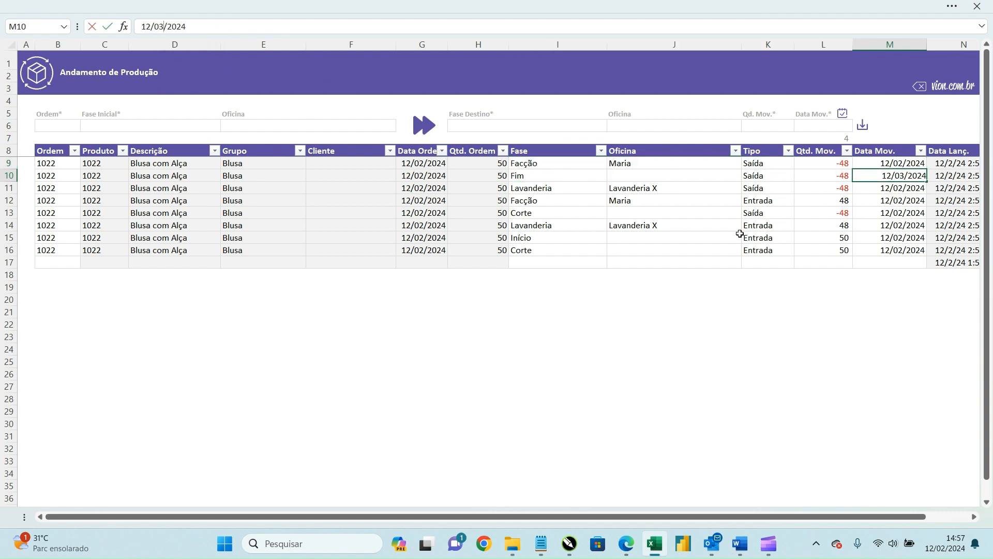
click(739, 232)
Step: On Fase de Produção, change the end date to 28/03/2024 so Fim exits show 48
click(37, 73)
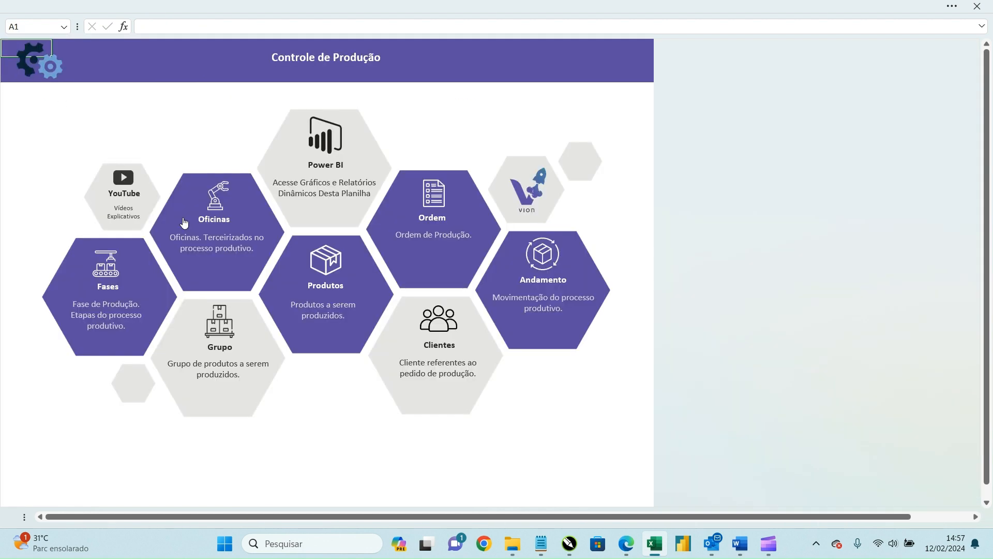
click(110, 268)
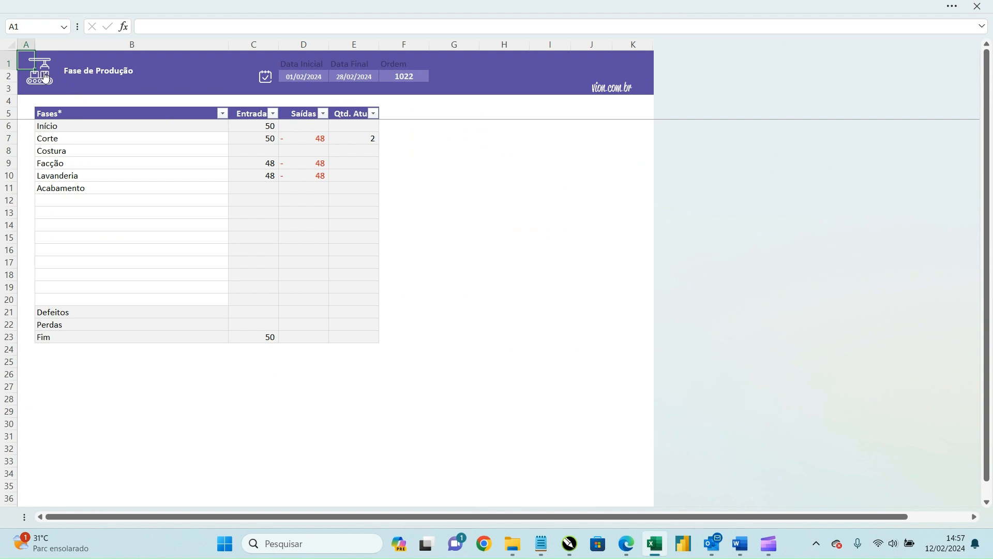
click(310, 335)
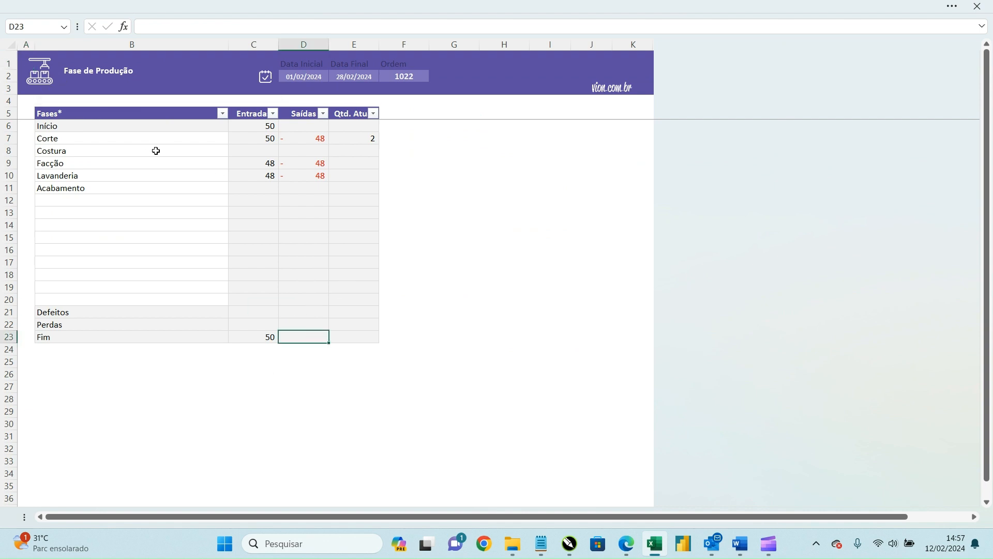
click(364, 78)
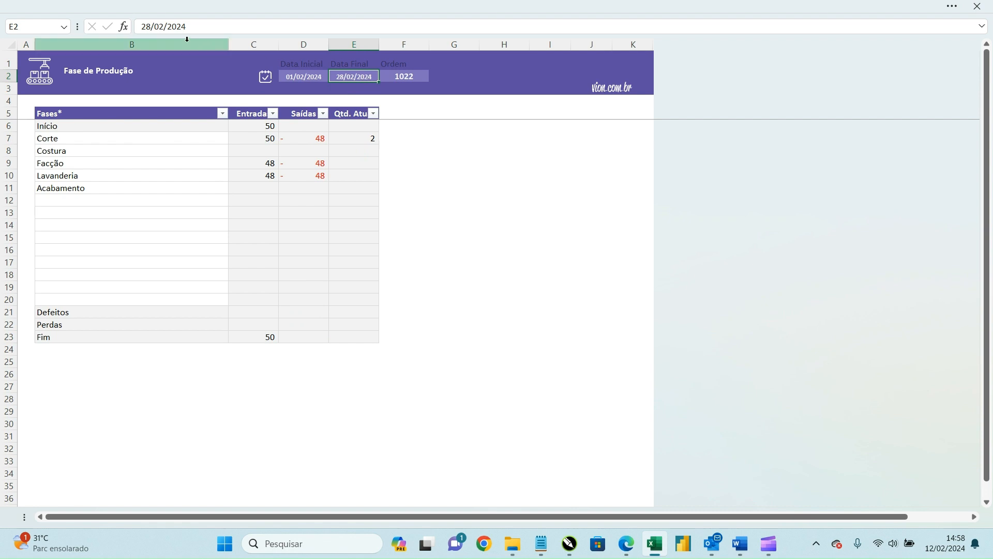
click(166, 26)
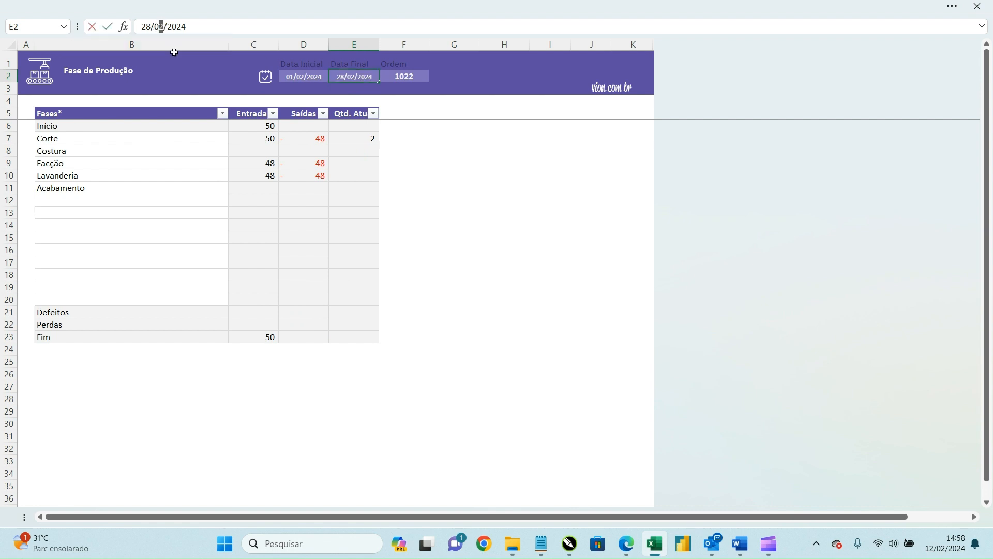
text(3)
click(322, 186)
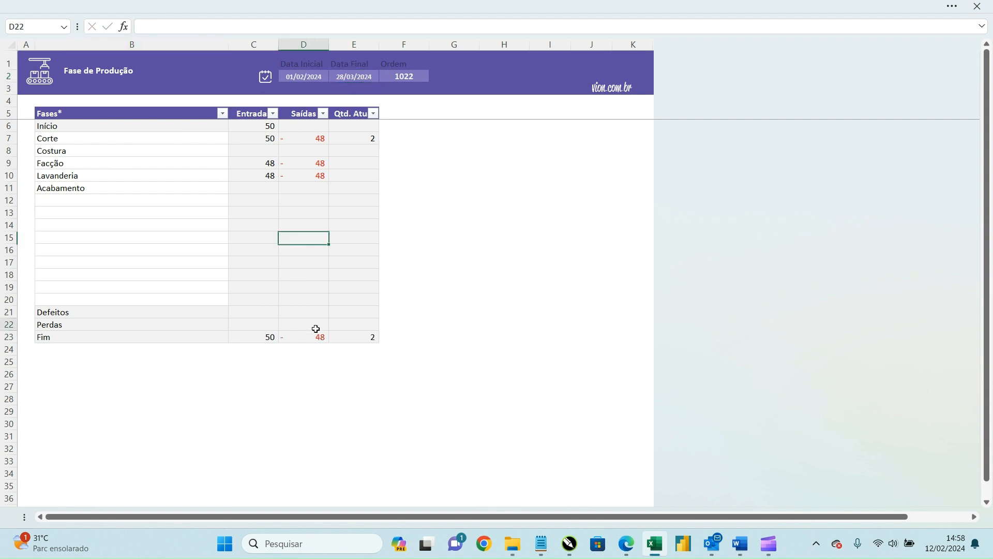
click(316, 335)
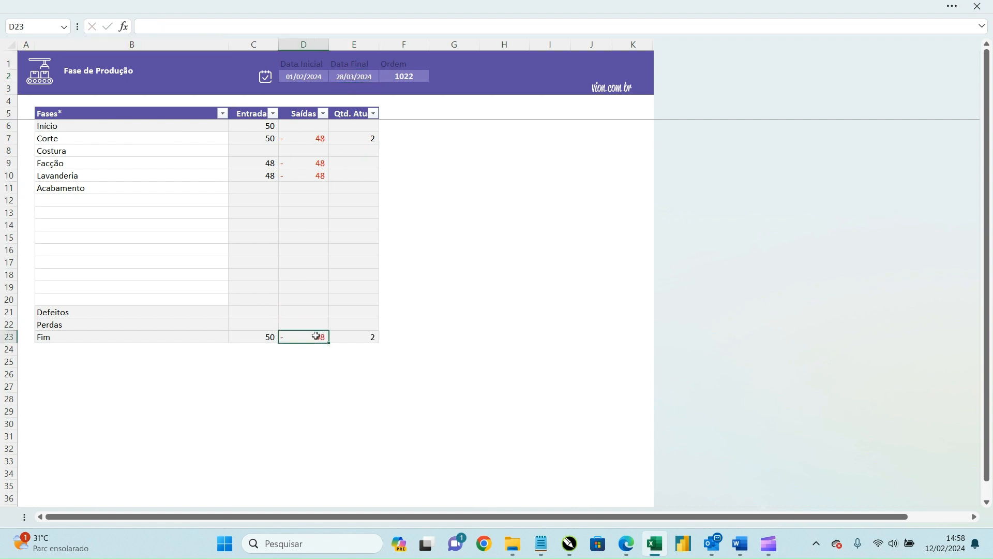
Step: Reset the period to 01/01/2024–31/12/2035 and go back to the Controle de Produção menu
click(362, 73)
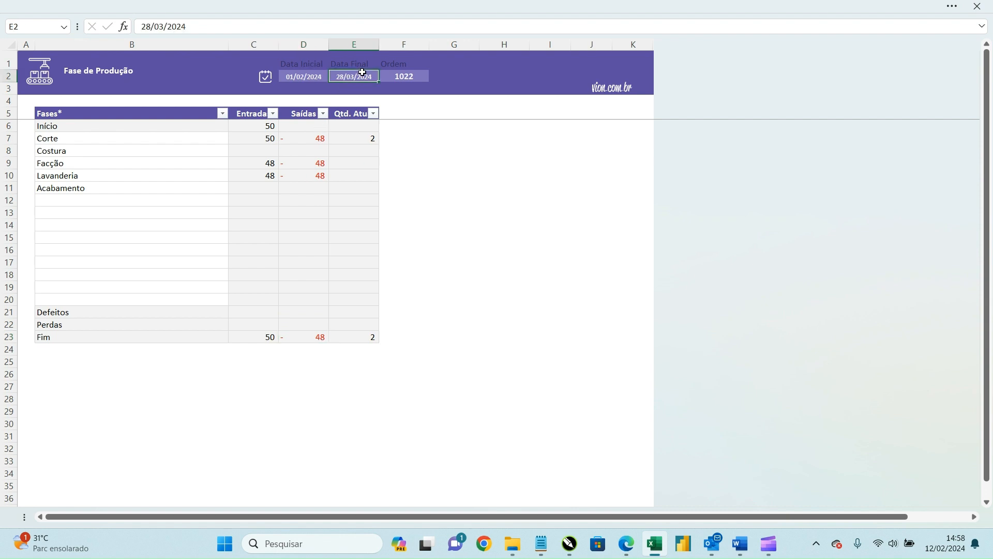
click(270, 81)
click(296, 78)
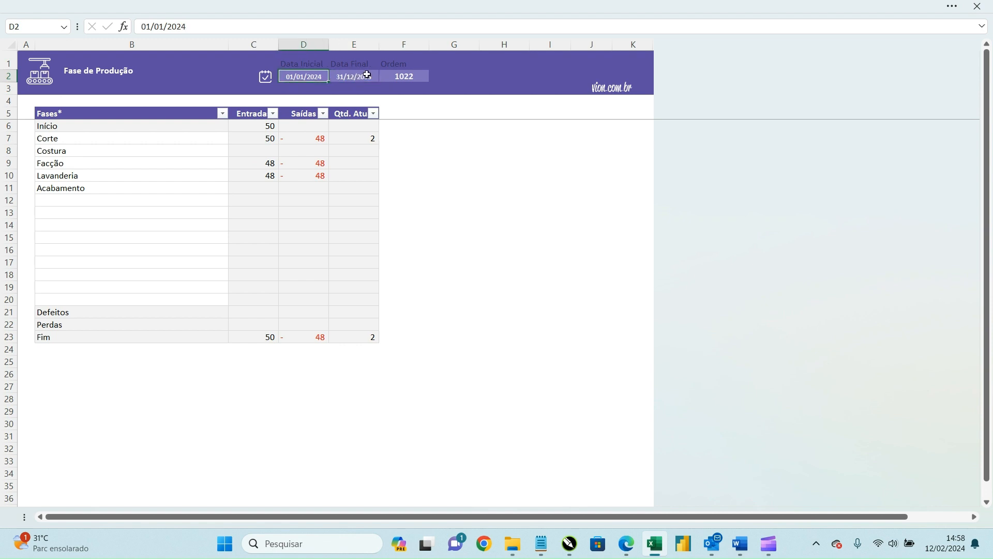
click(367, 75)
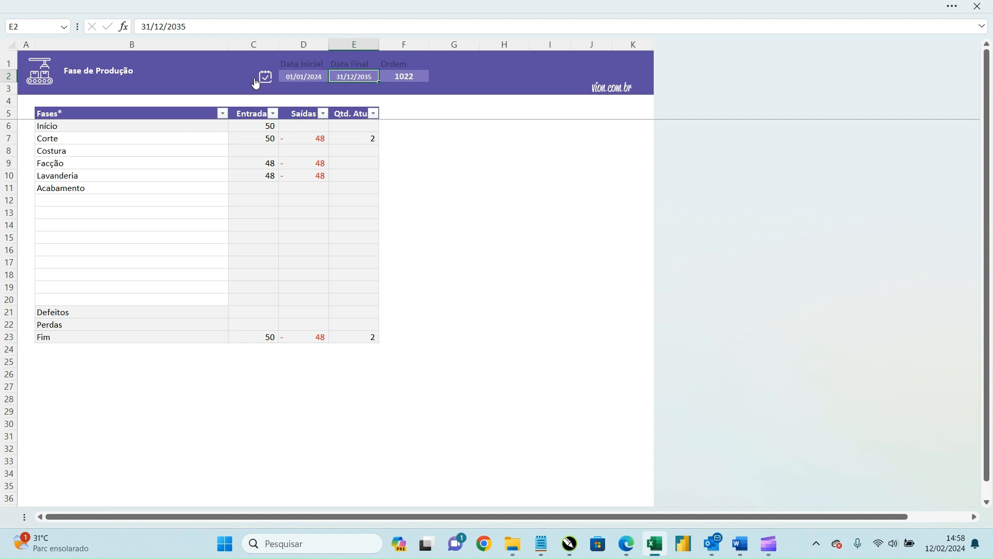
click(50, 80)
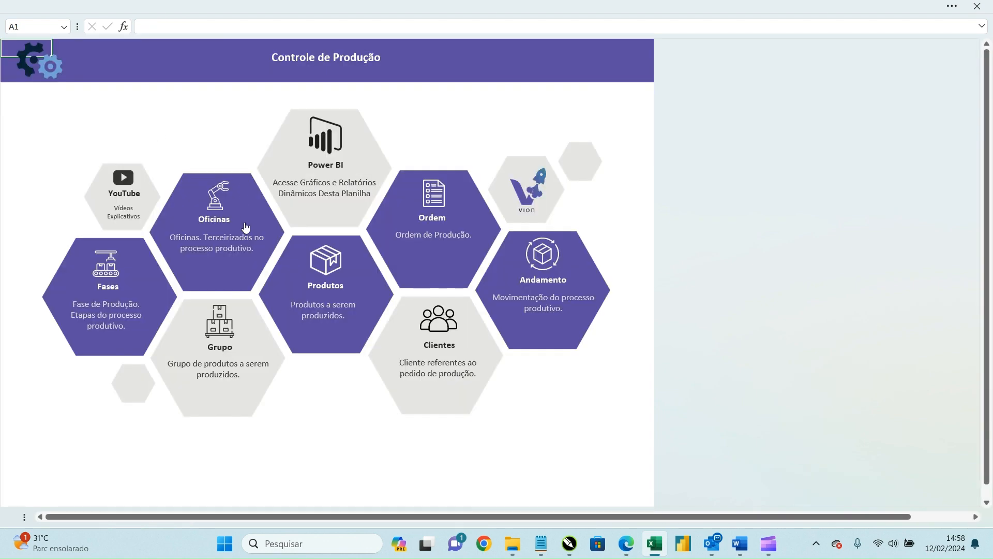
Step: Review both workshops' Entradas, Saídas and difference totals on Oficinas de Produção
click(225, 202)
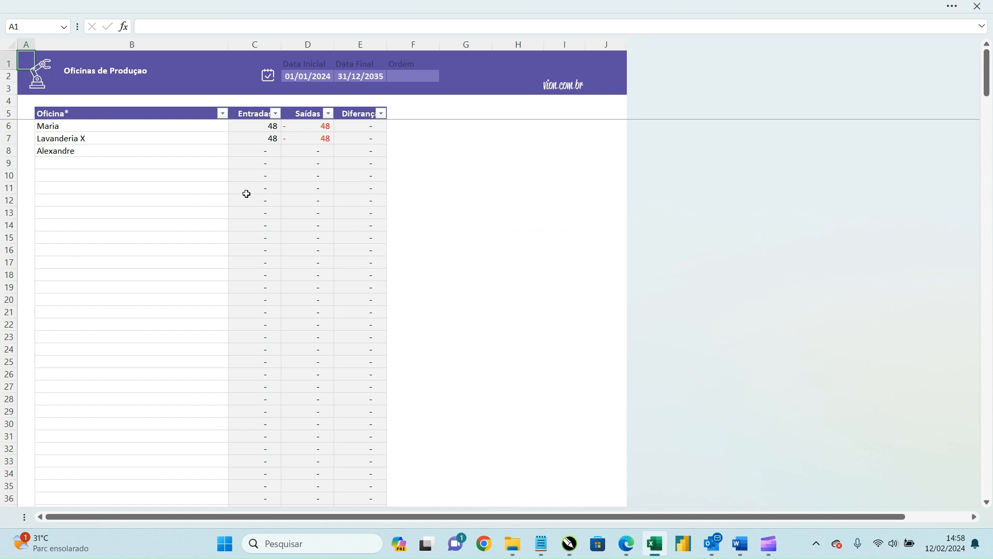
click(259, 128)
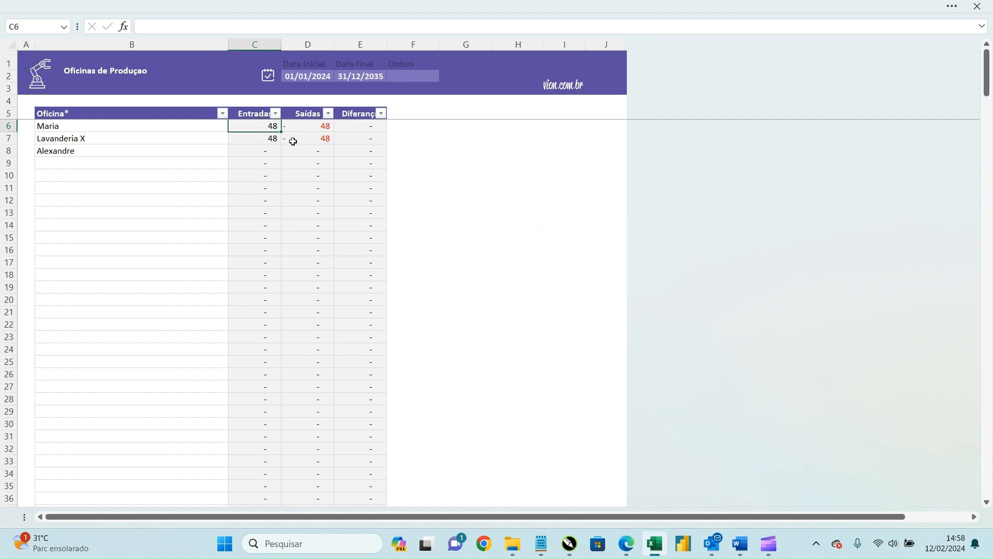
click(313, 126)
click(279, 141)
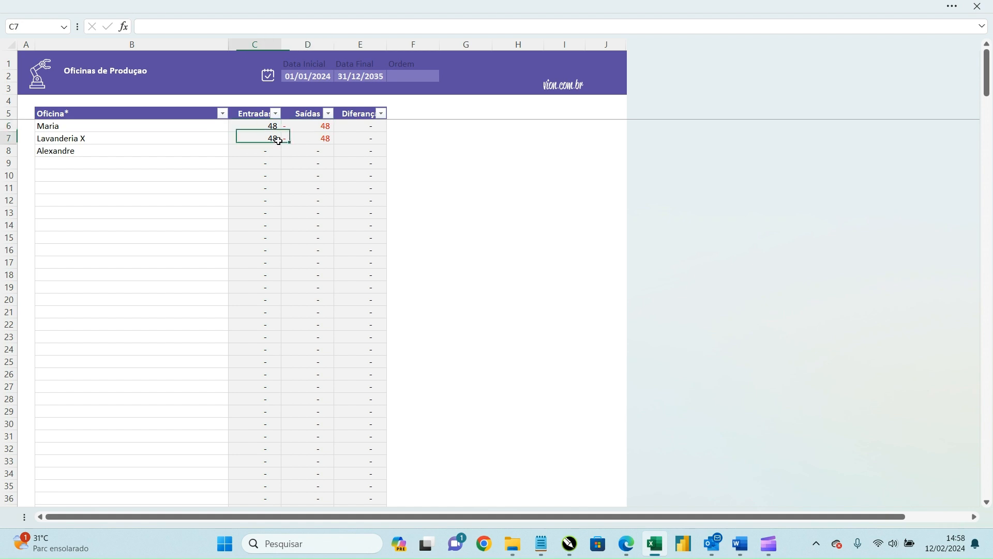
click(321, 140)
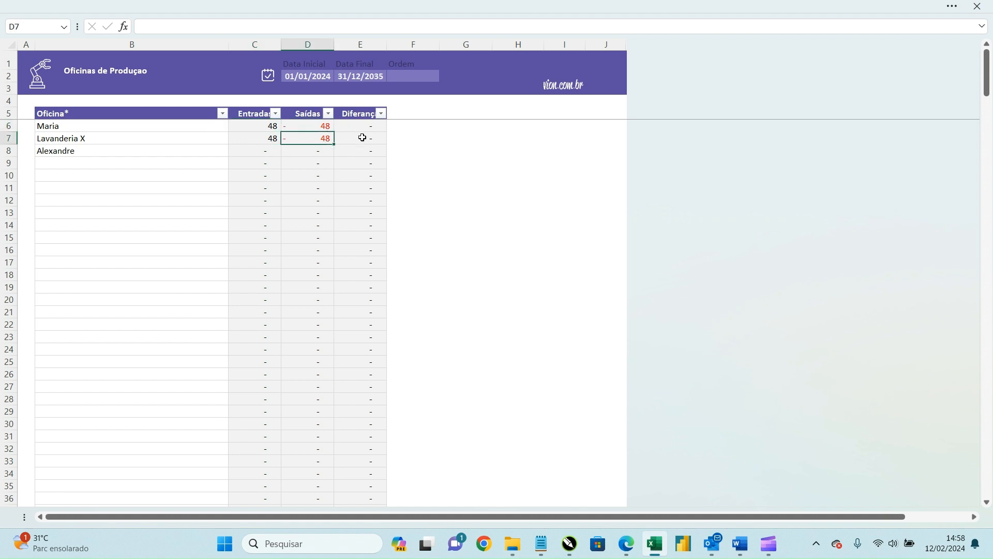
drag(361, 138, 362, 125)
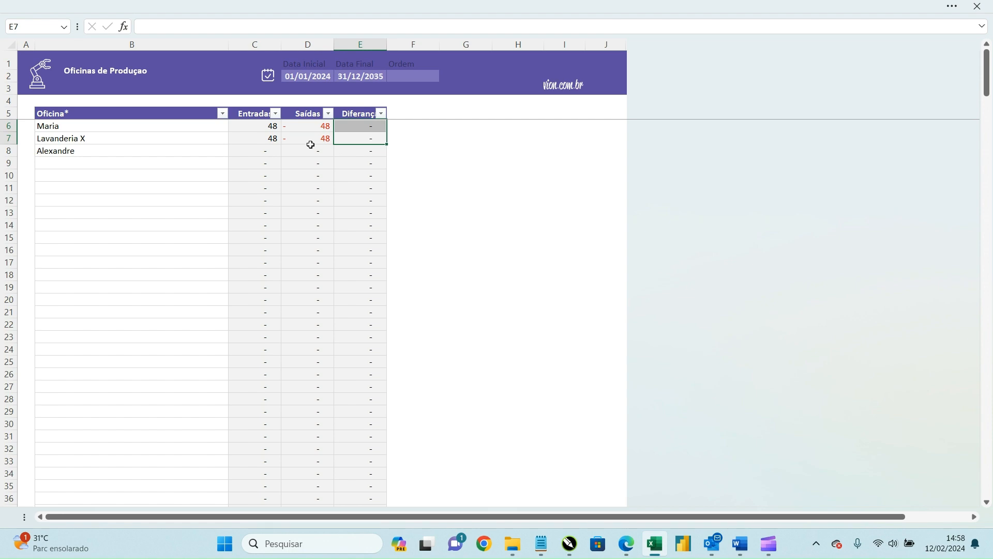
Step: Change Lavanderia X's exit quantity on Andamento from -48 to -45
click(38, 84)
click(533, 269)
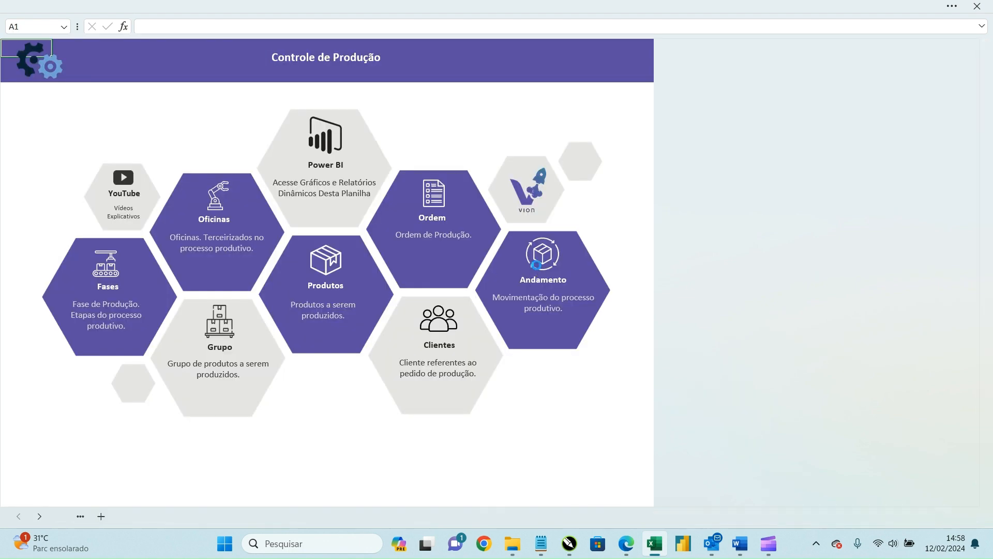
click(615, 199)
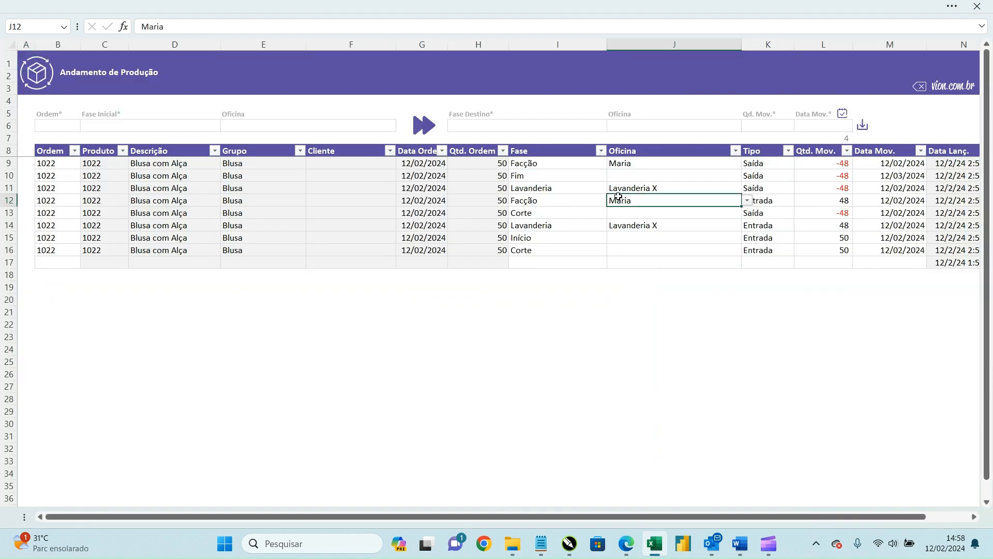
click(660, 187)
drag(661, 187, 779, 177)
click(836, 185)
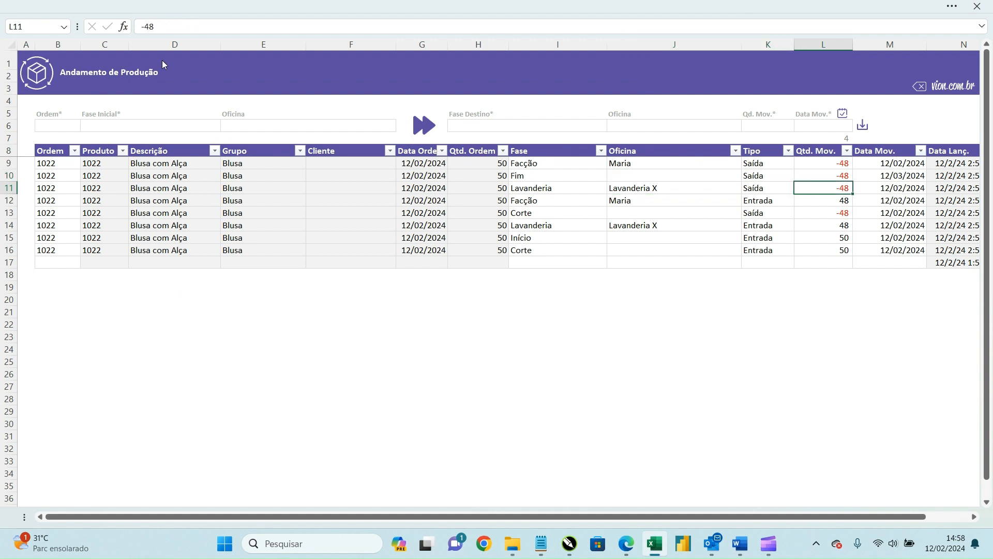
click(191, 22)
key(Return)
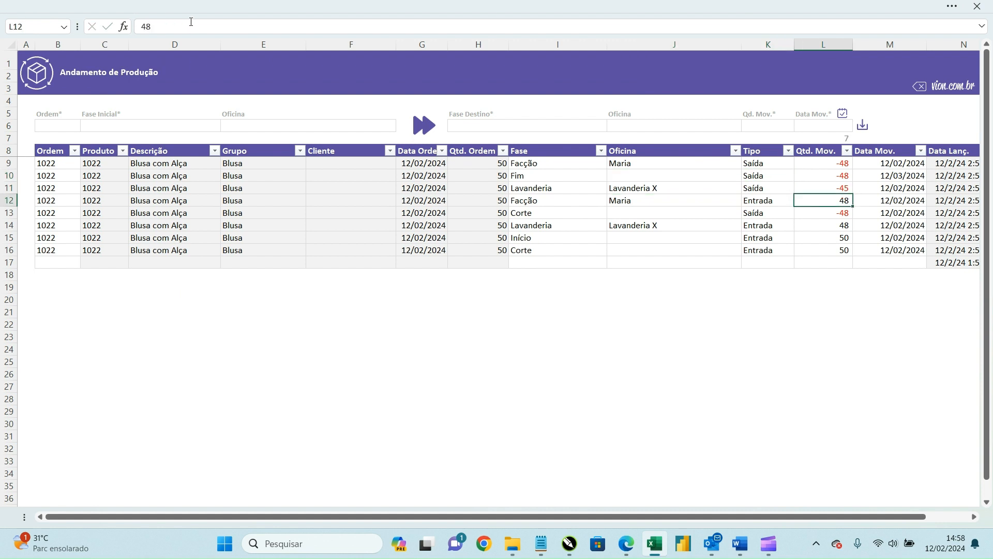
Step: Confirm that Lavanderia X's difference on Oficinas de Produção is now 3
click(38, 73)
click(221, 237)
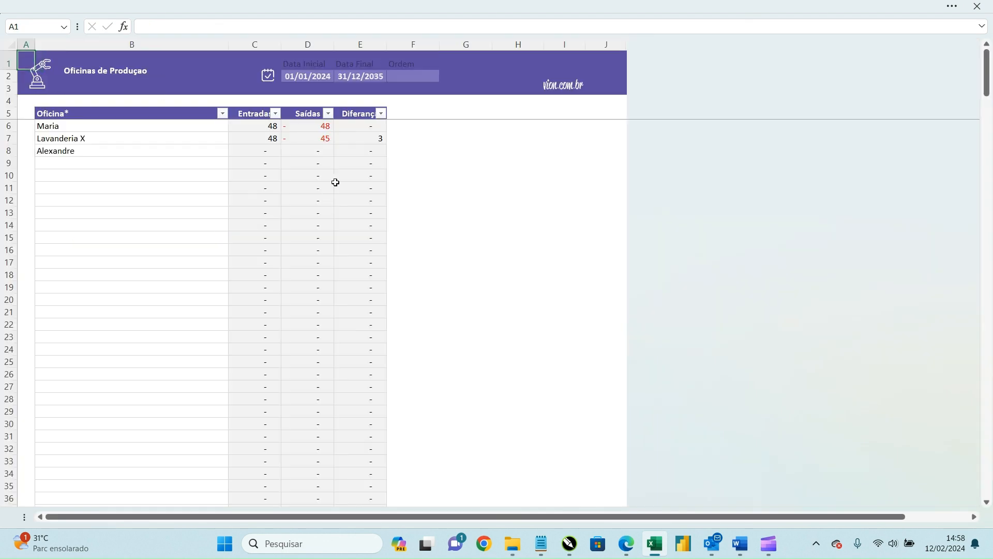
click(376, 140)
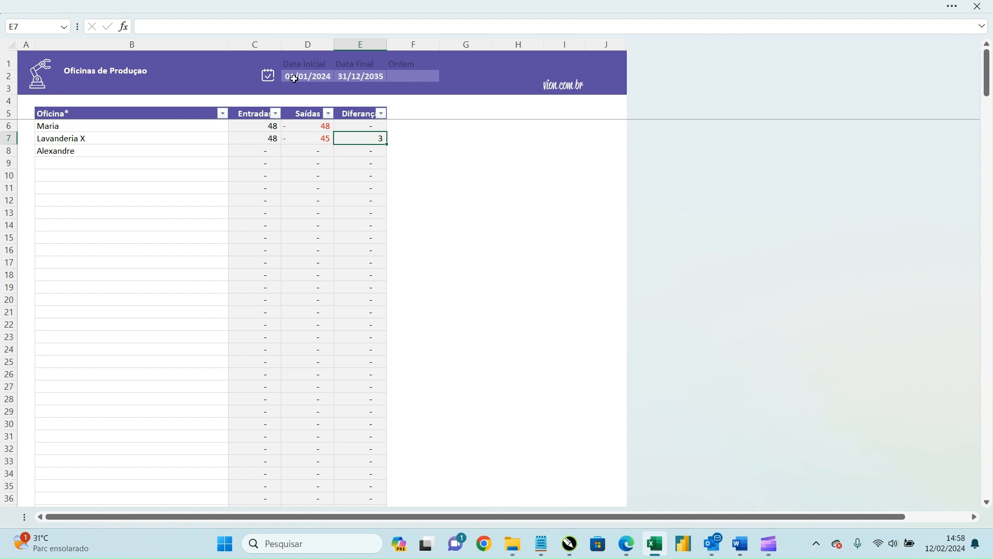
Step: Try the date and Ordem filters, dismiss the protected-sheet warning, and return to the menu
drag(292, 77, 360, 78)
click(412, 77)
click(446, 77)
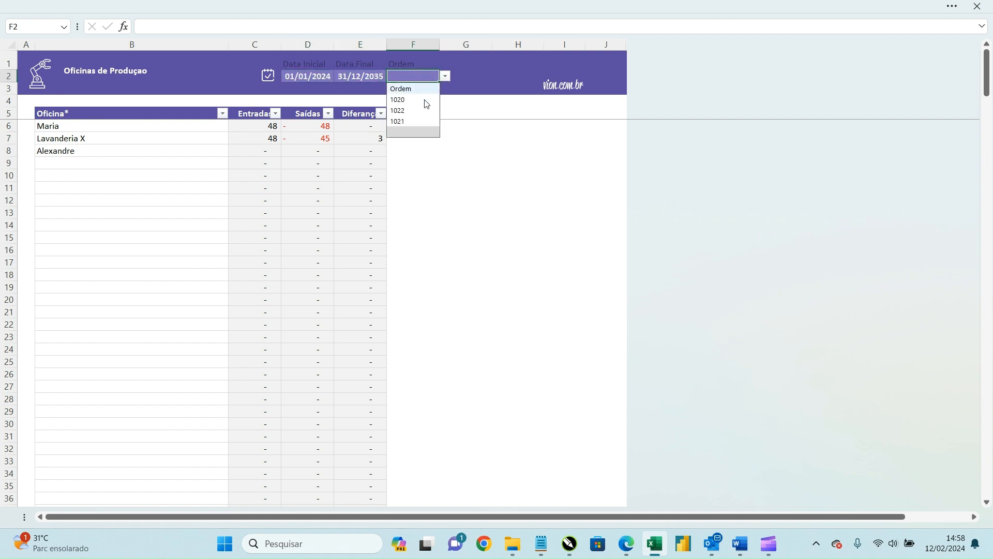
click(416, 121)
click(505, 306)
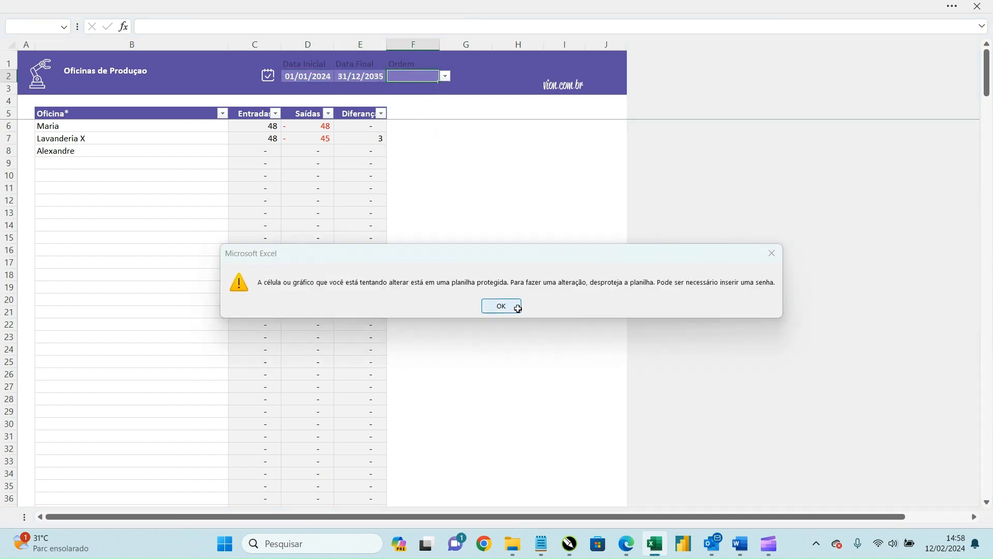
click(39, 77)
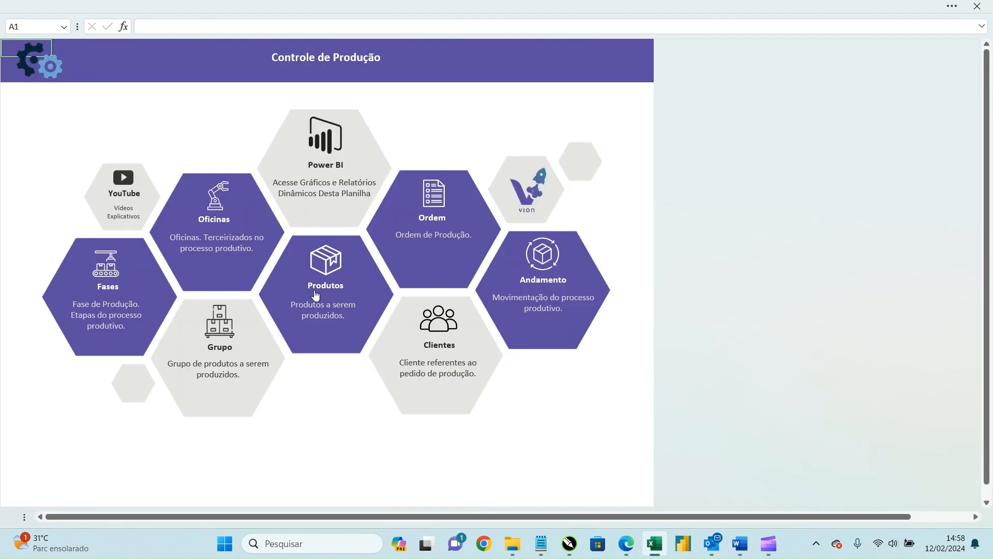
Step: Check Blusa's 50 entries, 48 exits and 2 in stock on Grupo de Produtos
click(240, 332)
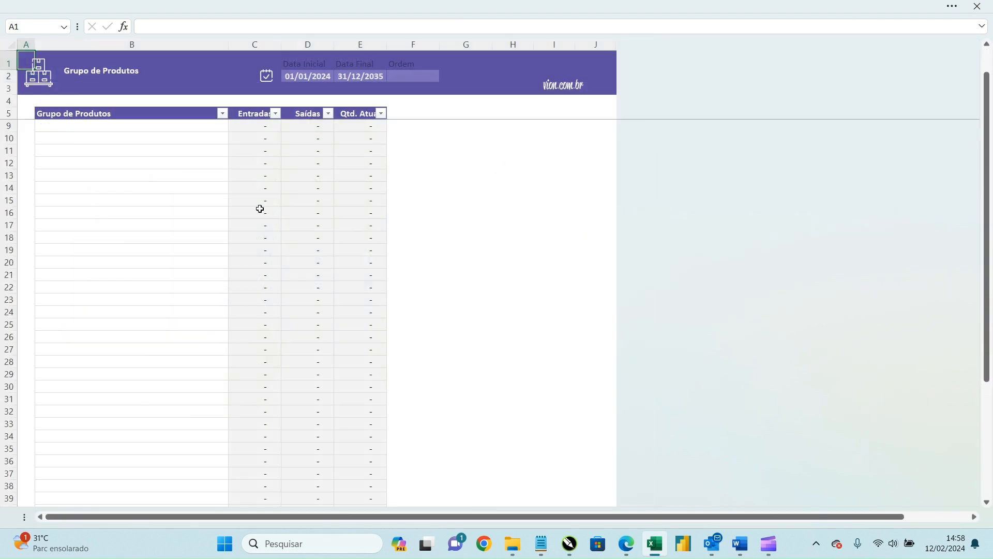
drag(280, 151, 306, 150)
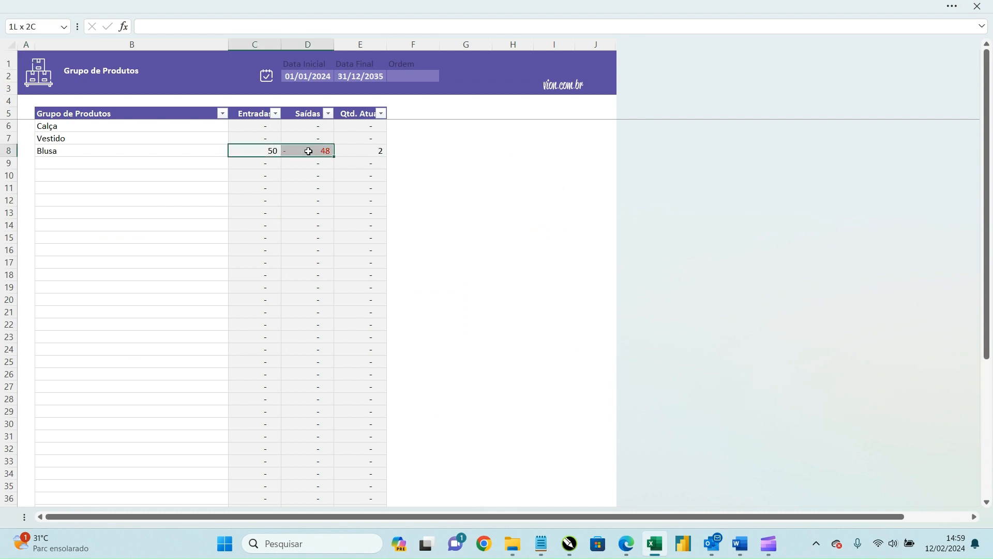
click(382, 150)
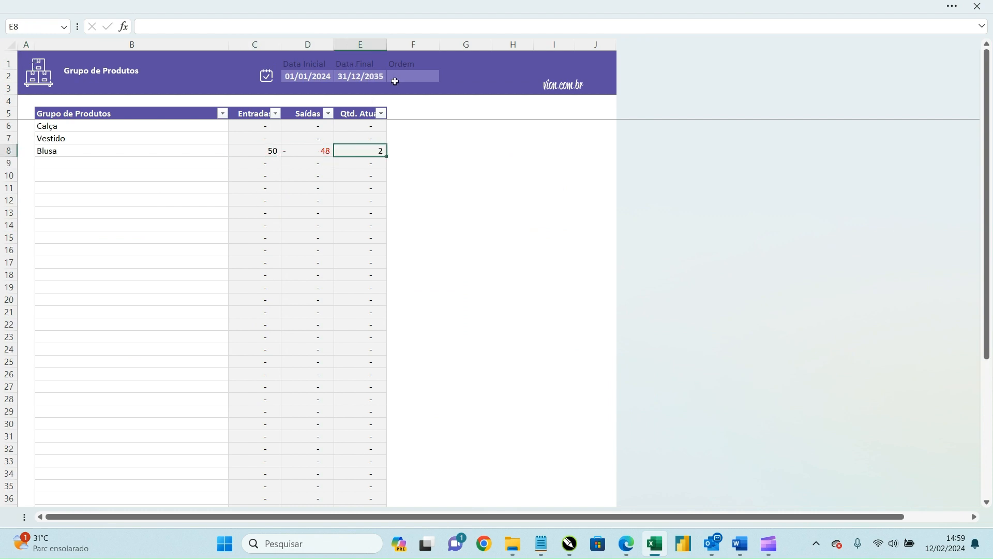
click(49, 70)
Step: Open Produtos and select Blusa com Alça's entry and exit totals
click(317, 266)
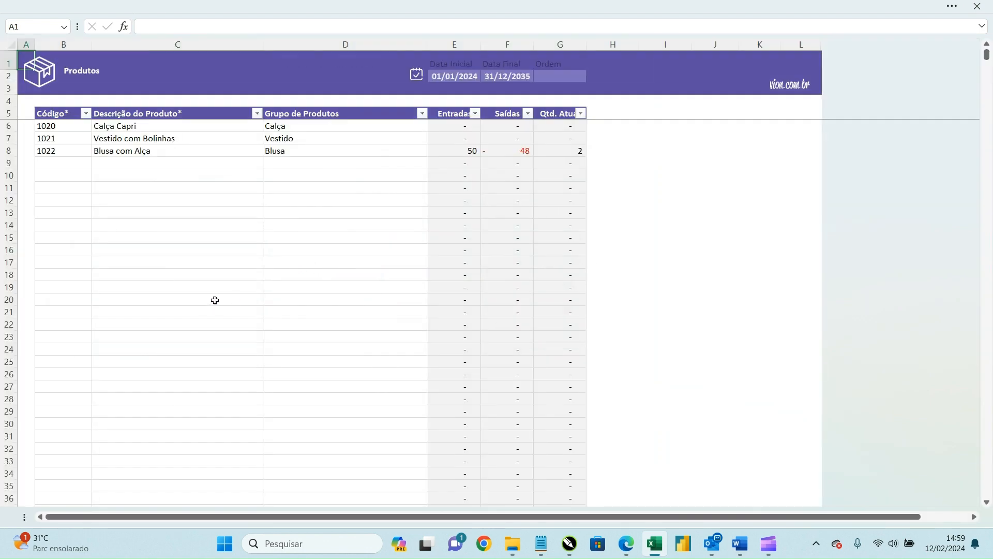
drag(468, 151, 523, 153)
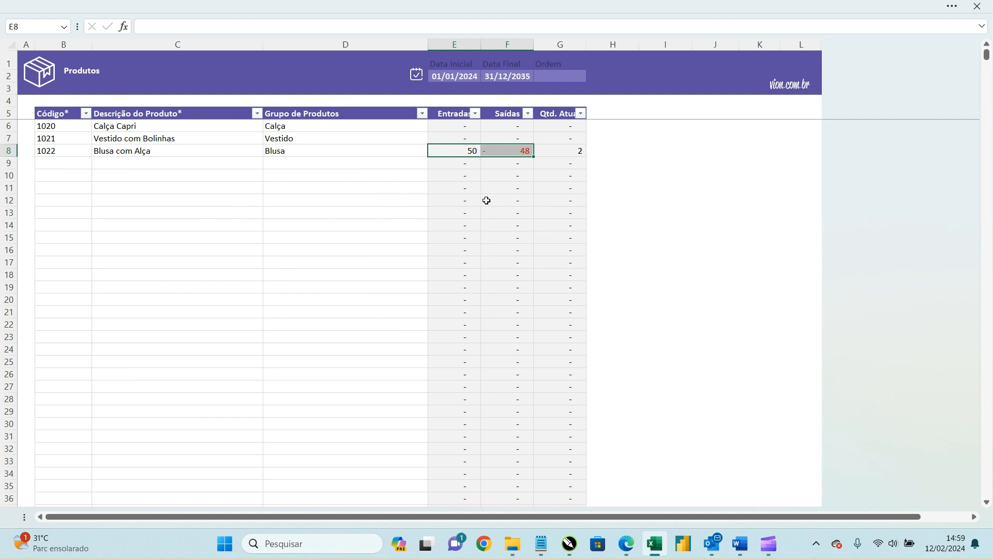
click(557, 138)
Step: Enter a duplicate product code 1022 in B9, delete it again, and return to the menu
click(71, 163)
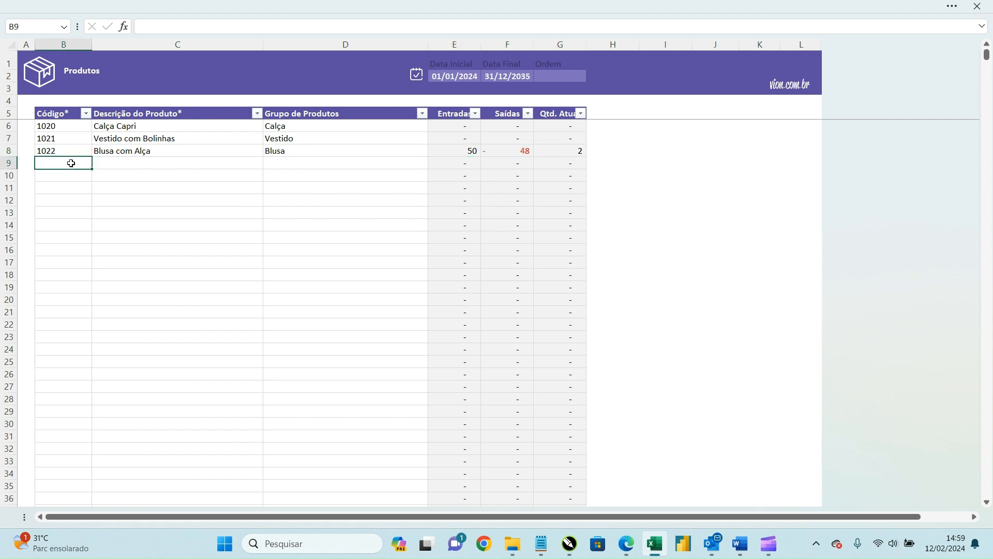
text(1022)
key(Return)
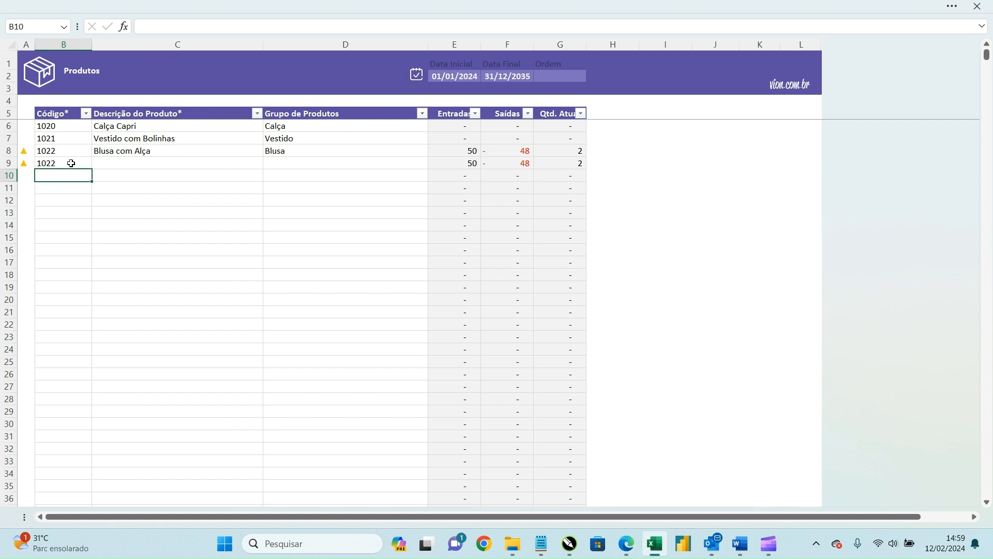
click(71, 164)
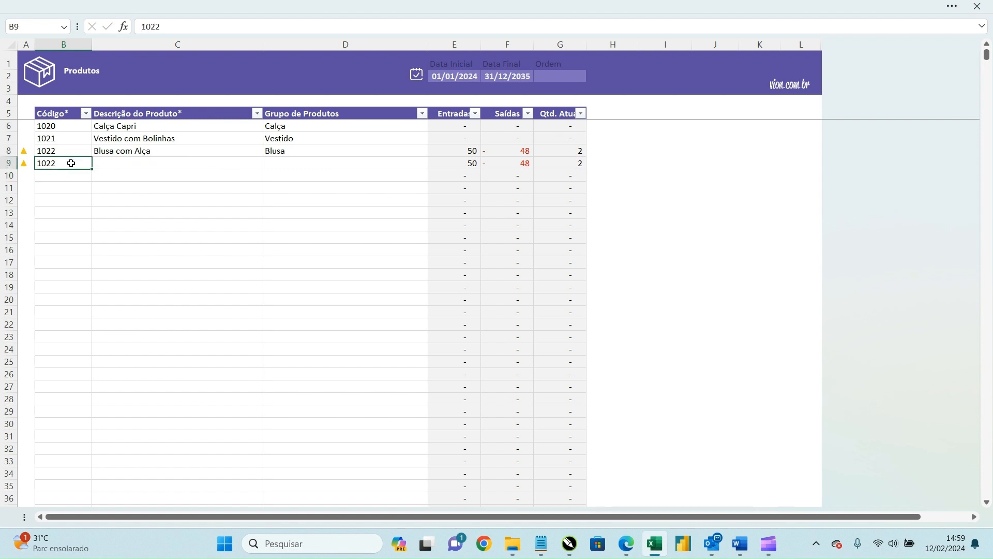
key(Delete)
click(50, 66)
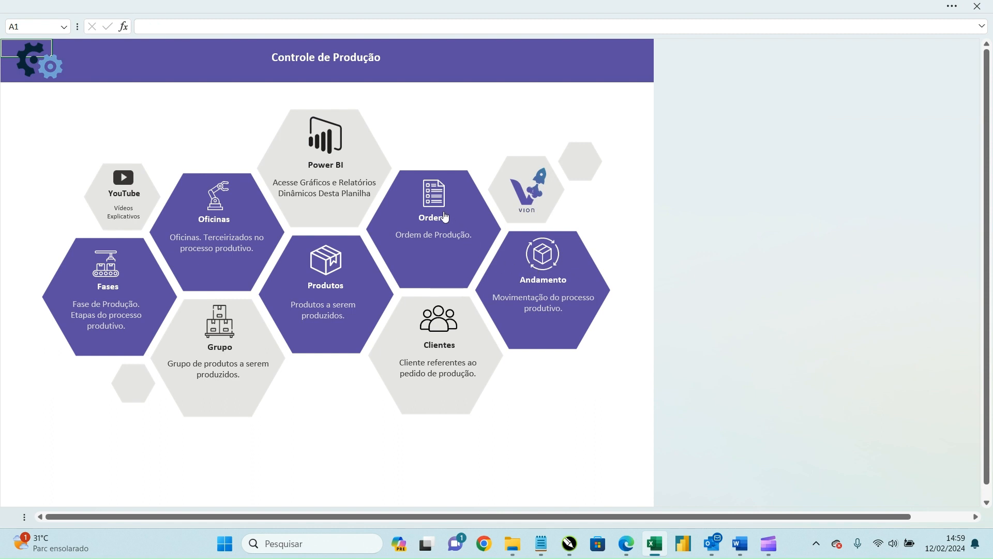
Step: Check order 1022's 29 days on Ordem, then review Andamento's 12/03/2024 Fim date and order numbers
click(455, 227)
drag(687, 185, 901, 186)
click(904, 179)
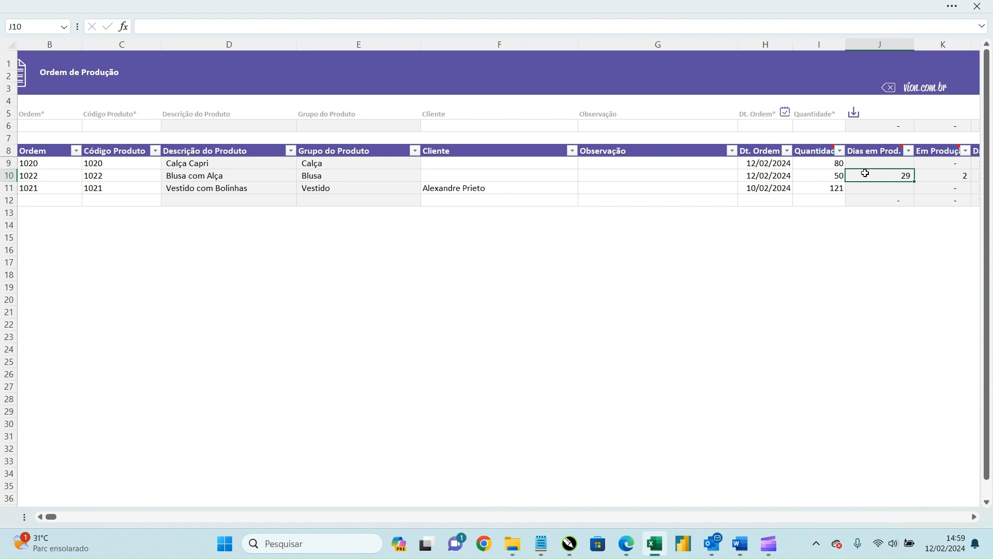
click(23, 75)
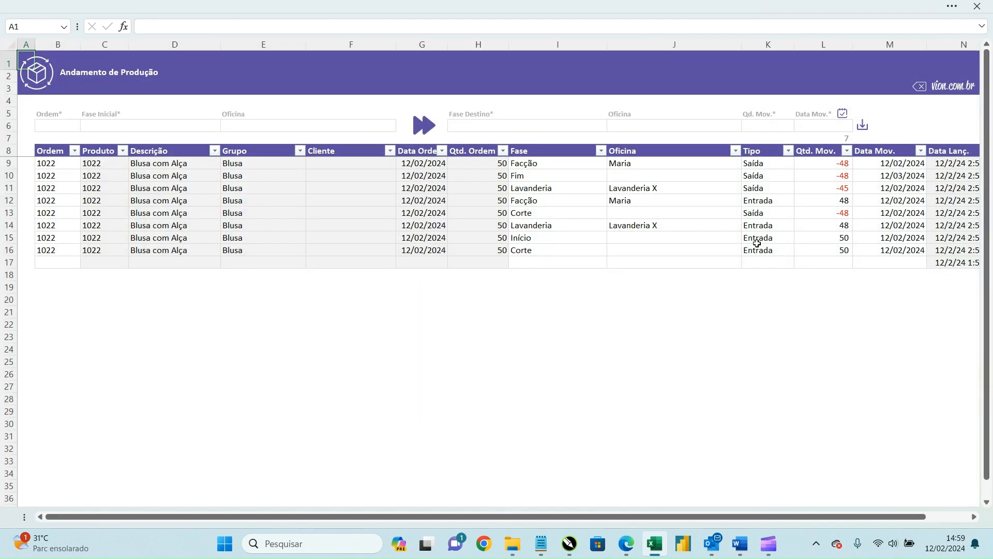
click(911, 177)
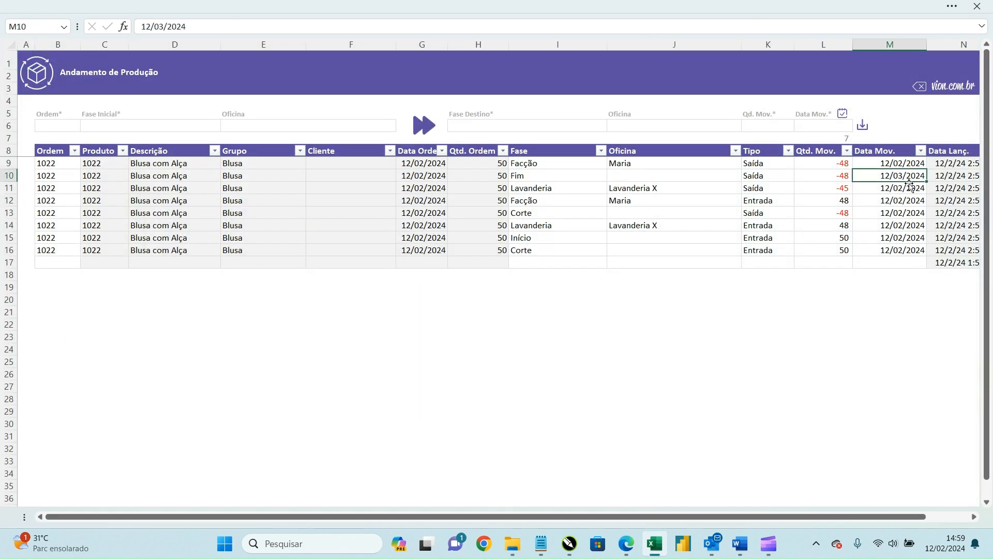
drag(59, 166, 58, 226)
click(54, 82)
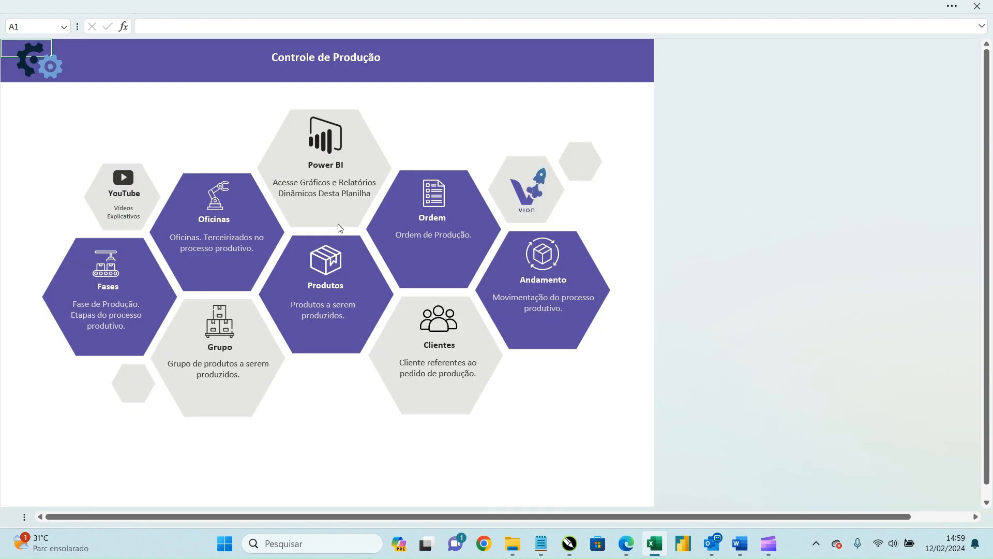
Step: Recheck order 1022's 29 days and 2 units in production, then open Andamento de Produção
click(434, 197)
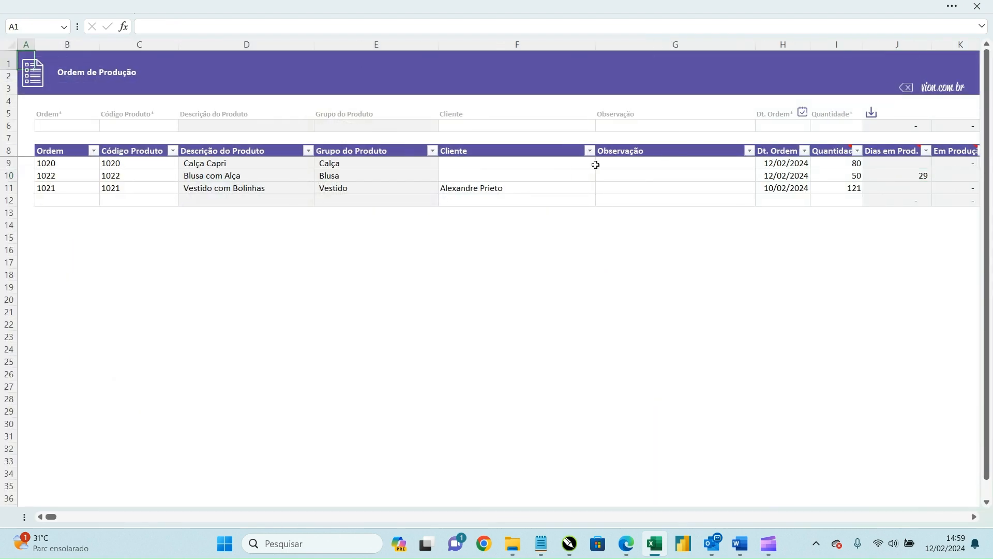
click(928, 175)
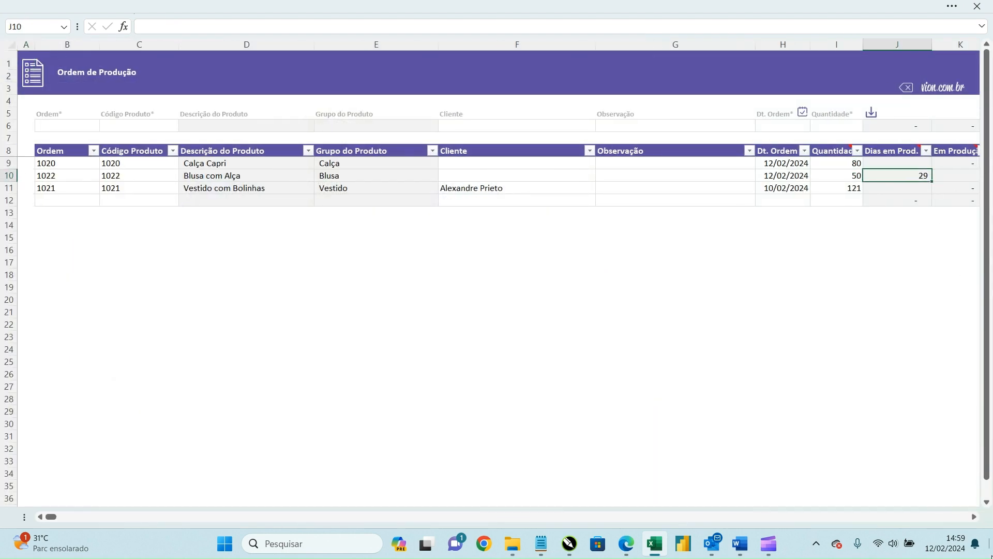
click(975, 517)
click(975, 516)
click(975, 517)
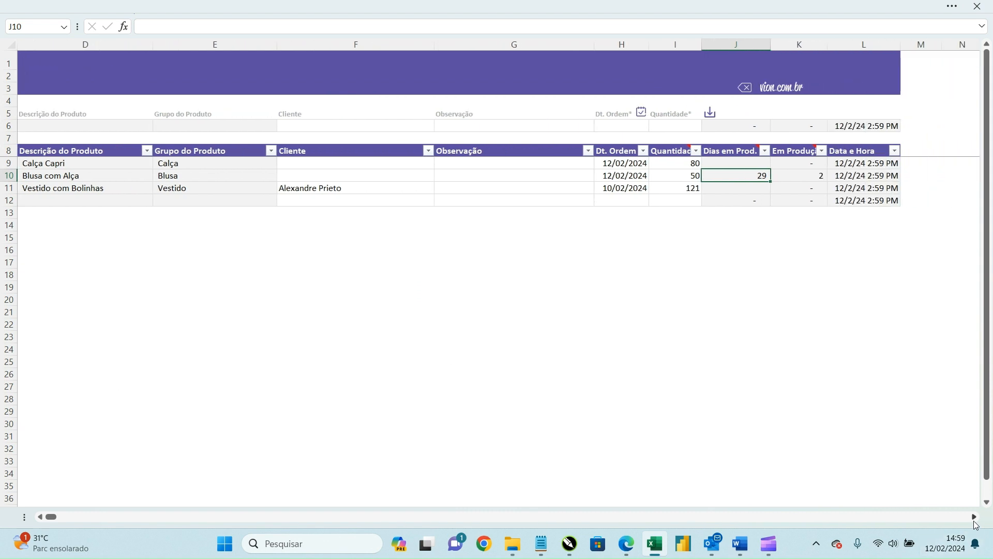
click(812, 176)
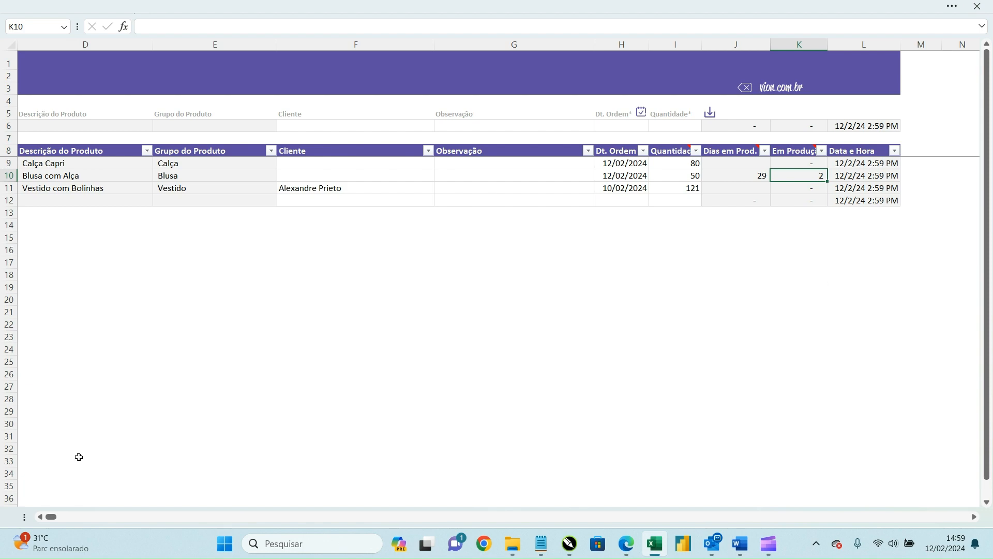
click(40, 517)
click(39, 517)
click(39, 517)
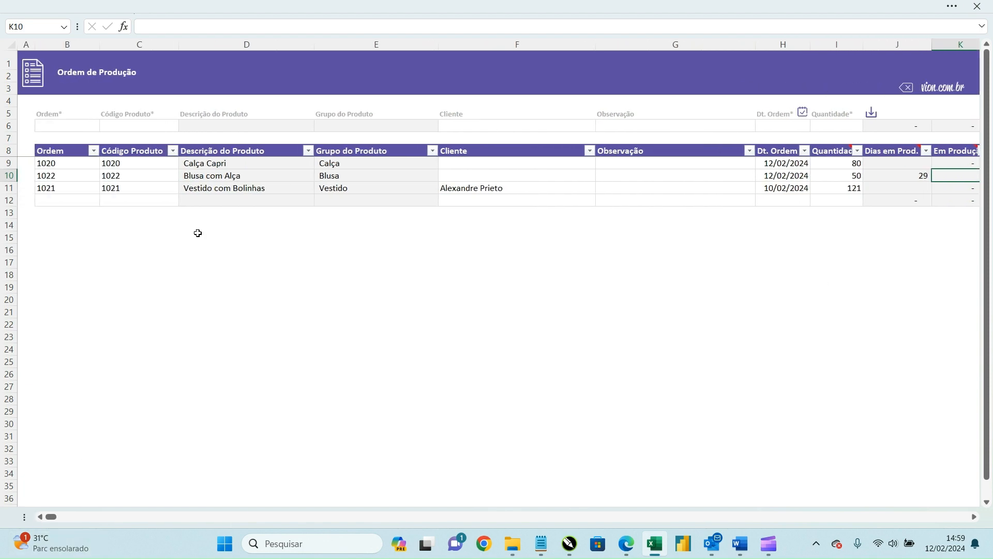
click(32, 83)
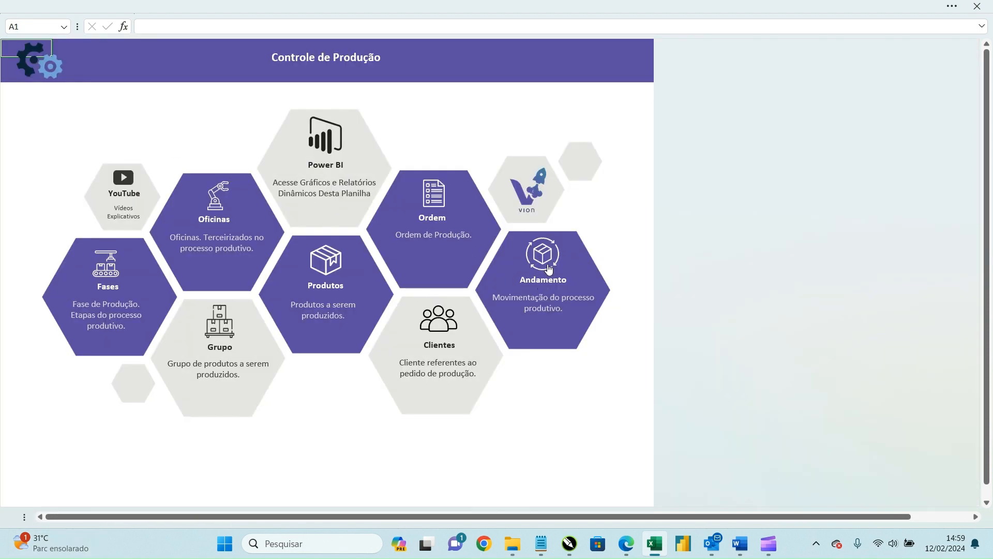
click(499, 264)
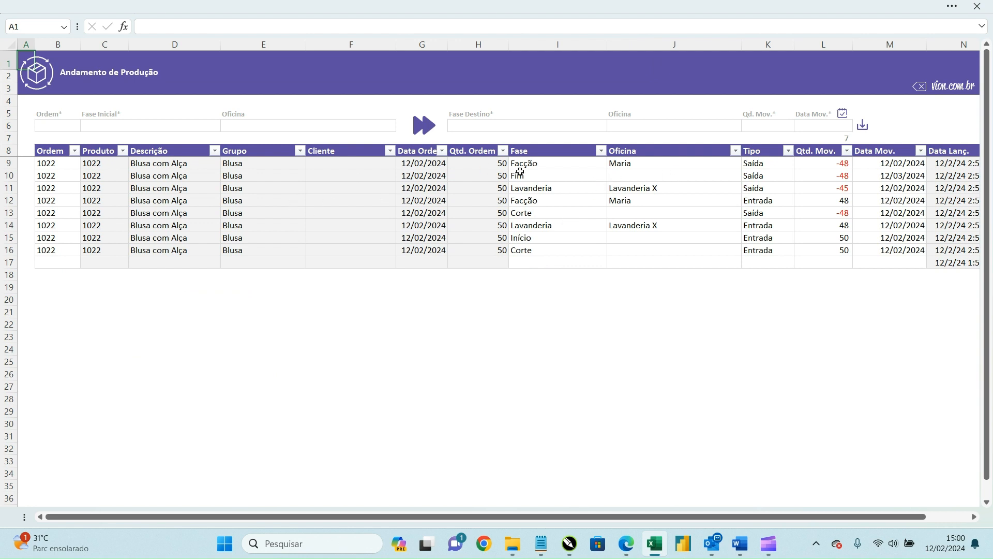
click(601, 150)
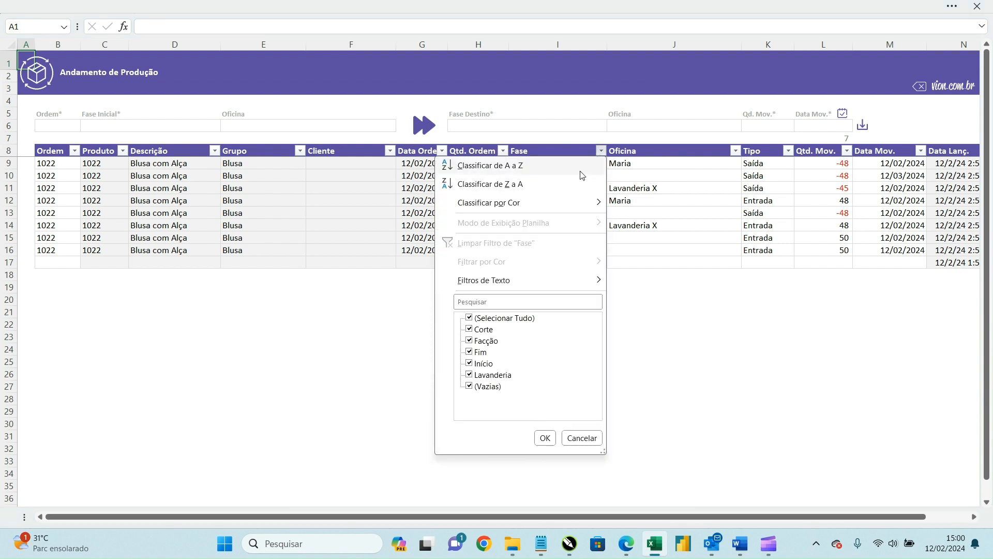
click(493, 317)
click(486, 341)
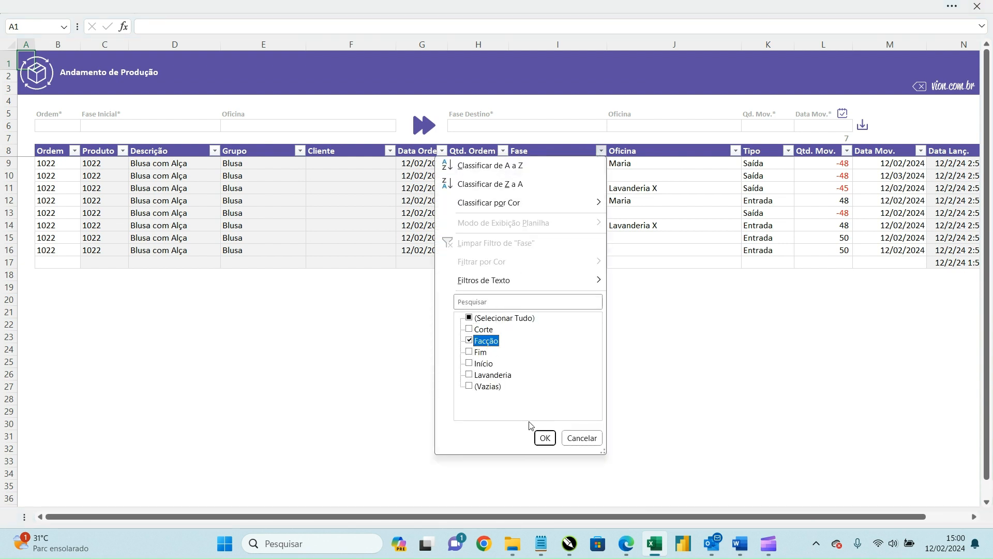
click(551, 439)
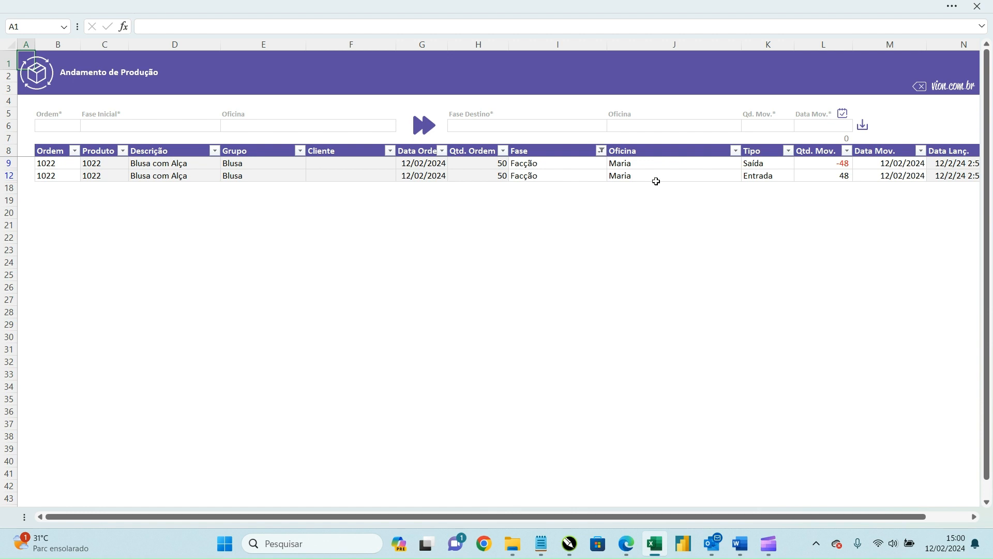
click(602, 152)
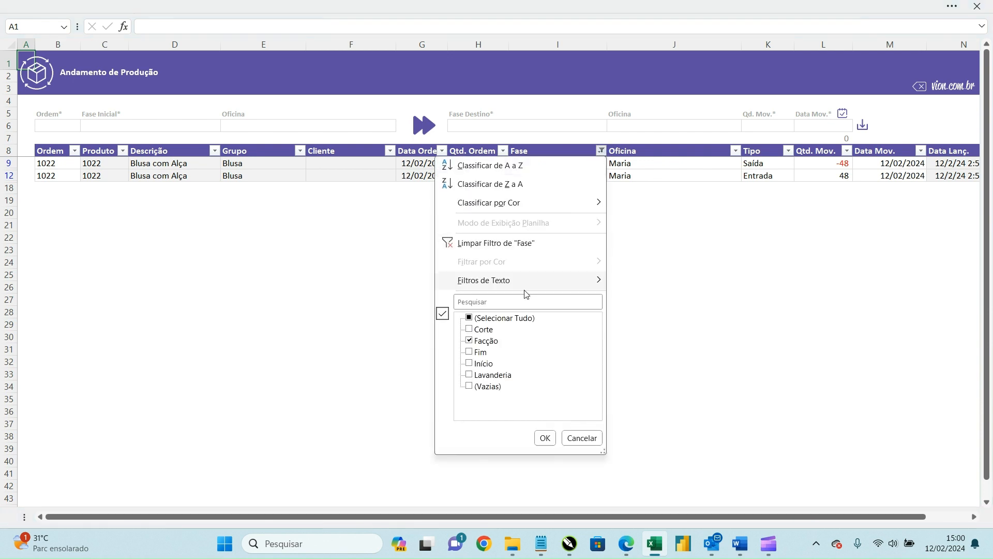
click(500, 321)
click(540, 437)
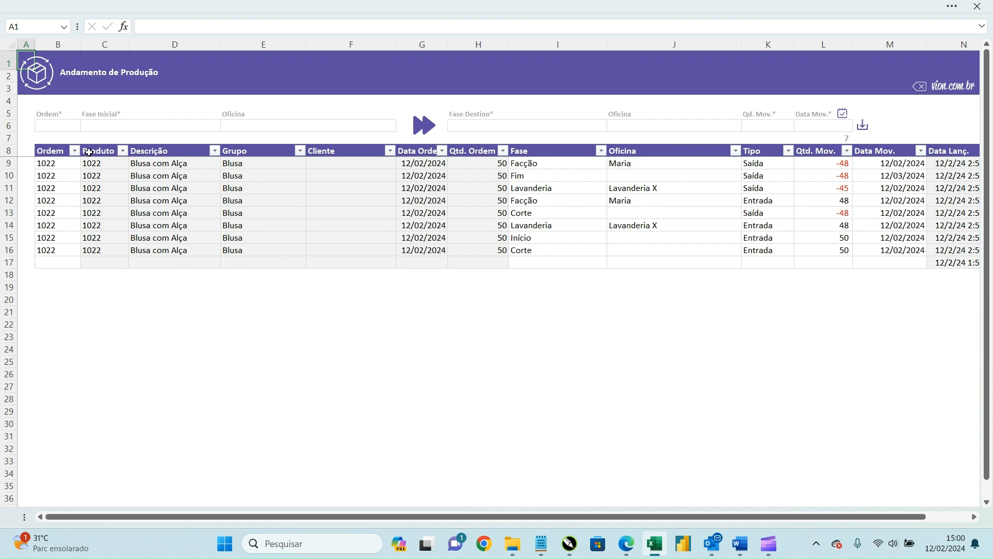
click(122, 151)
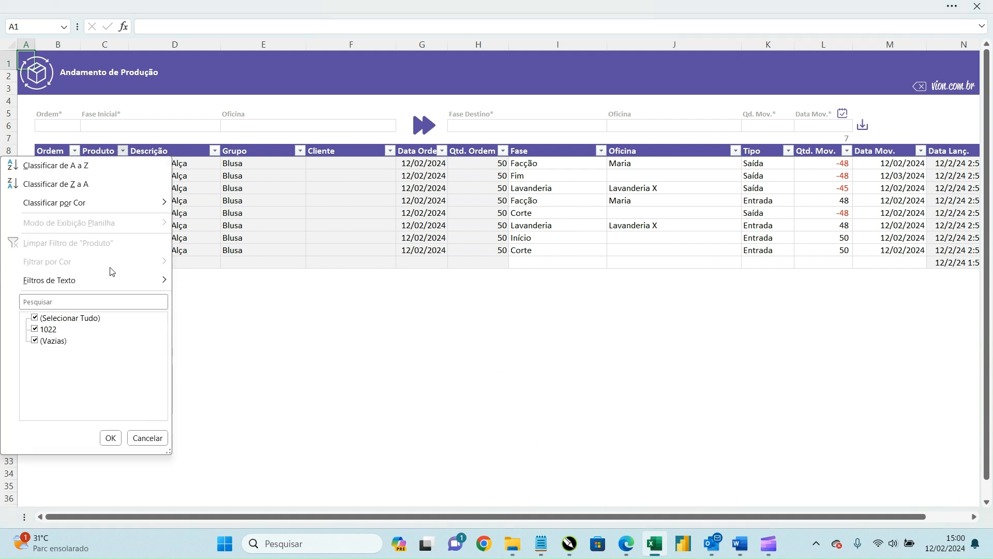
click(141, 439)
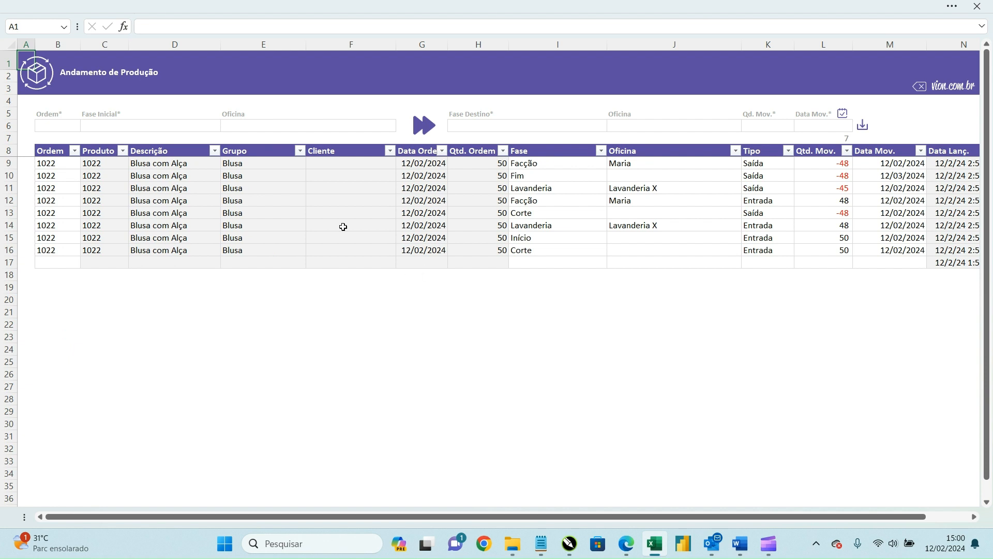
click(299, 150)
Step: Check the Grupo and Descrição filters and review the movement rows 11 to 15
click(243, 438)
click(214, 151)
click(458, 222)
click(499, 239)
scroll(583, 240, right, 2)
drag(879, 195, 15, 236)
click(161, 183)
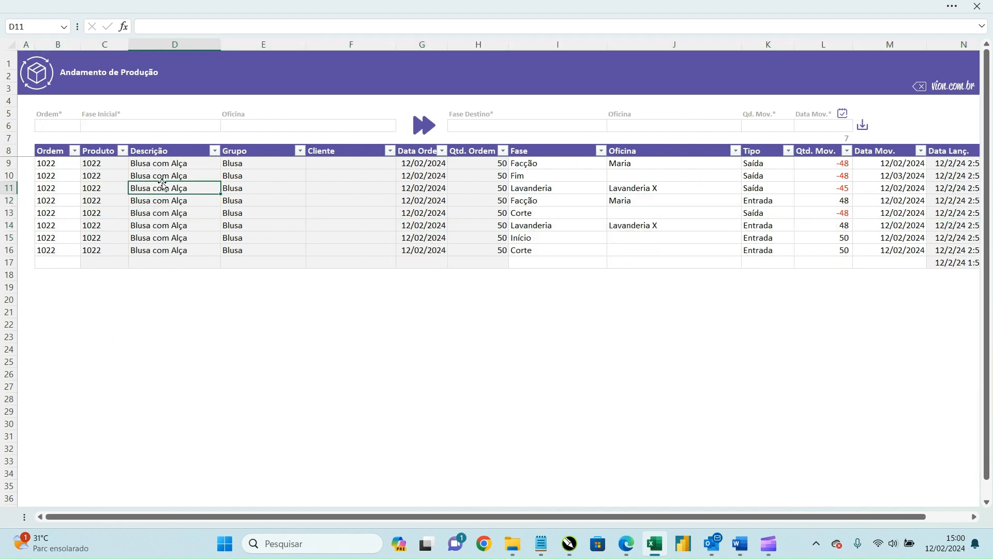
click(524, 228)
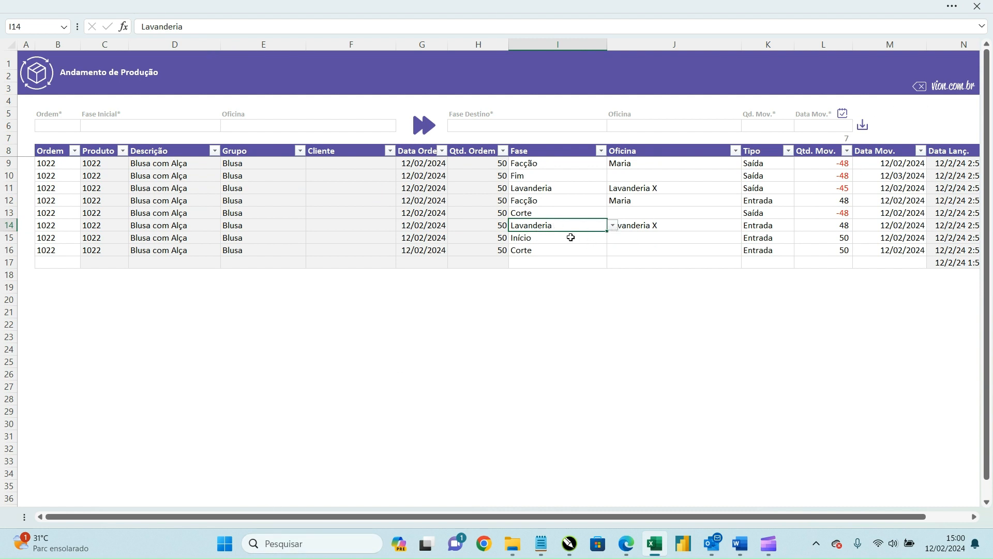
drag(884, 201, 932, 200)
click(756, 201)
click(453, 215)
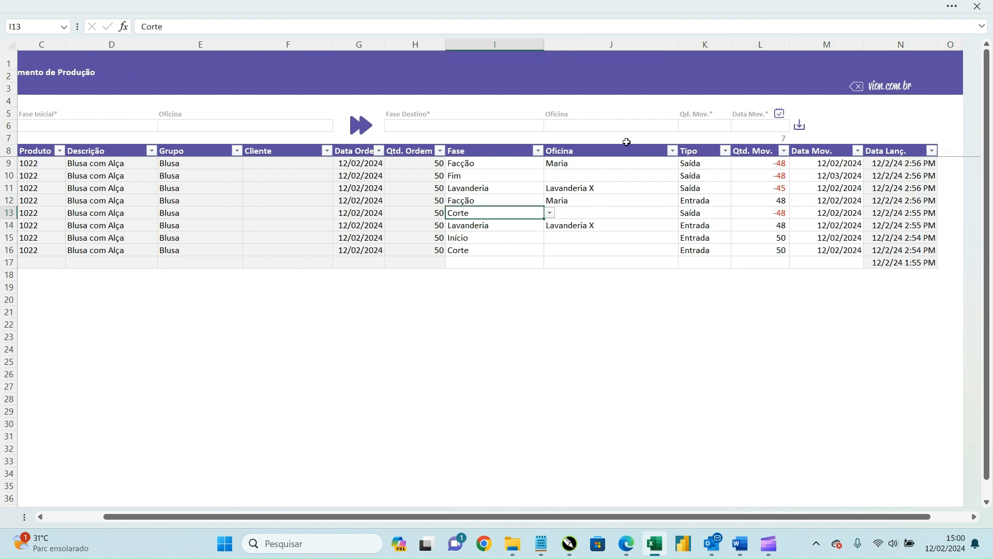
click(464, 188)
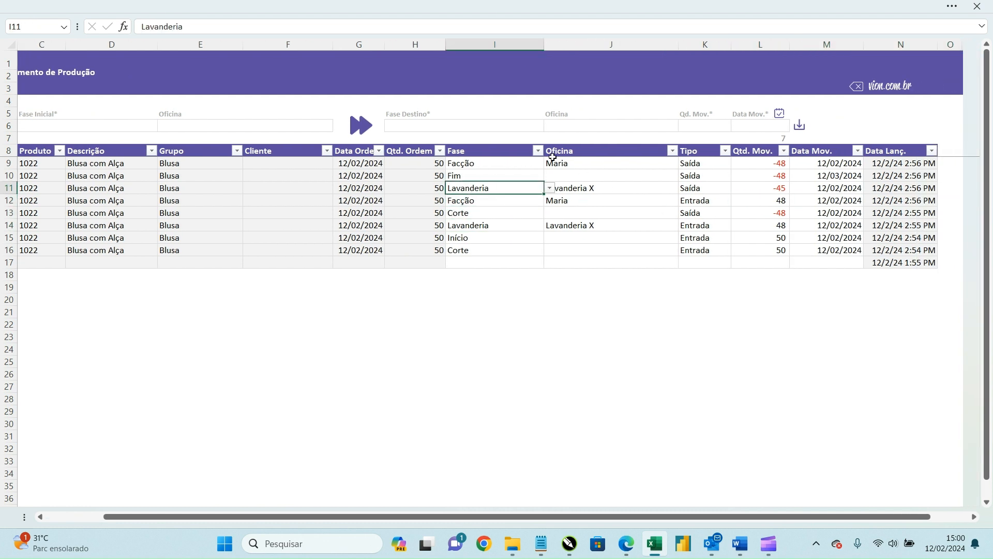
Step: Delete the Facção exit movement row (-48), confirming with Sim
click(528, 164)
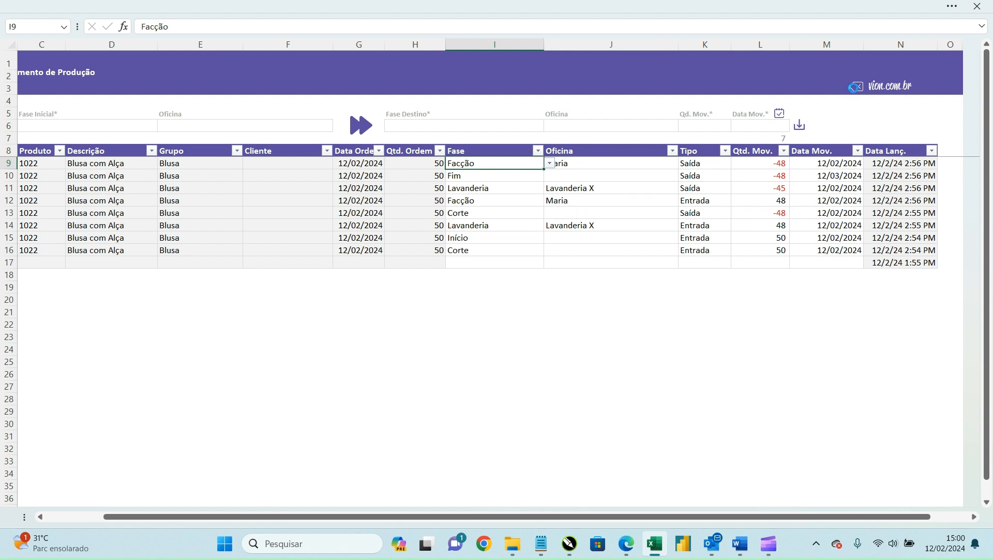
click(856, 87)
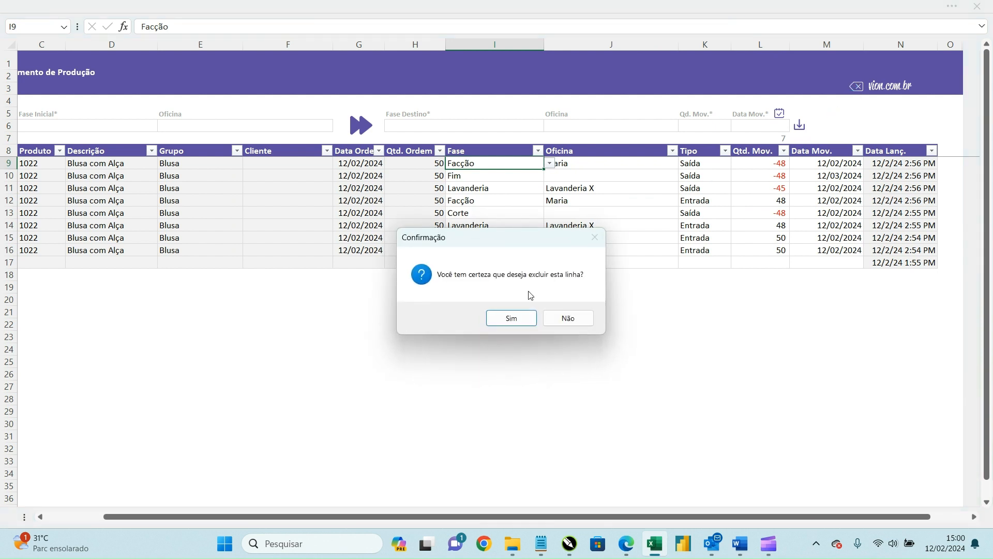
click(527, 321)
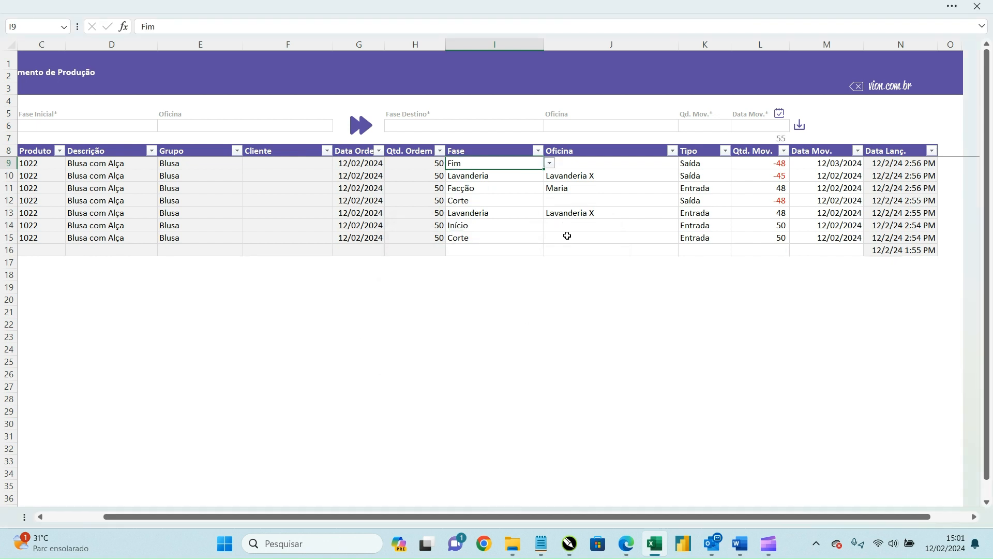
drag(289, 227, 8, 249)
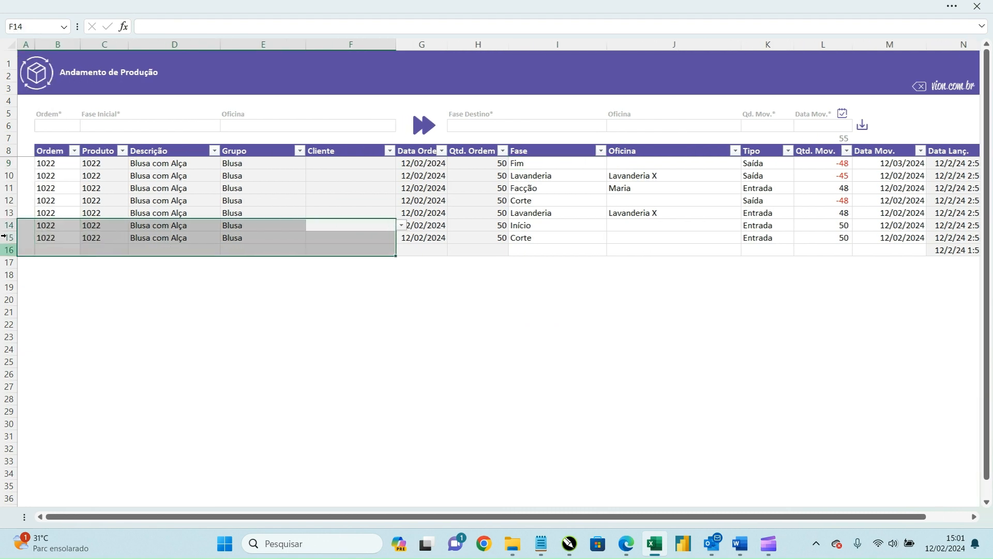
Step: Delete order 1020 Calça Capri from Ordem de Produção, confirming Sim, then return to the menu
click(47, 80)
click(436, 212)
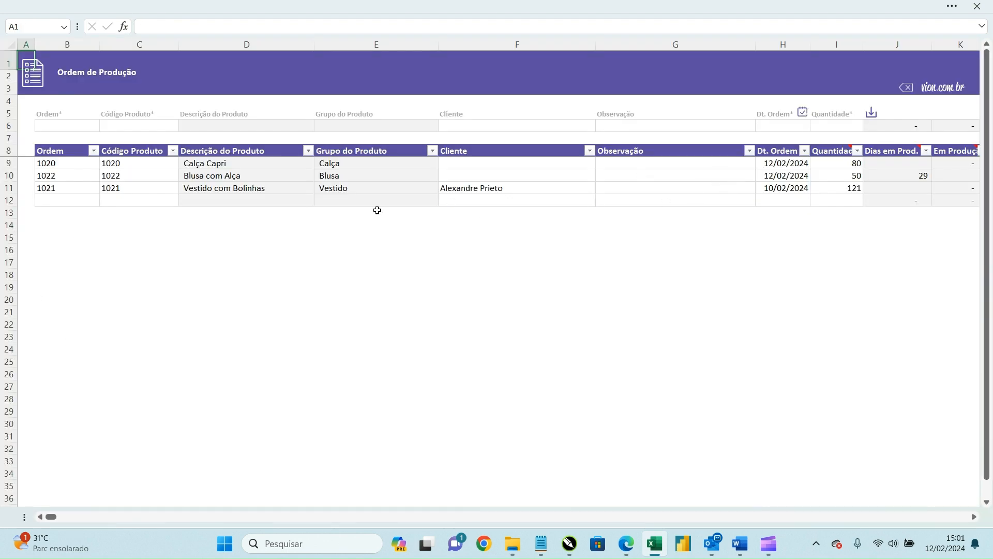
click(352, 165)
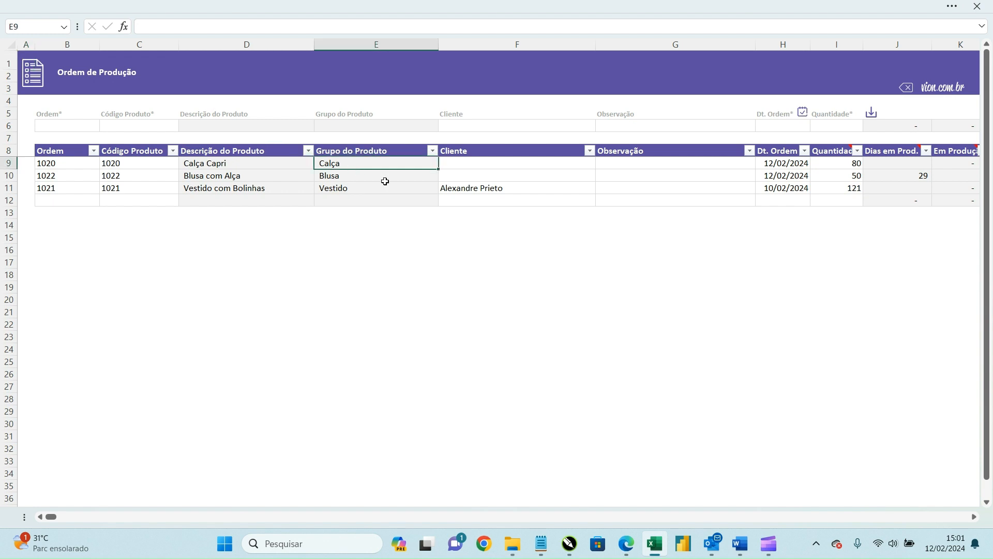
click(906, 87)
click(505, 319)
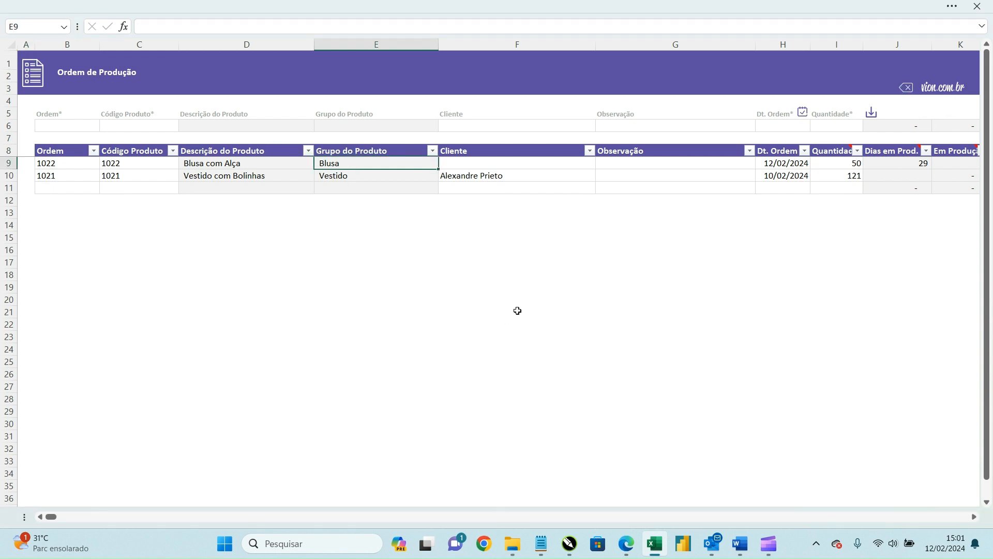
click(32, 82)
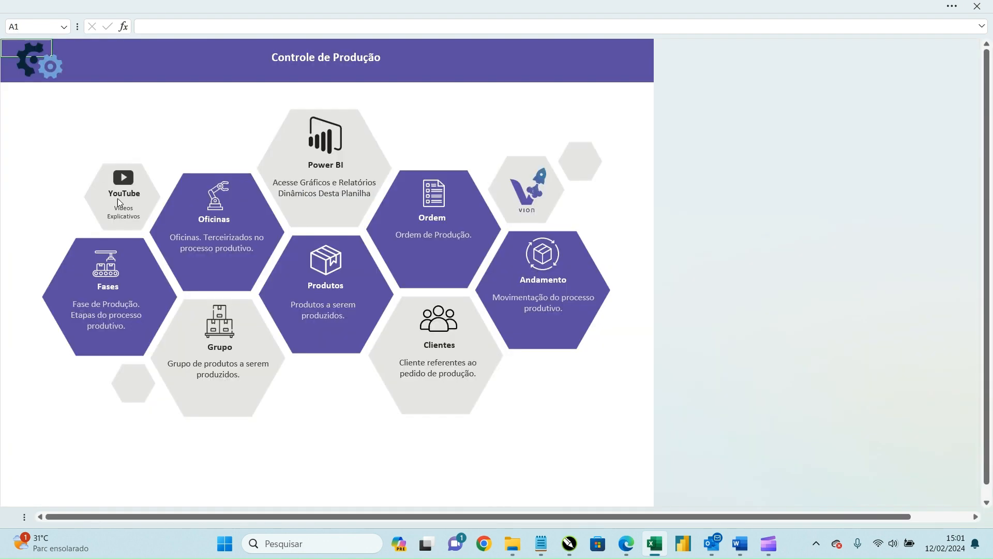
Step: Clear product 1021 Vestido com Bolinhas from row 7 of Produtos, dismissing the protection warning
click(333, 256)
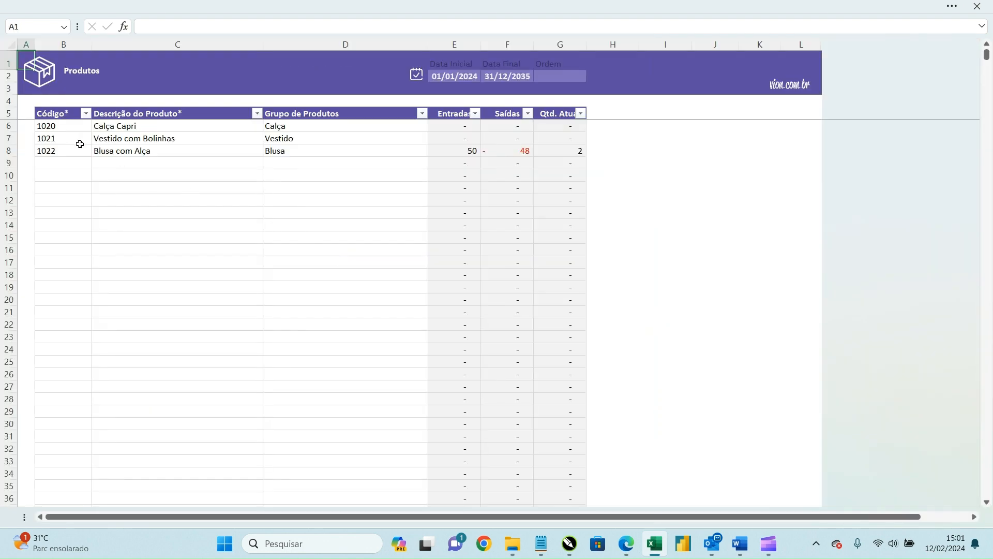
drag(69, 139, 376, 140)
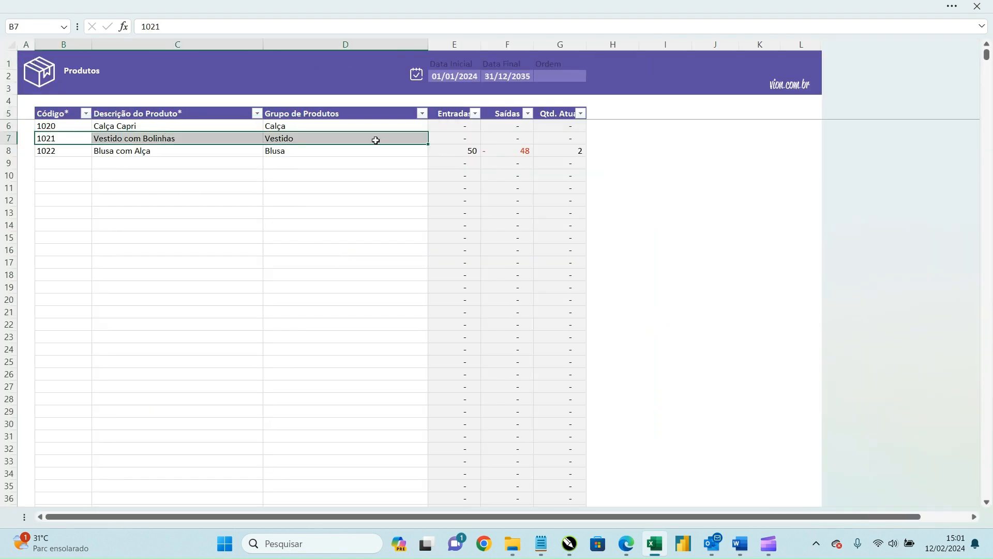
key(Delete)
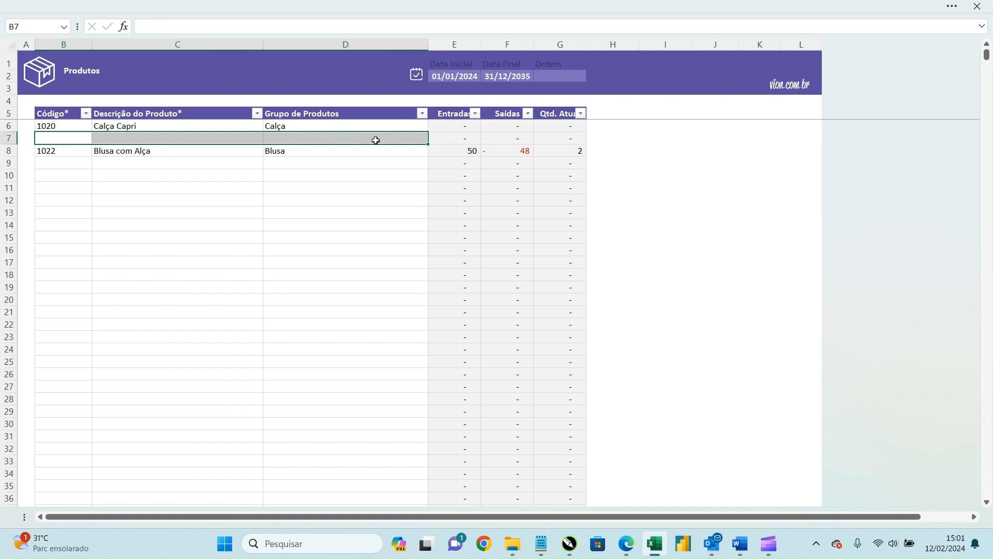
drag(434, 138, 539, 138)
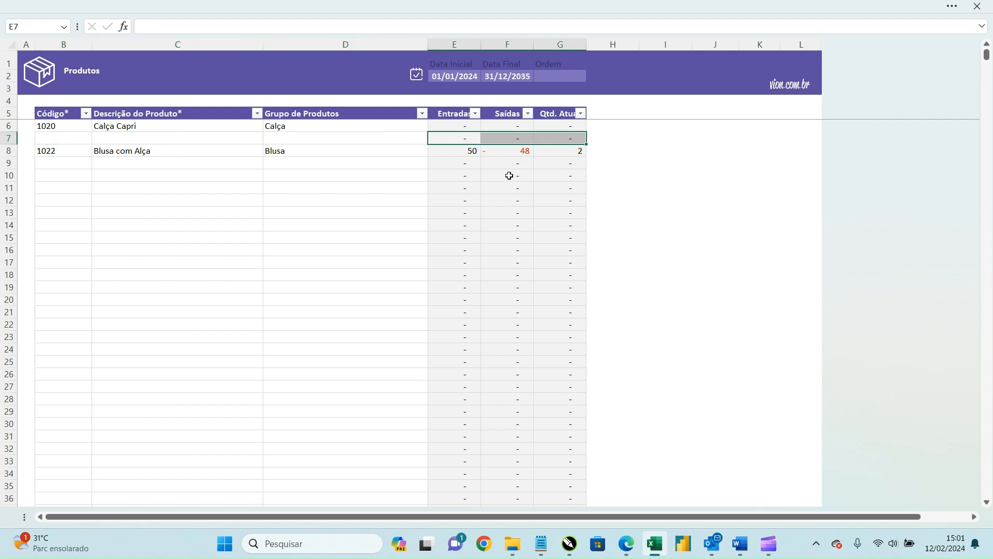
key(Delete)
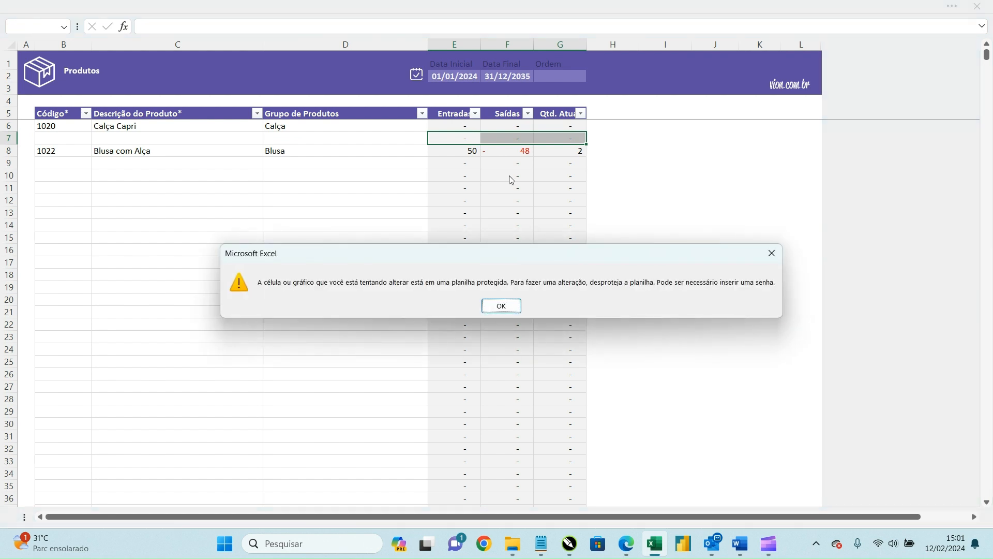
key(Return)
Step: Move 1022 Blusa com Alça from row 8 up into row 7, then return to the menu
click(180, 153)
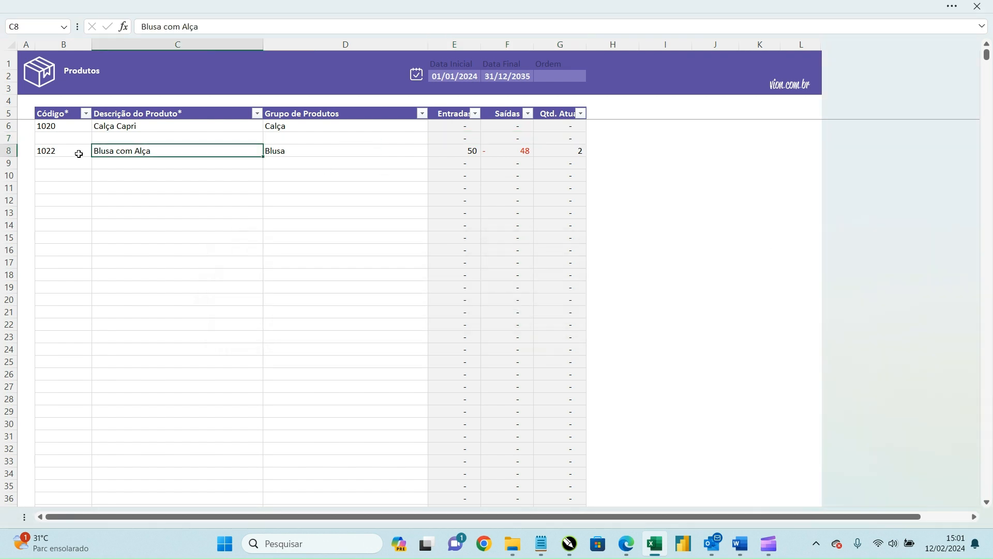
drag(72, 154, 307, 154)
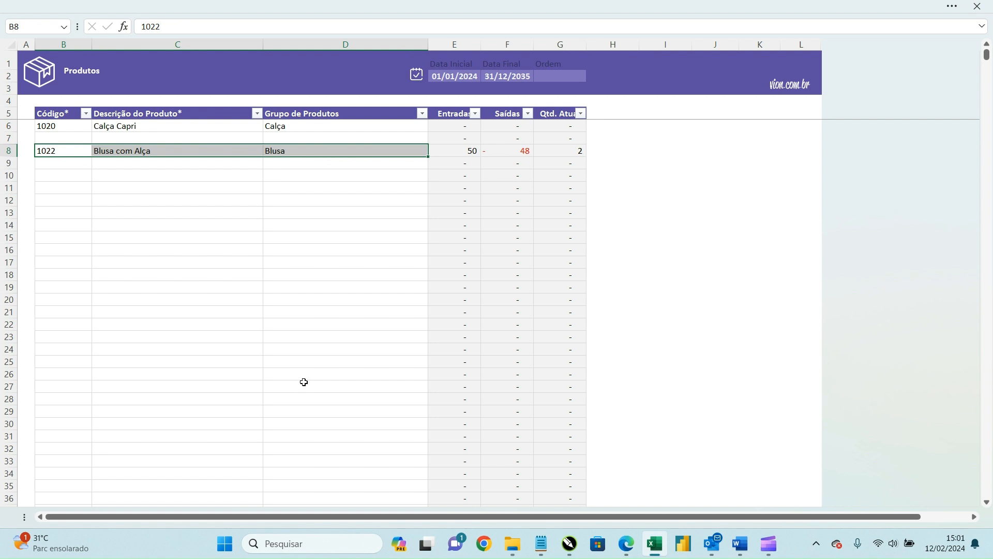
key(ctrl+c)
click(72, 138)
key(ctrl+v)
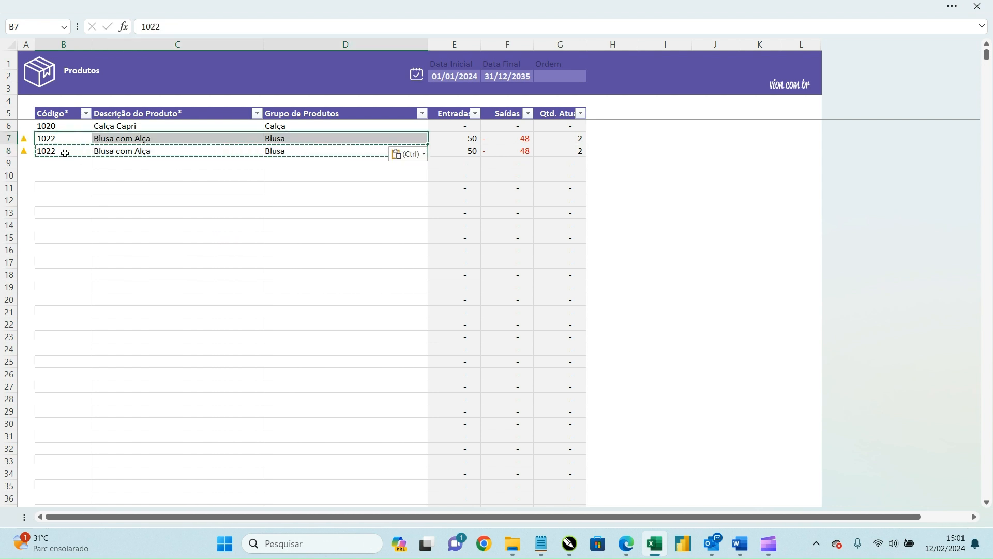
drag(72, 150, 305, 149)
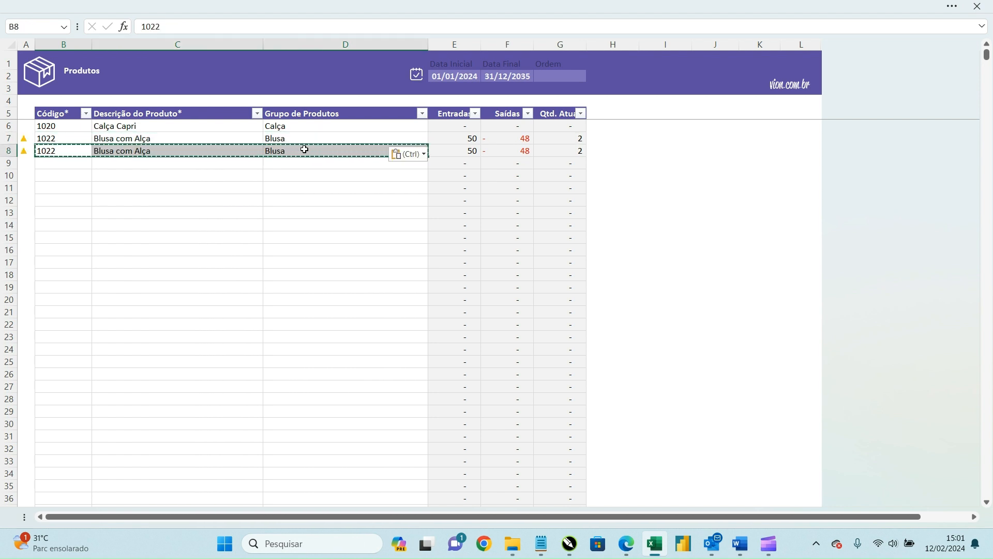
key(Delete)
click(305, 200)
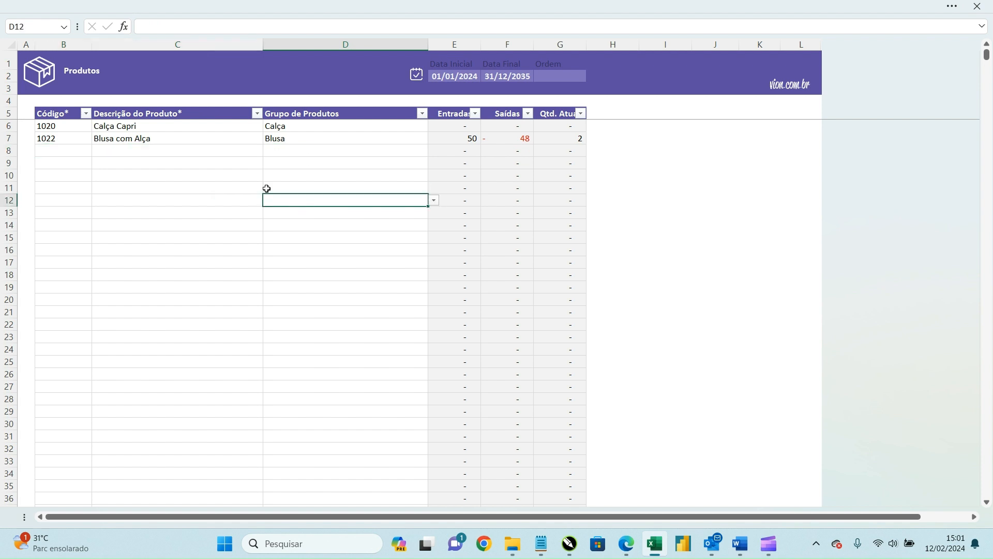
click(51, 82)
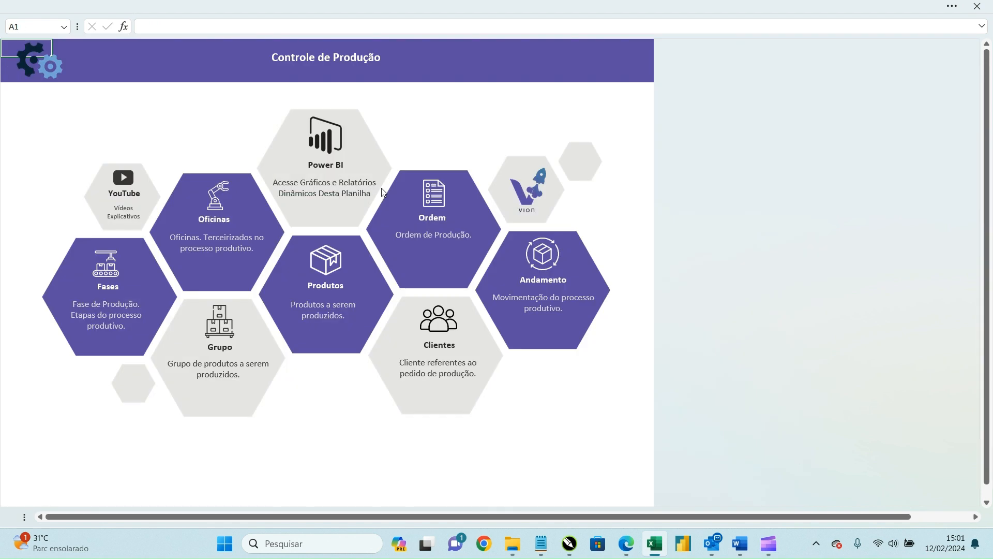